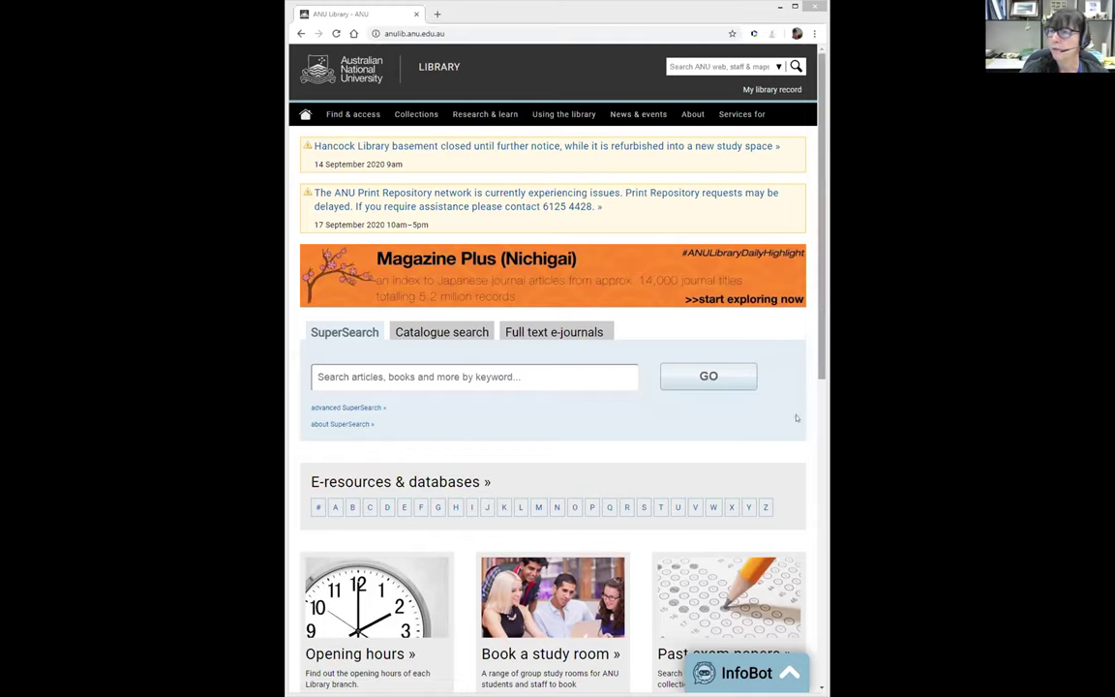
Scroll the ANU Library home page to show SuperSearch and the A–Z E-resources & databases index
scroll(581, 311, "down", 3)
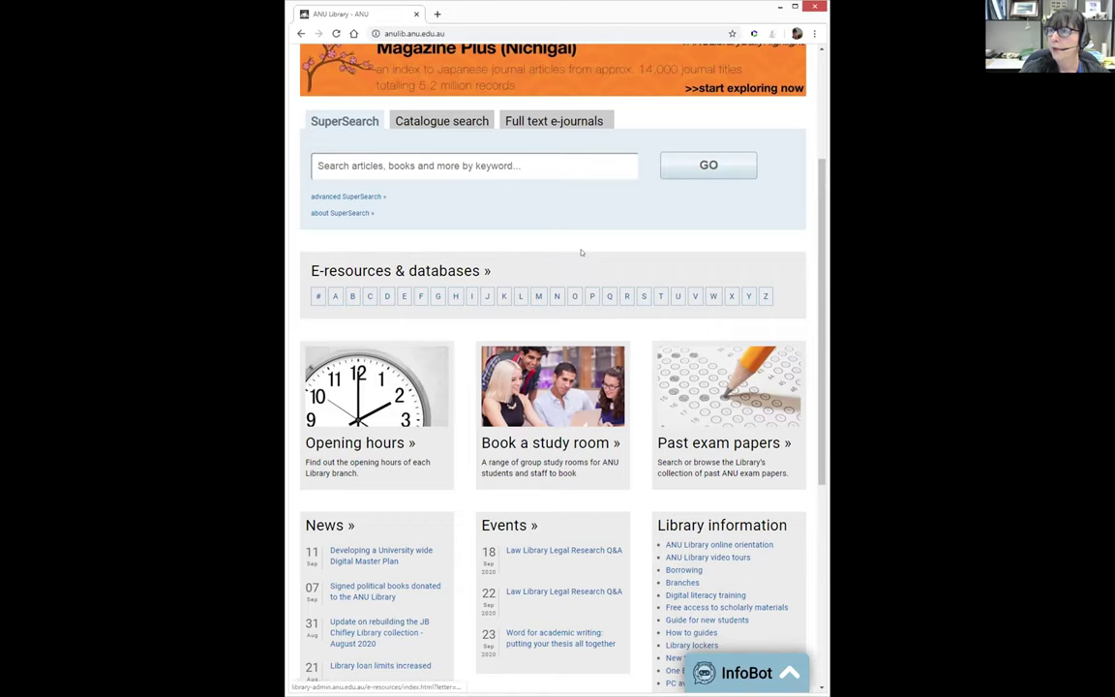
scroll(584, 263, "up", 2)
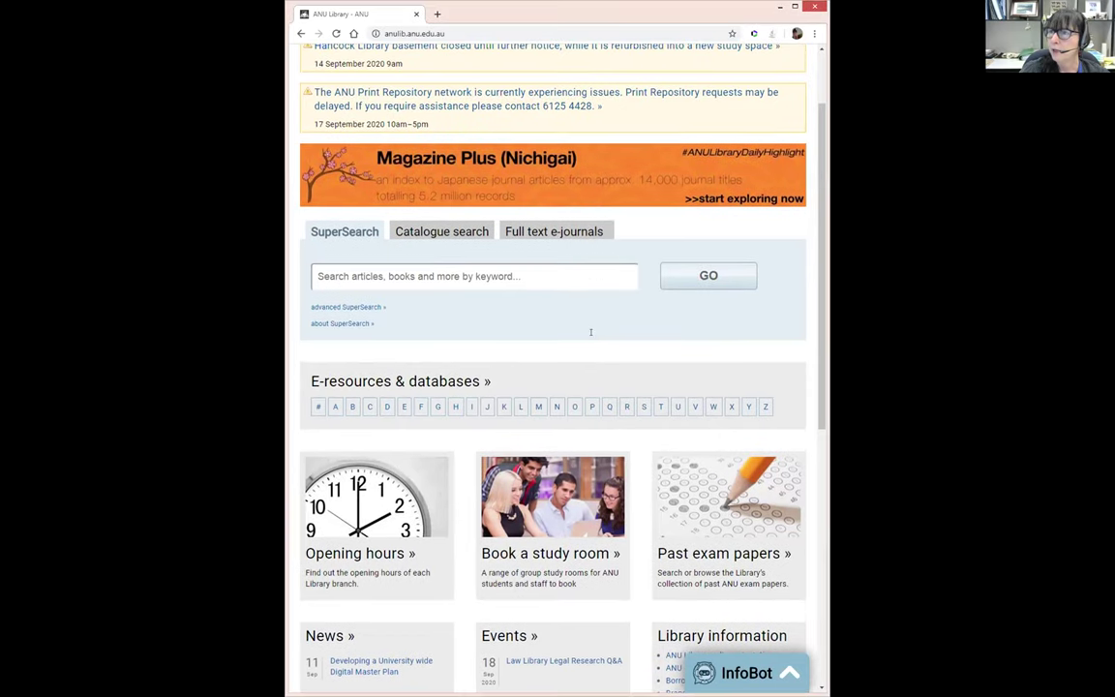
scroll(590, 320, "up", 2)
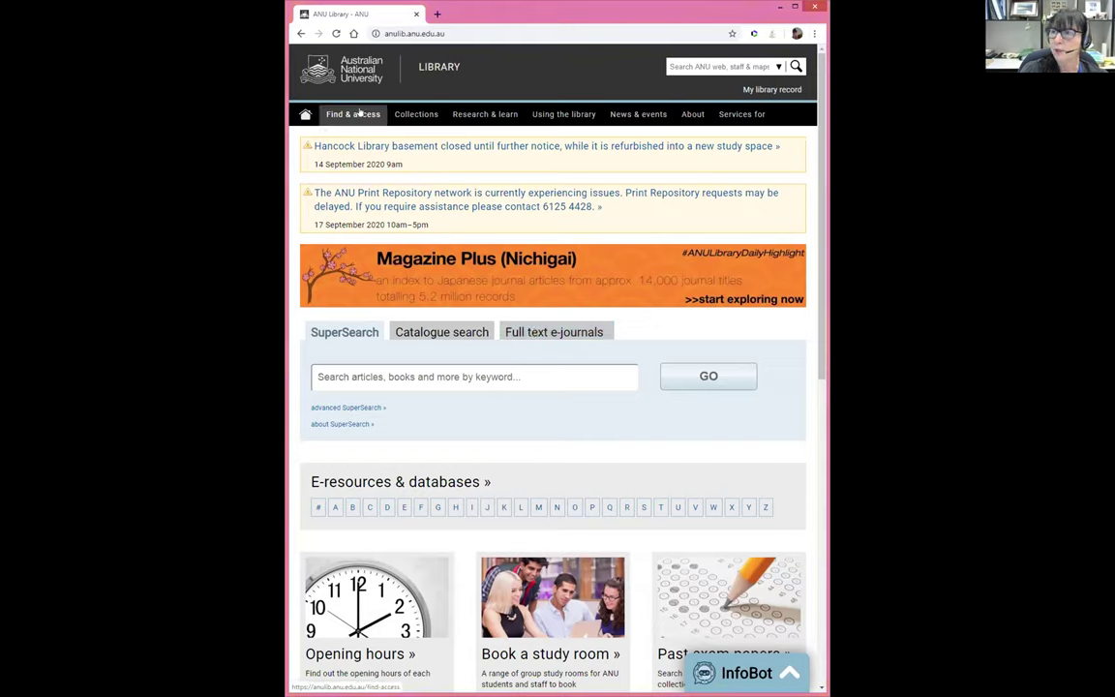
Browse Subject guides to the Earth Sciences guide under Biological, Environment, Physical & Mathematical Sciences, then return home
left_click(359, 113)
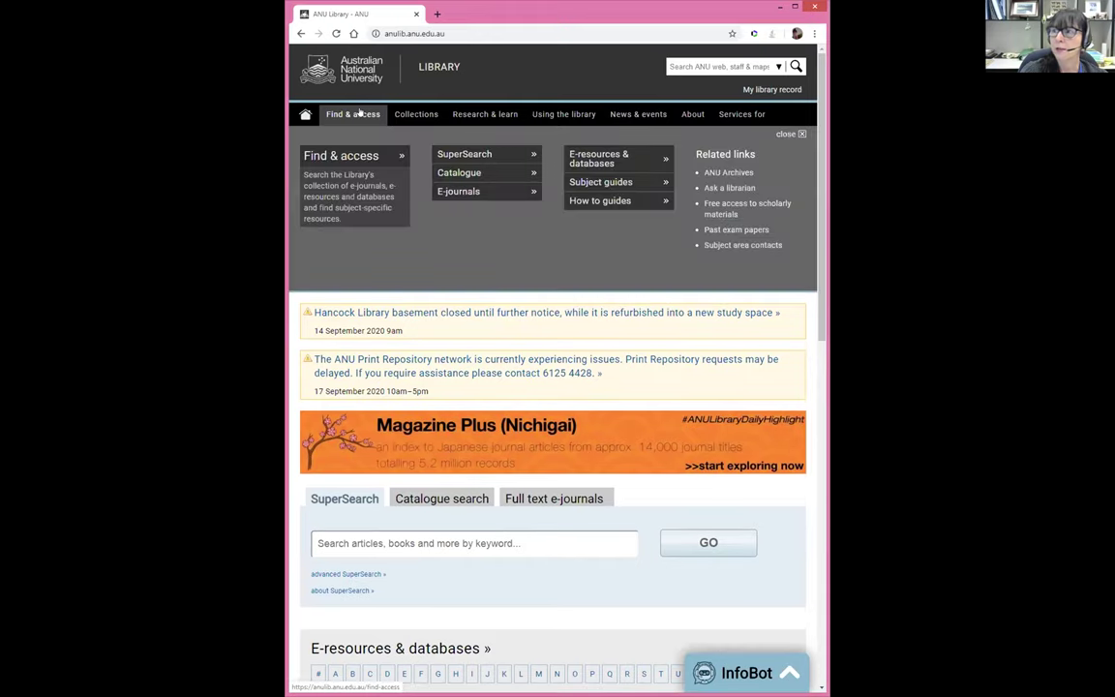
left_click(579, 184)
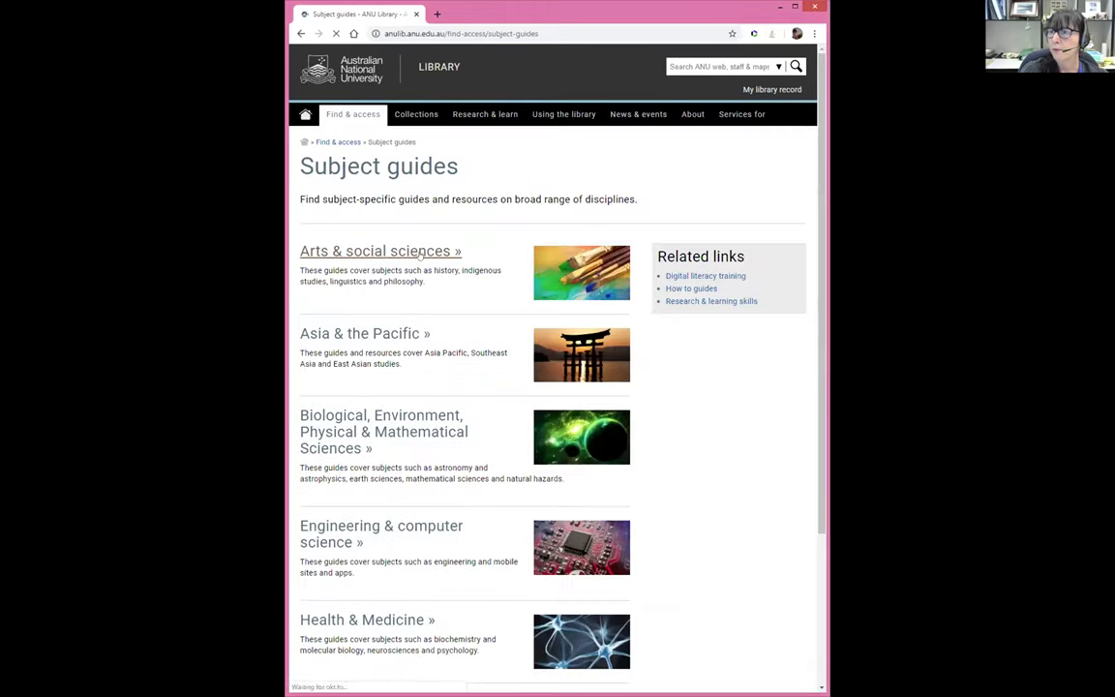
scroll(420, 254, "down", 3)
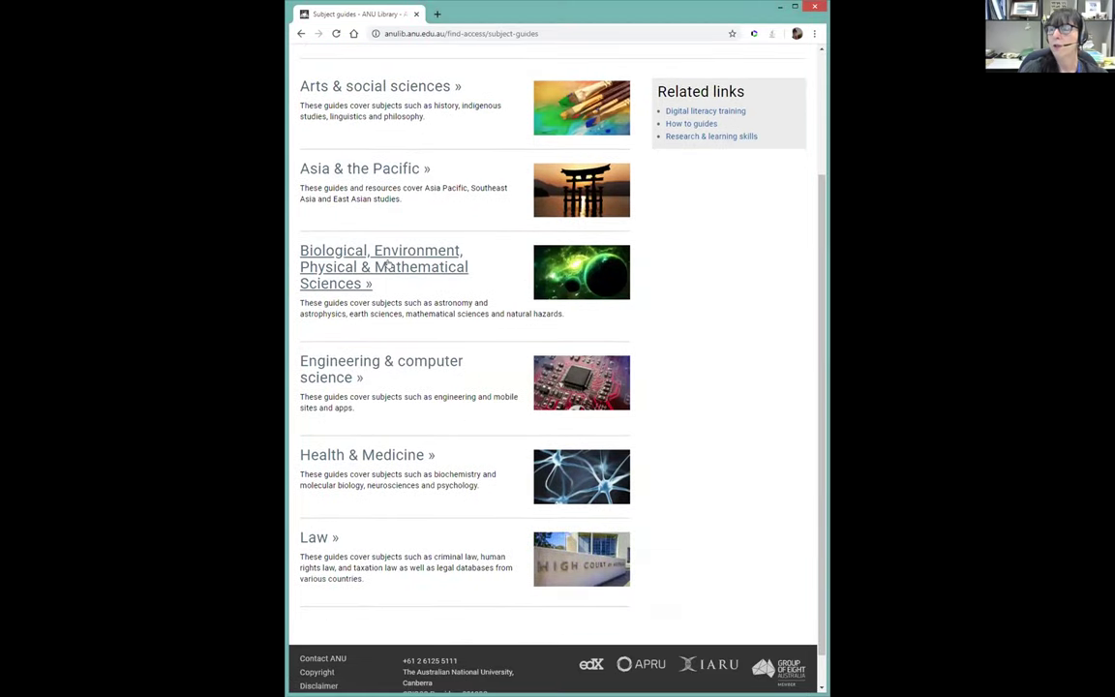
left_click(387, 263)
scroll(388, 260, "down", 1)
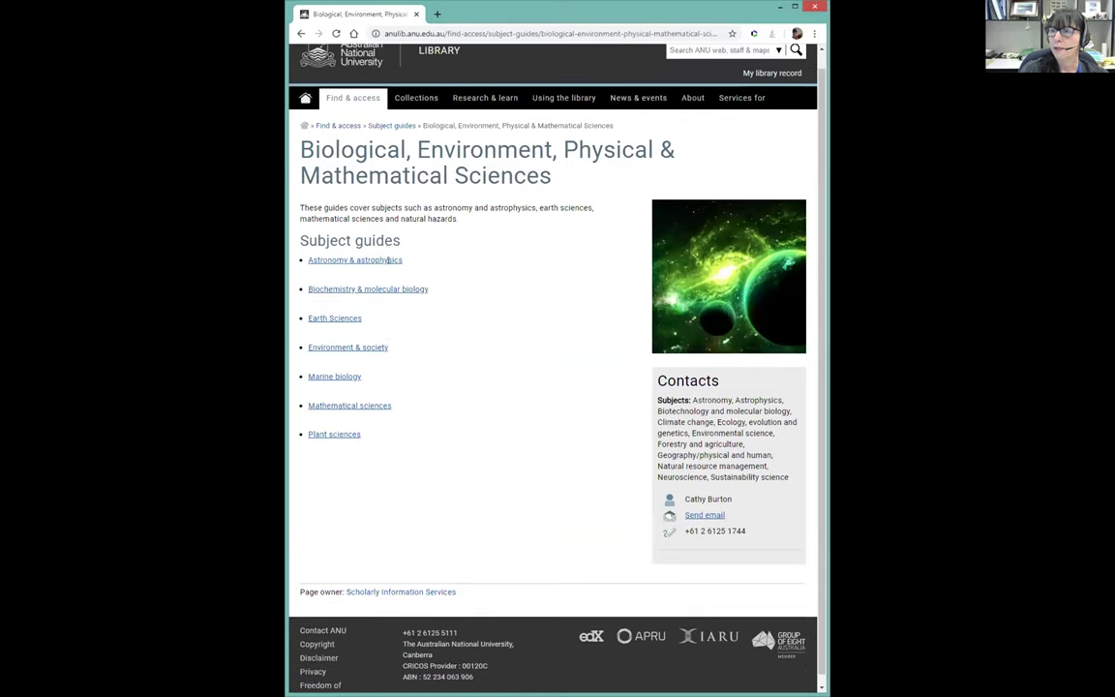
left_click(343, 312)
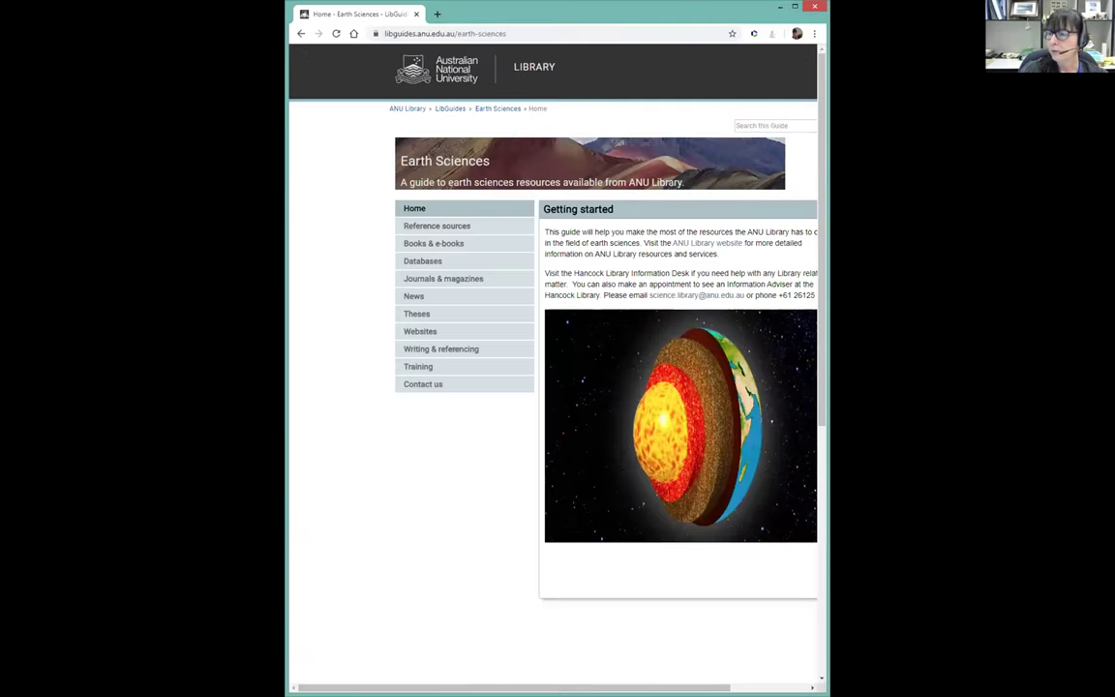
scroll(551, 387, "right", 2)
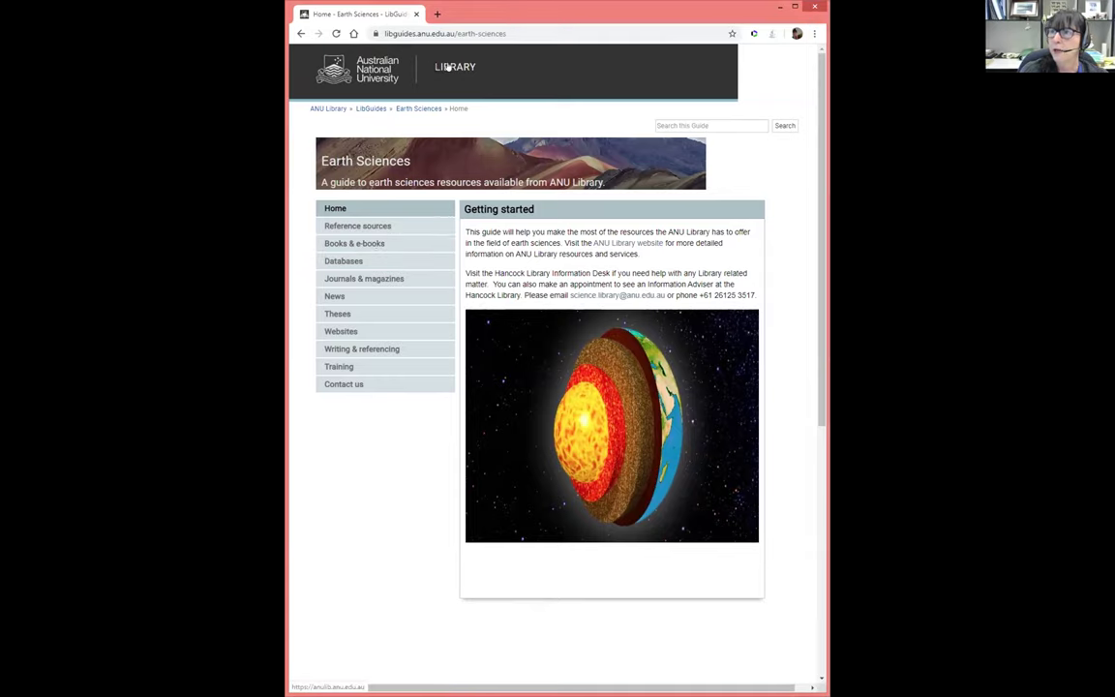
left_click(448, 66)
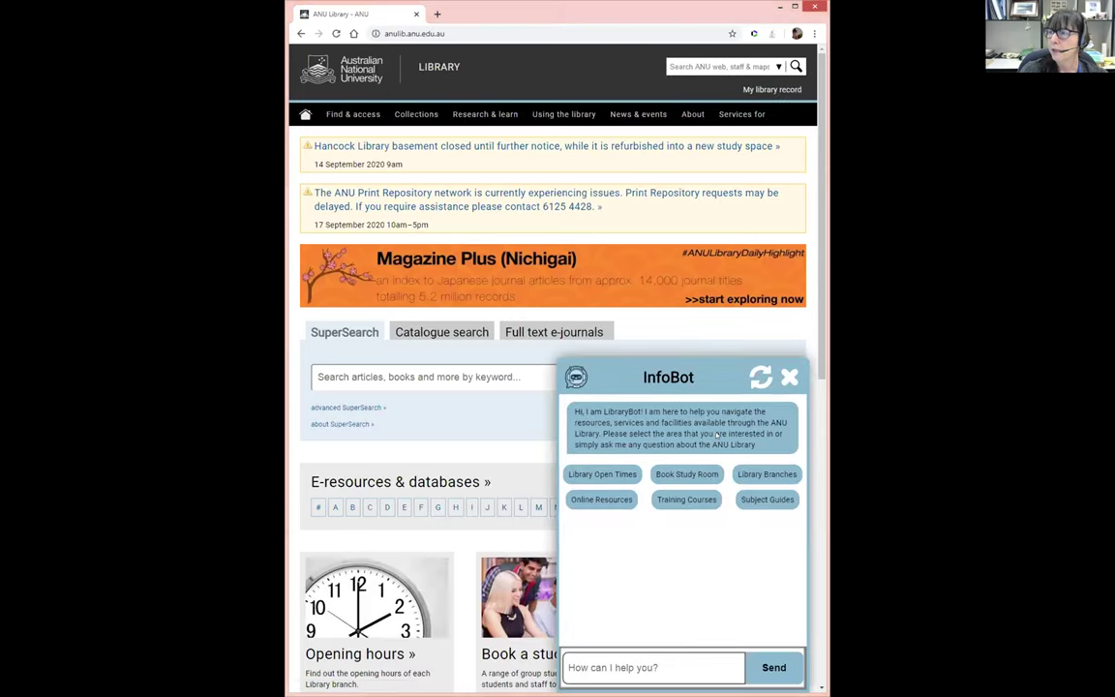
Dismiss the InfoBot chat panel and scroll down to the E-resources & databases A–Z row
left_click(789, 376)
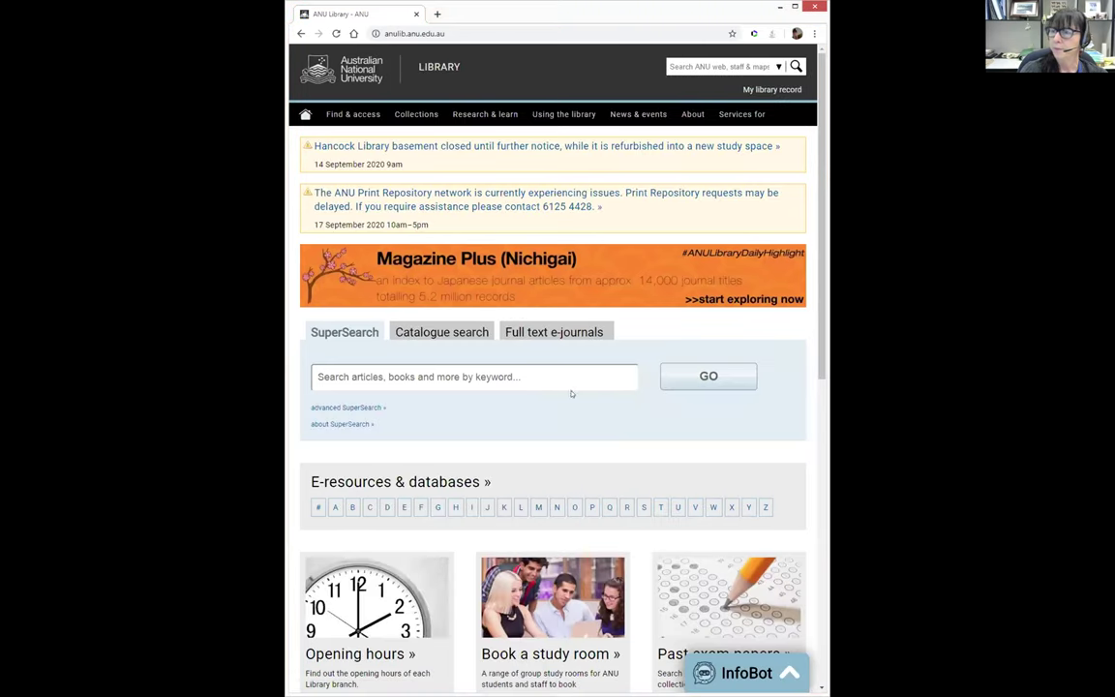
scroll(571, 390, "down", 2)
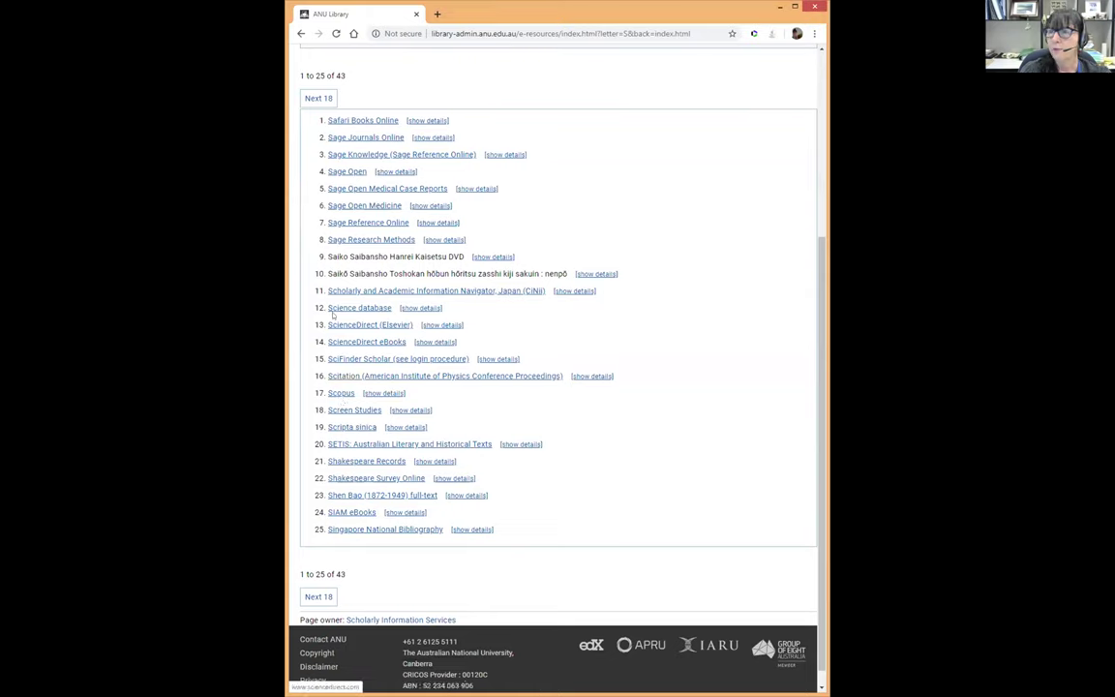
Open Scopus from the S list and clear the old climate change query from the search box
left_click(335, 393)
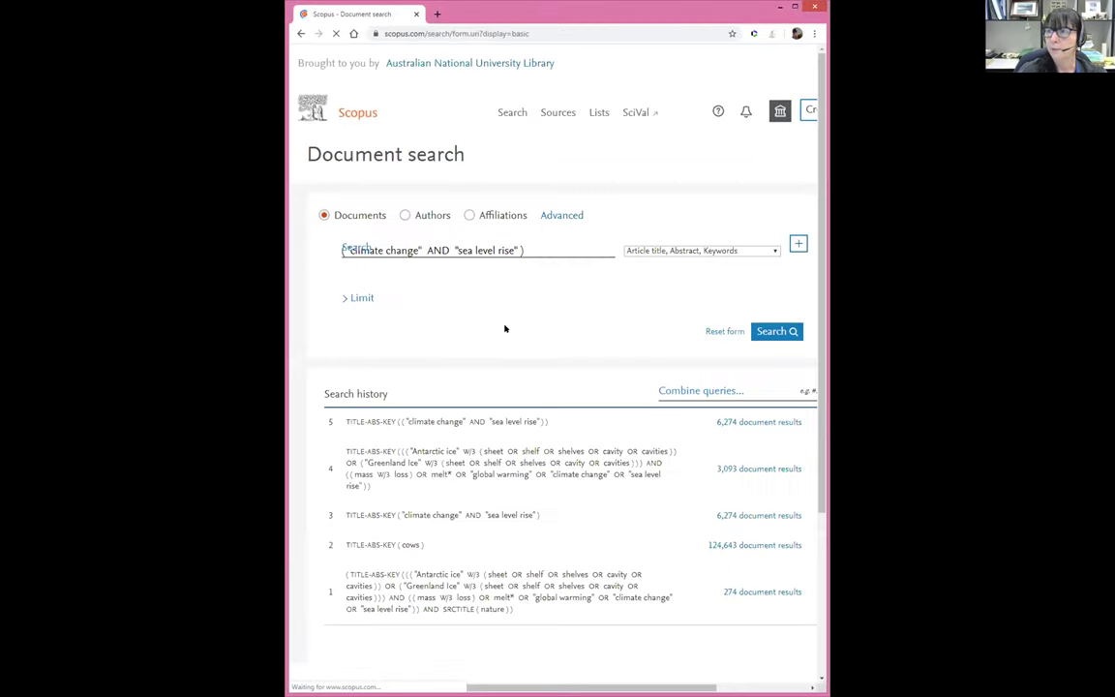
left_click(543, 250)
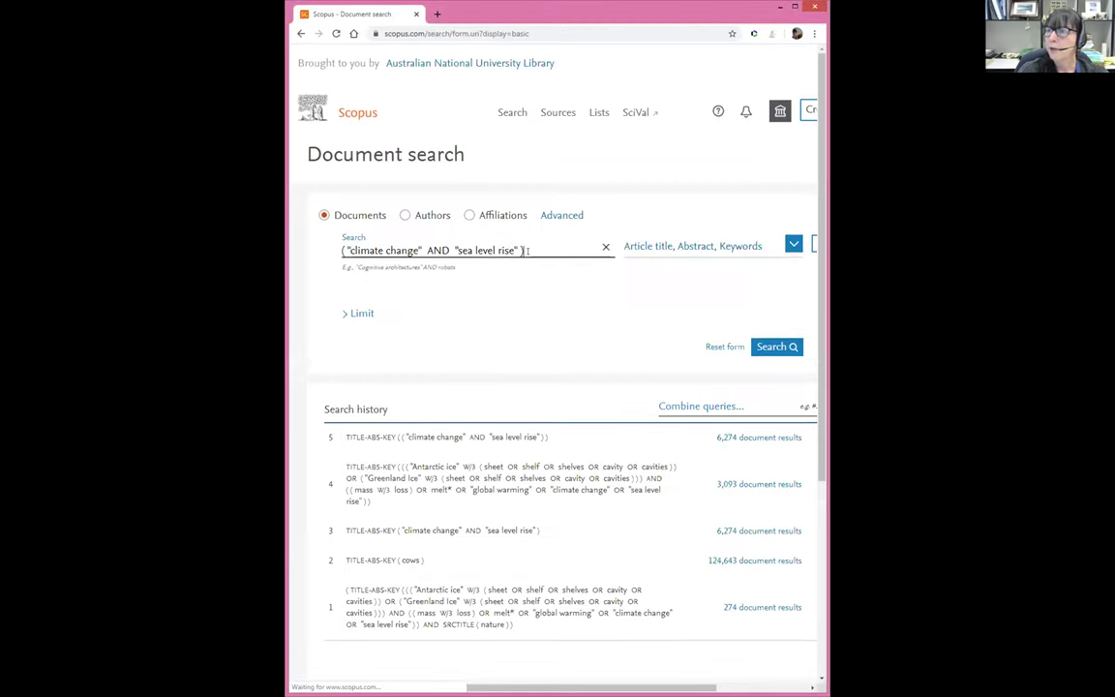
left_click(606, 248)
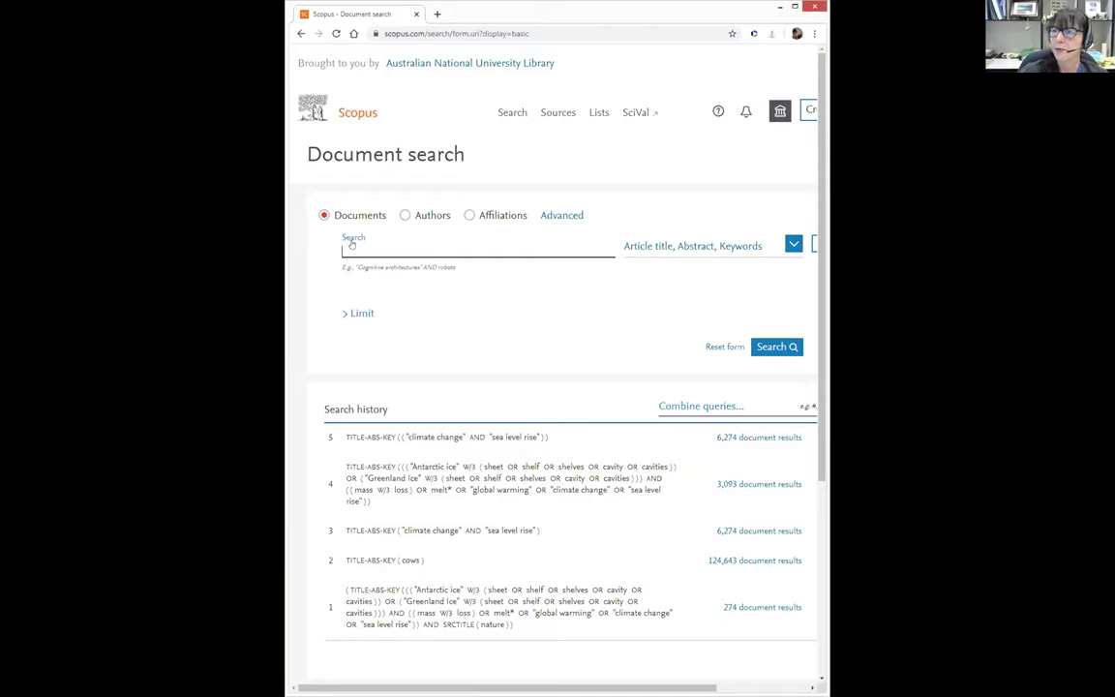
left_click(363, 243)
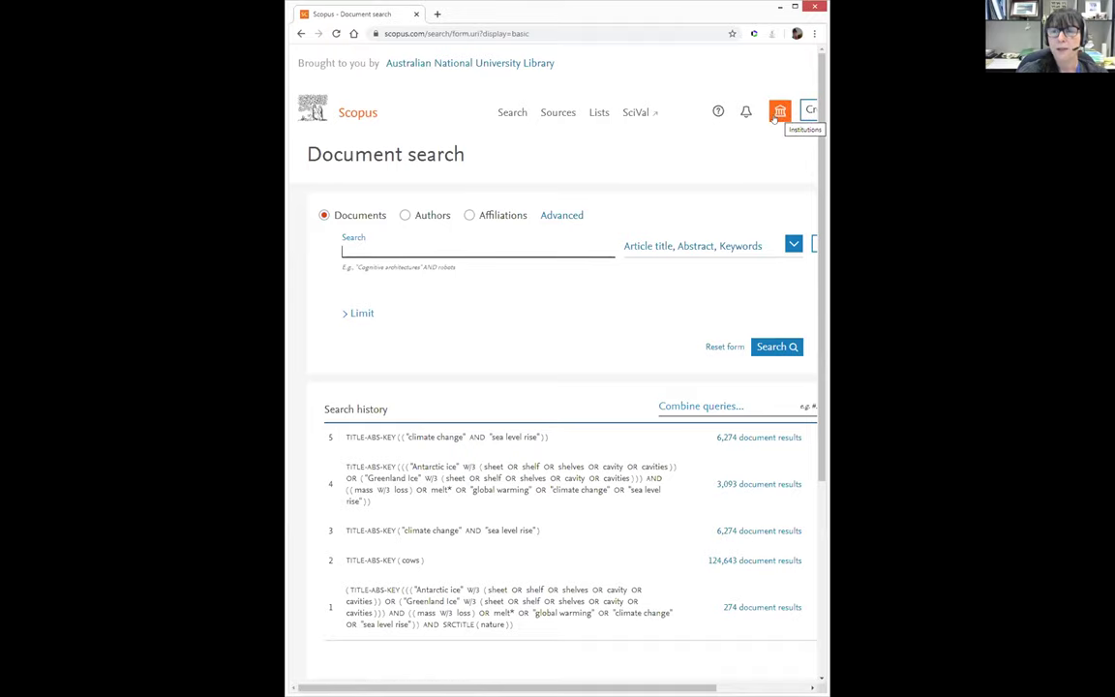
left_click(778, 112)
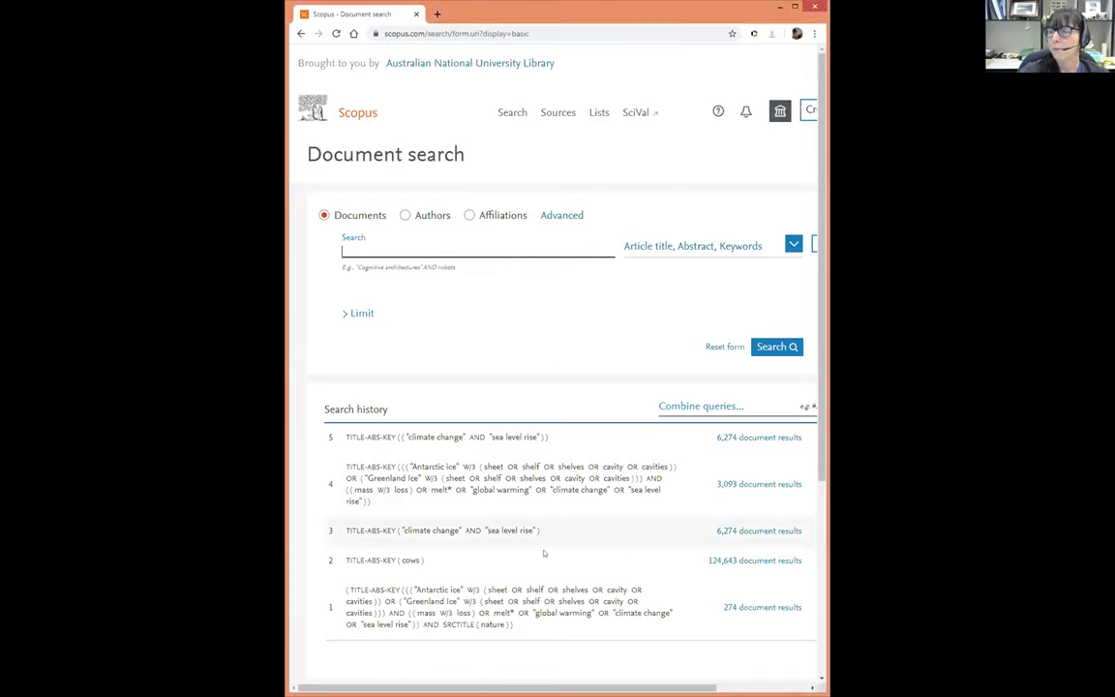
scroll(542, 561, "right", 2)
scroll(551, 484, "right", 5)
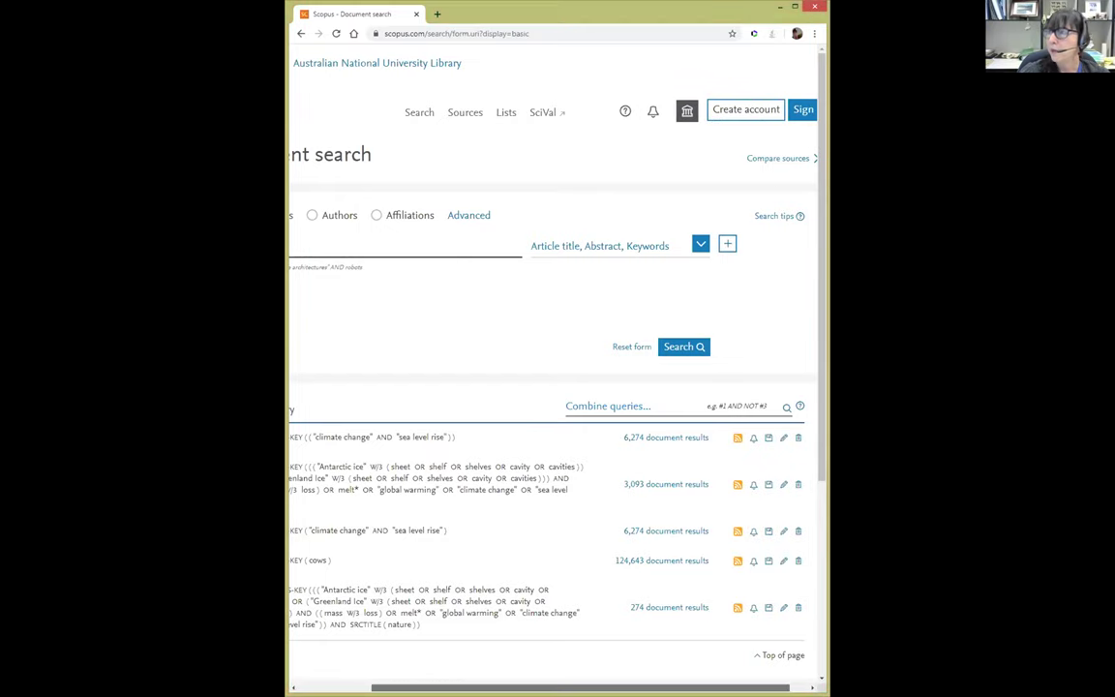
scroll(697, 304, "right", 2)
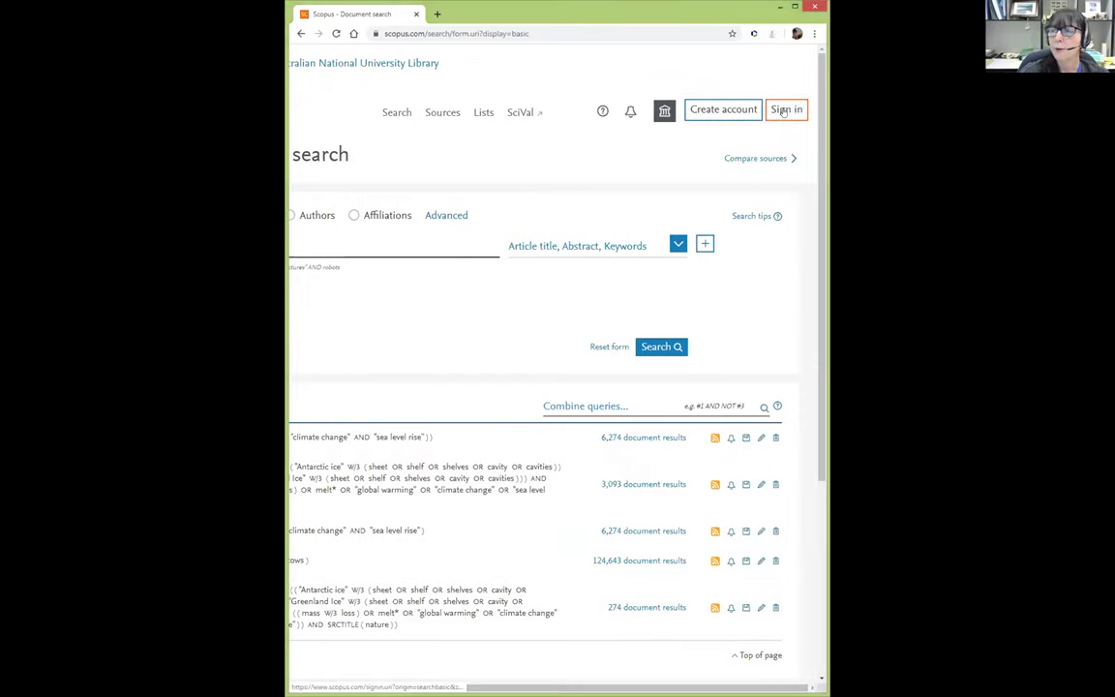
Sign in to Scopus using the saved account e-mail and password
left_click(783, 112)
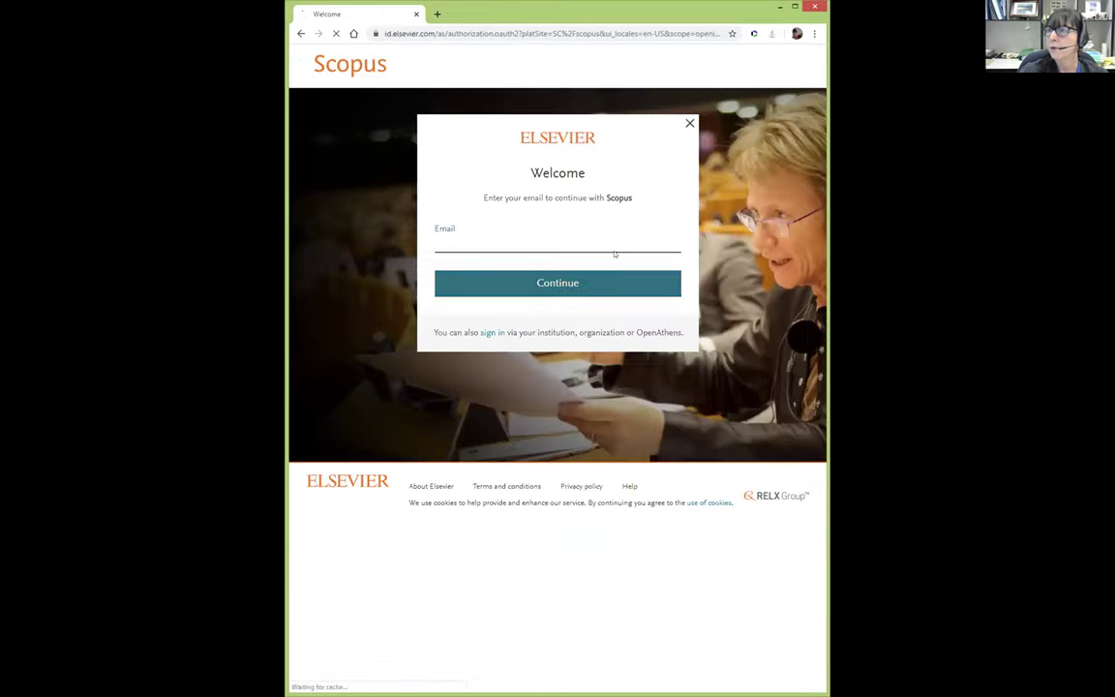
left_click(578, 241)
left_click(508, 268)
left_click(544, 282)
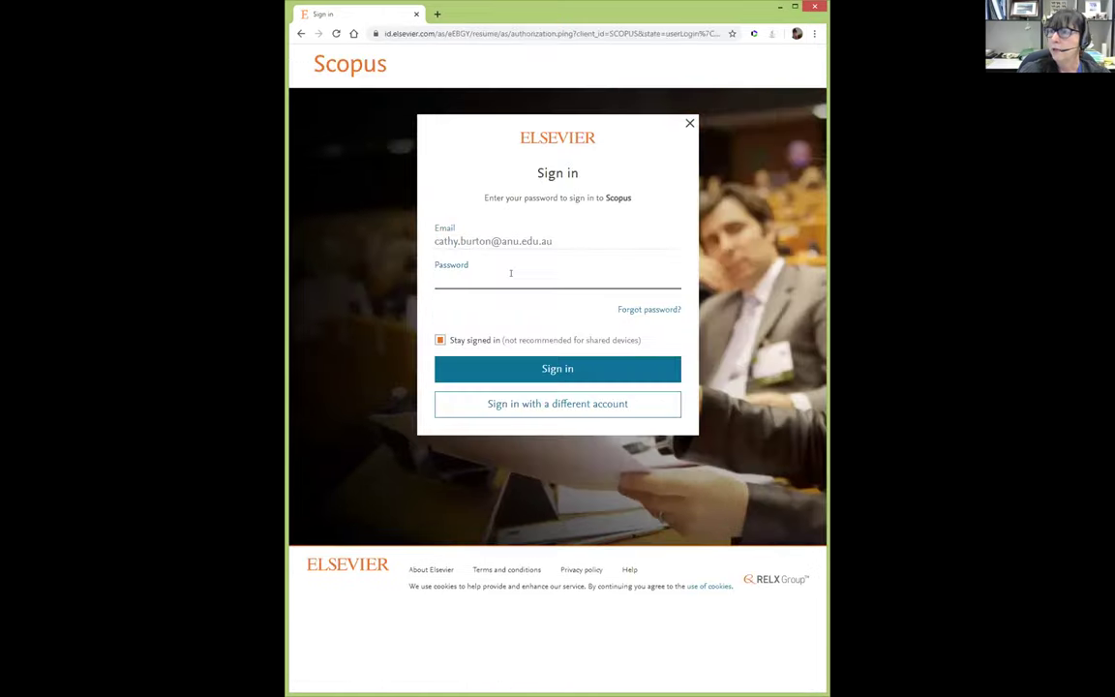
left_click(523, 277)
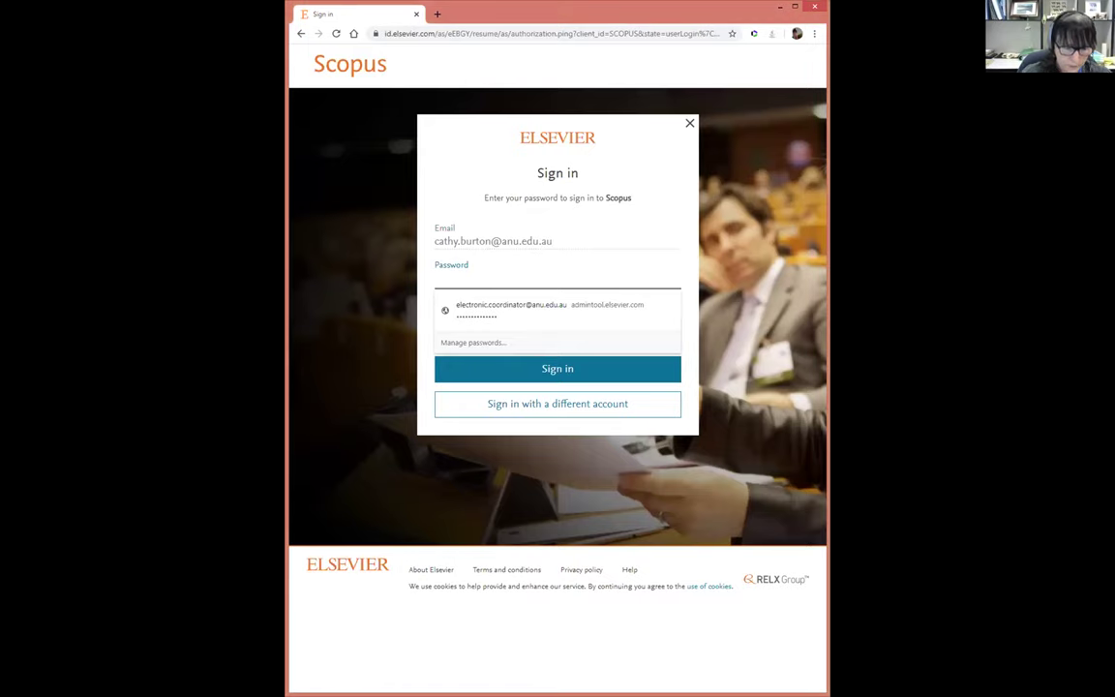
type("••••••••••••")
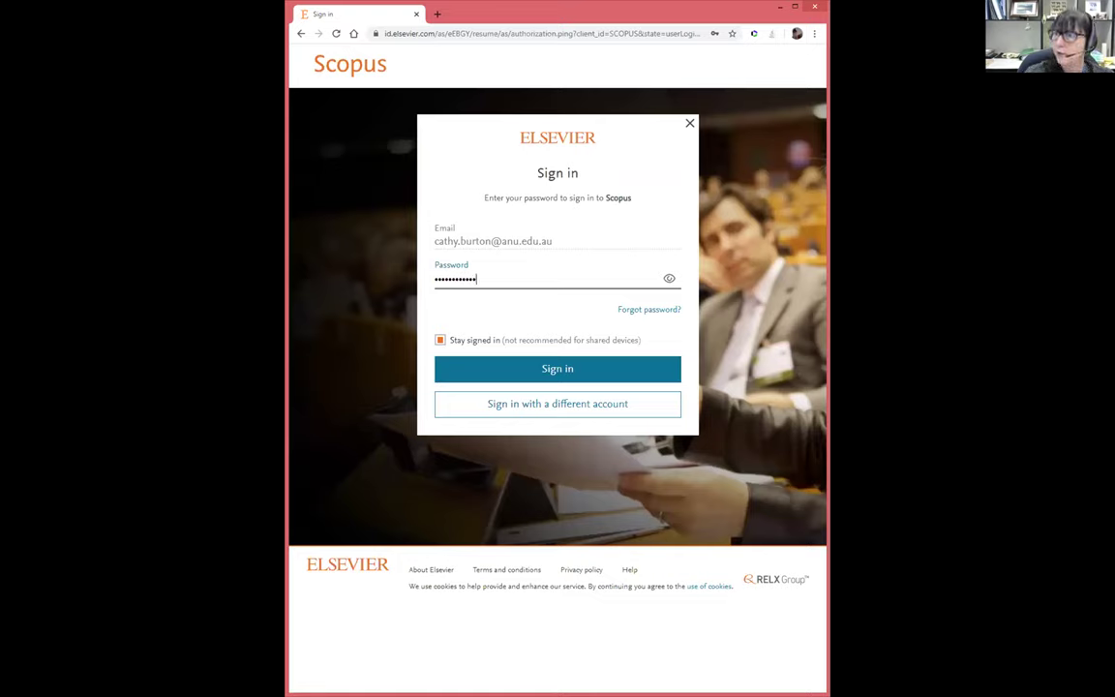
left_click(570, 374)
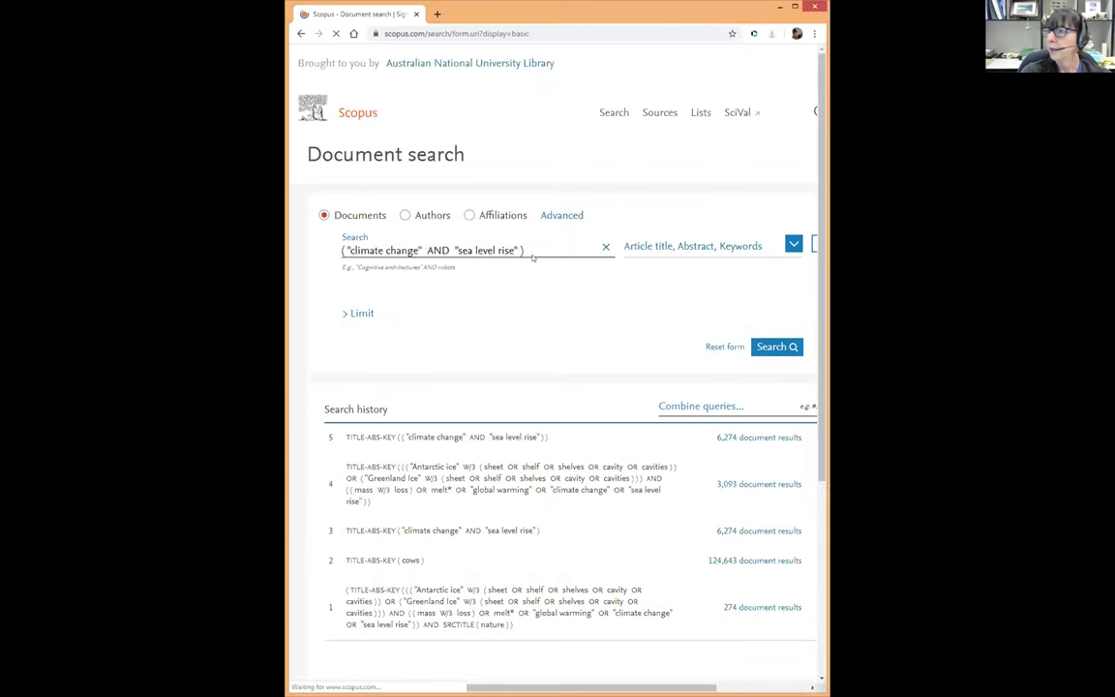
Delete the enclosing parentheses and leading space, leaving "climate change" AND "sea level rise"
left_click_drag(525, 250, 306, 256)
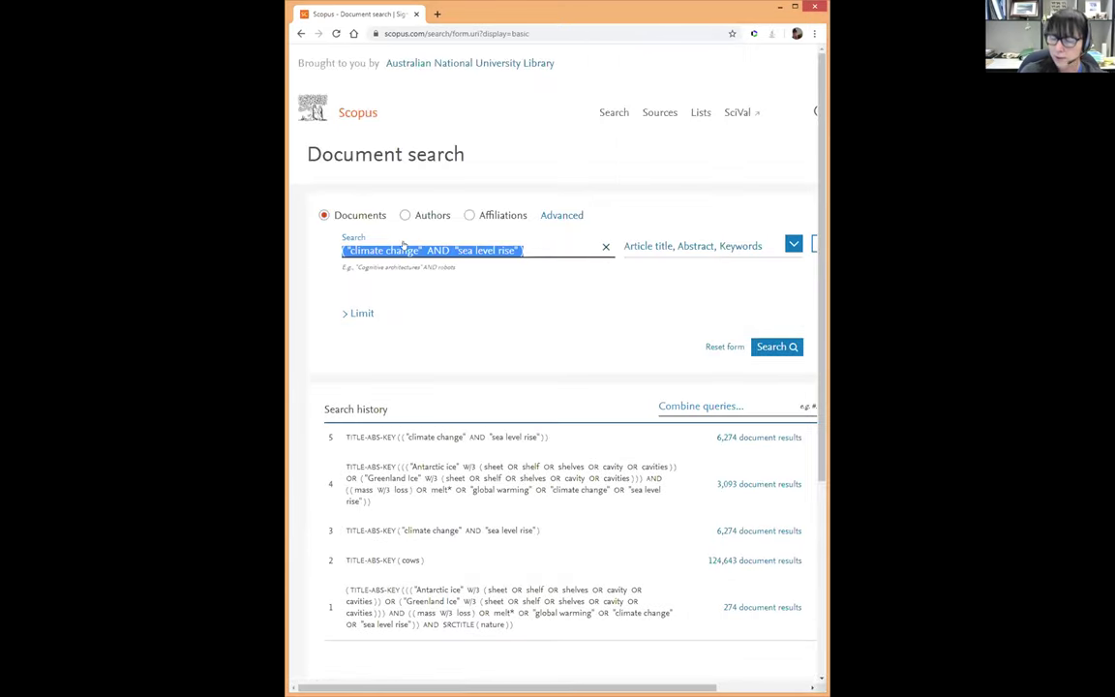
left_click(525, 249)
key("BackSpace")
key("BackSpace")
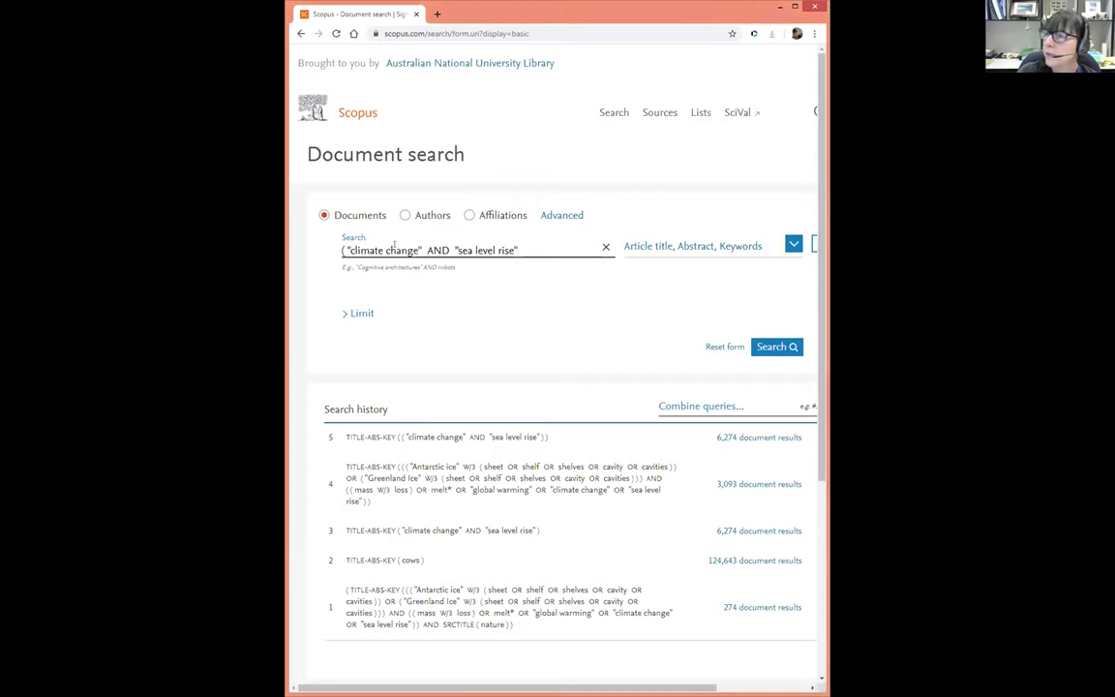
left_click(342, 250)
key("Delete")
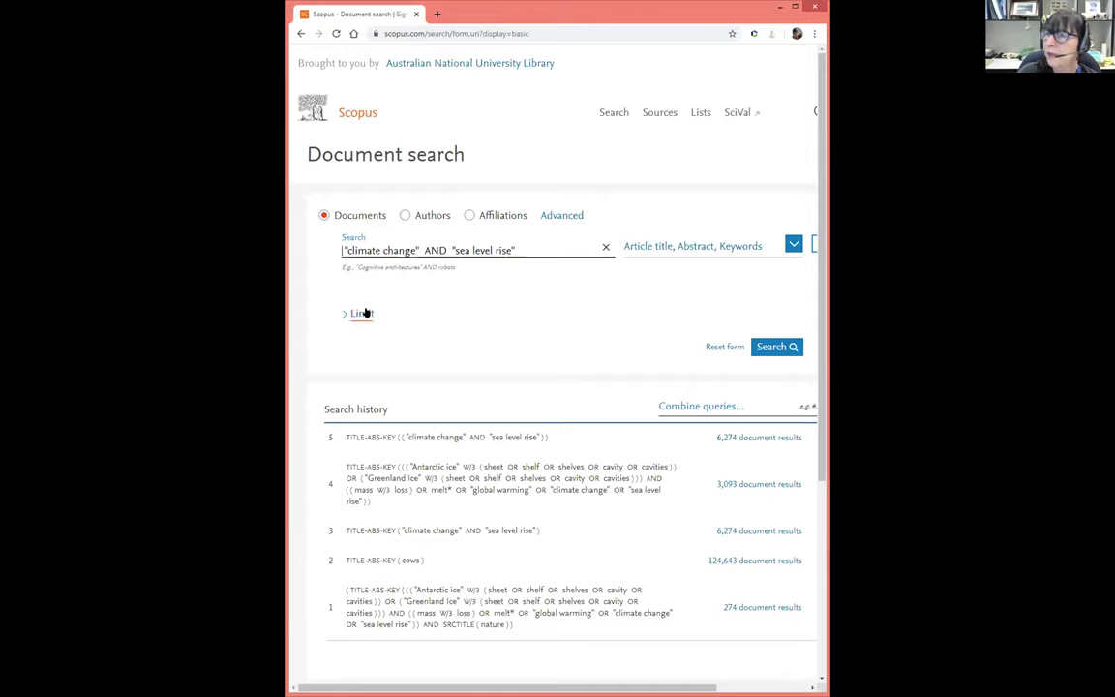
key("Delete")
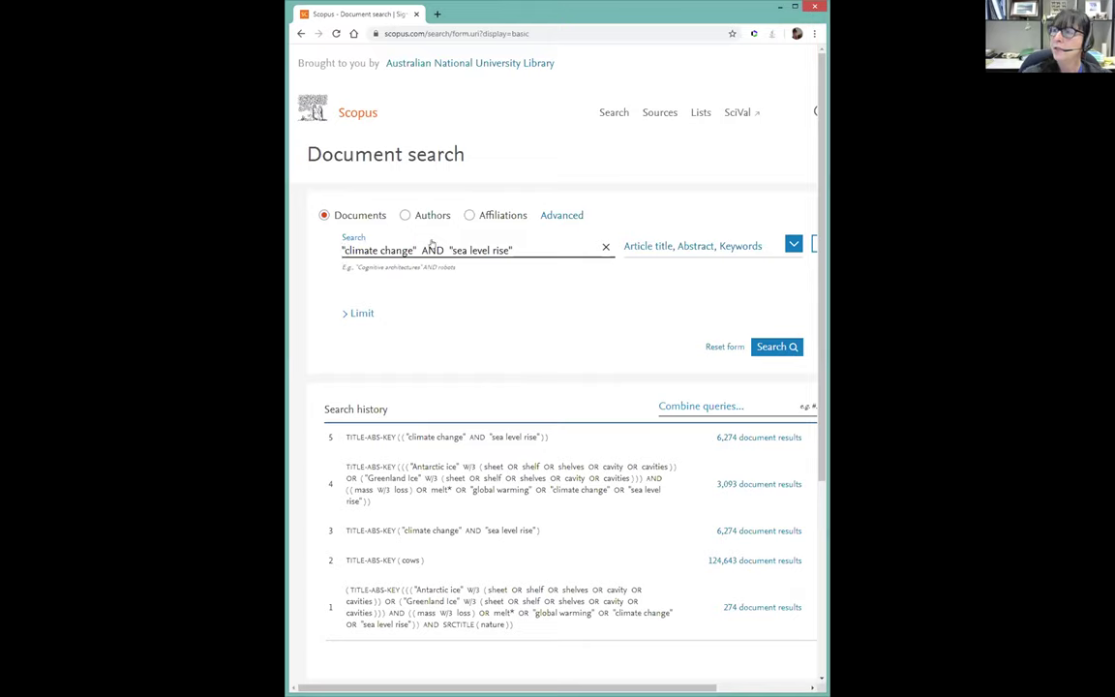
key("Home")
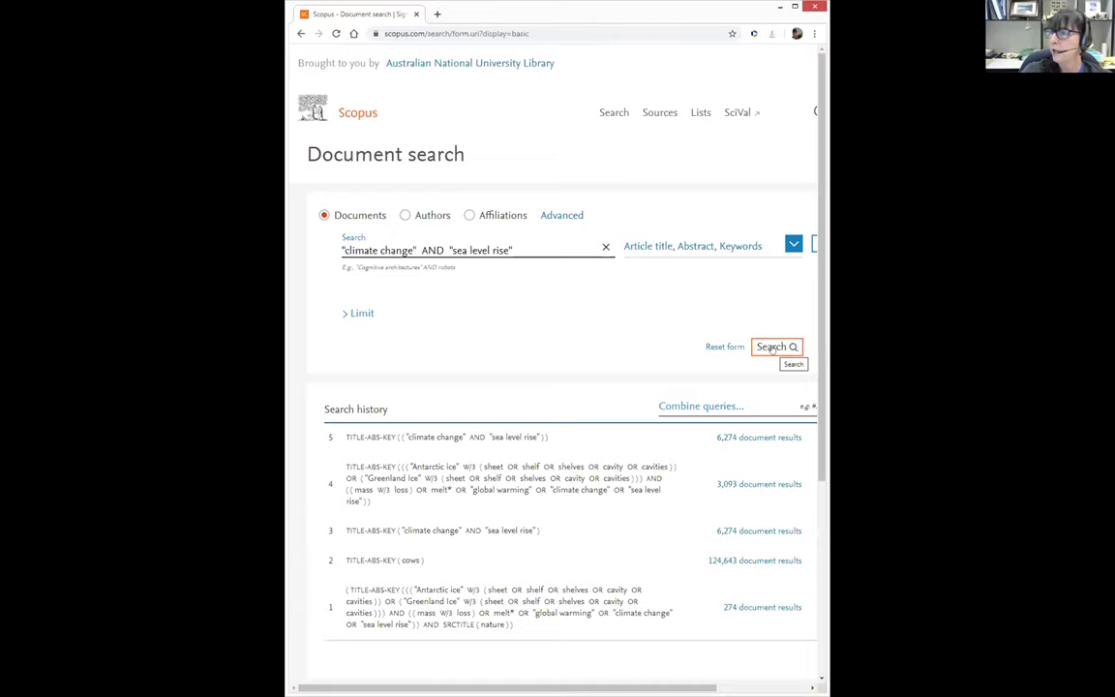
Run the "climate change" AND "sea level rise" search and scroll through the 6,274 results
left_click(770, 347)
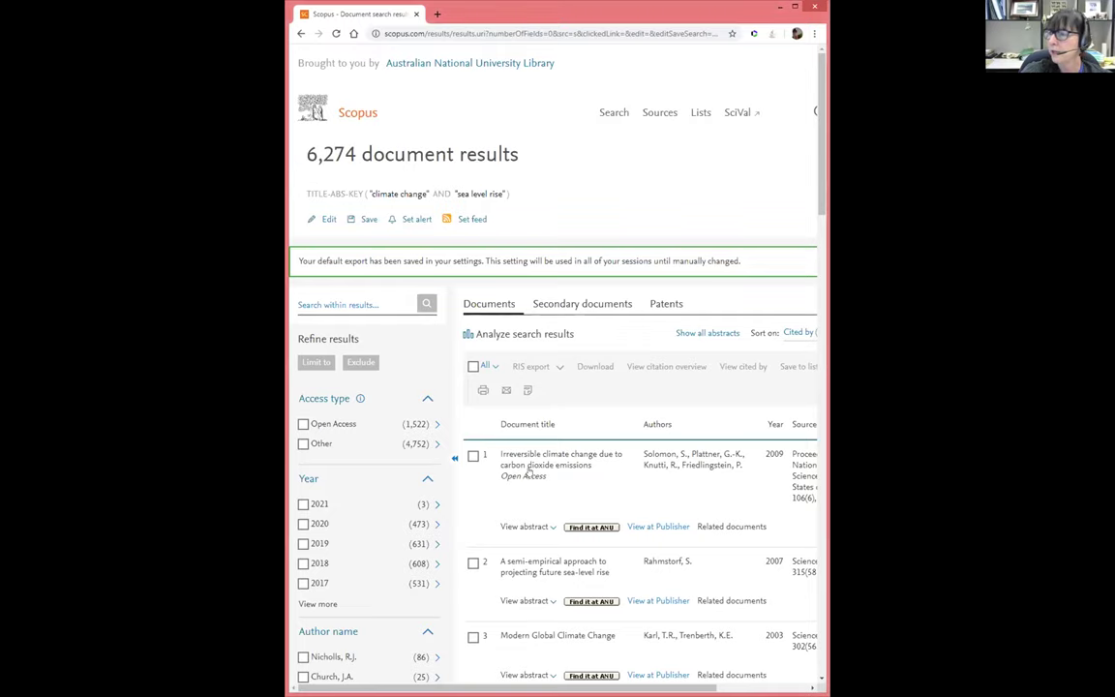
scroll(542, 474, "down", 2)
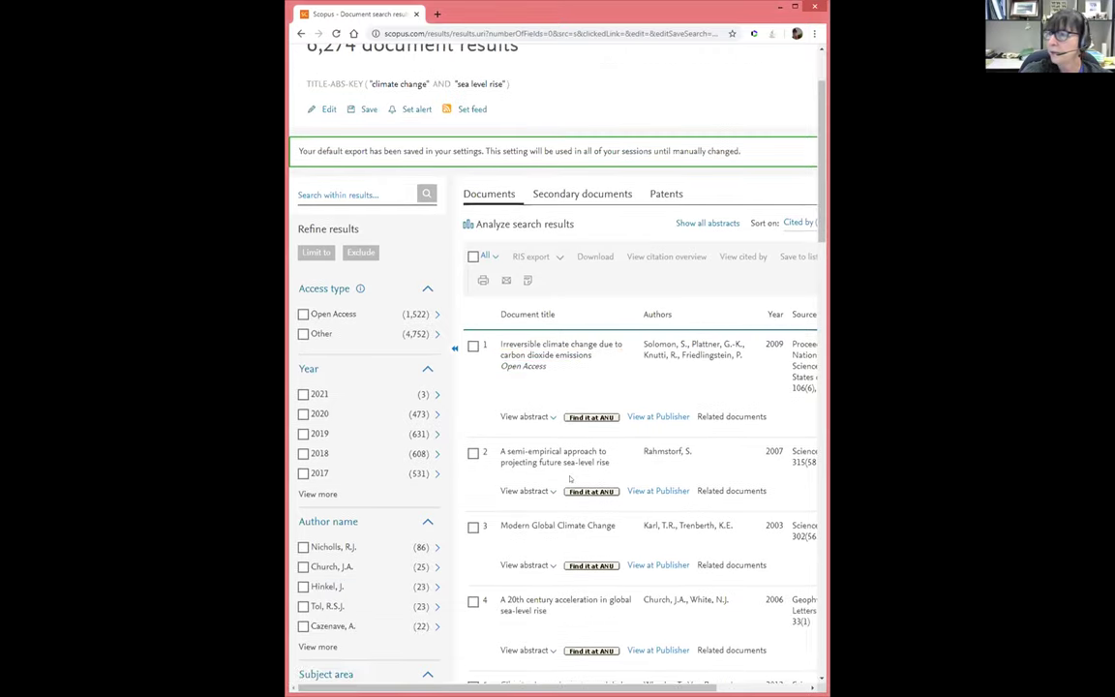
left_click_drag(626, 684, 714, 683)
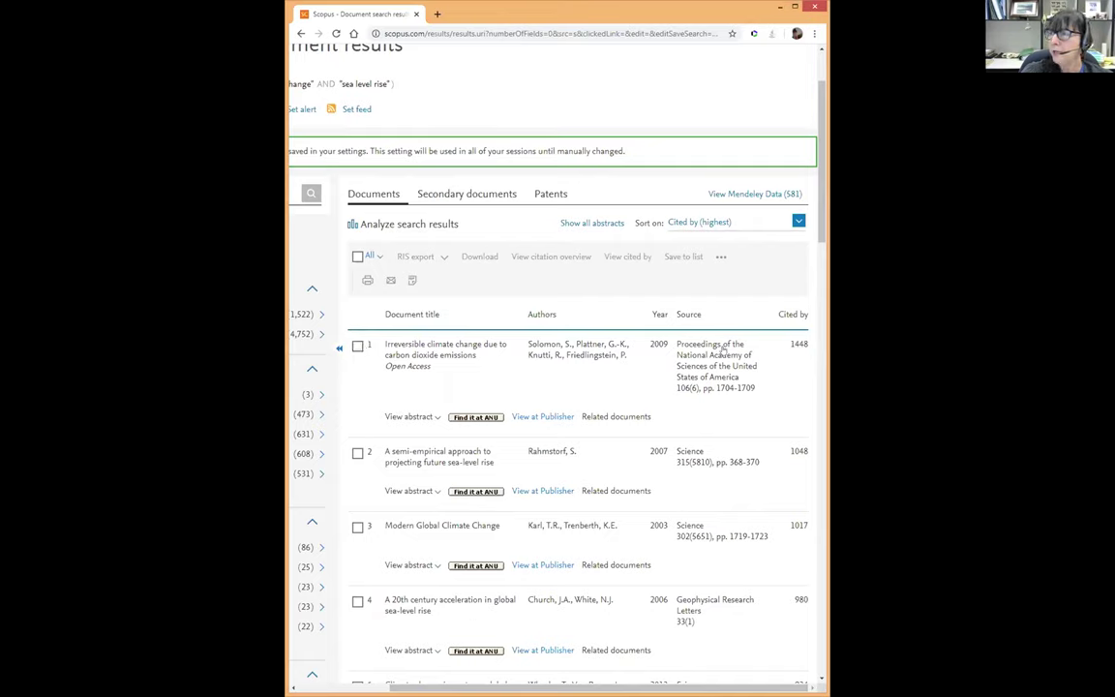
left_click(797, 223)
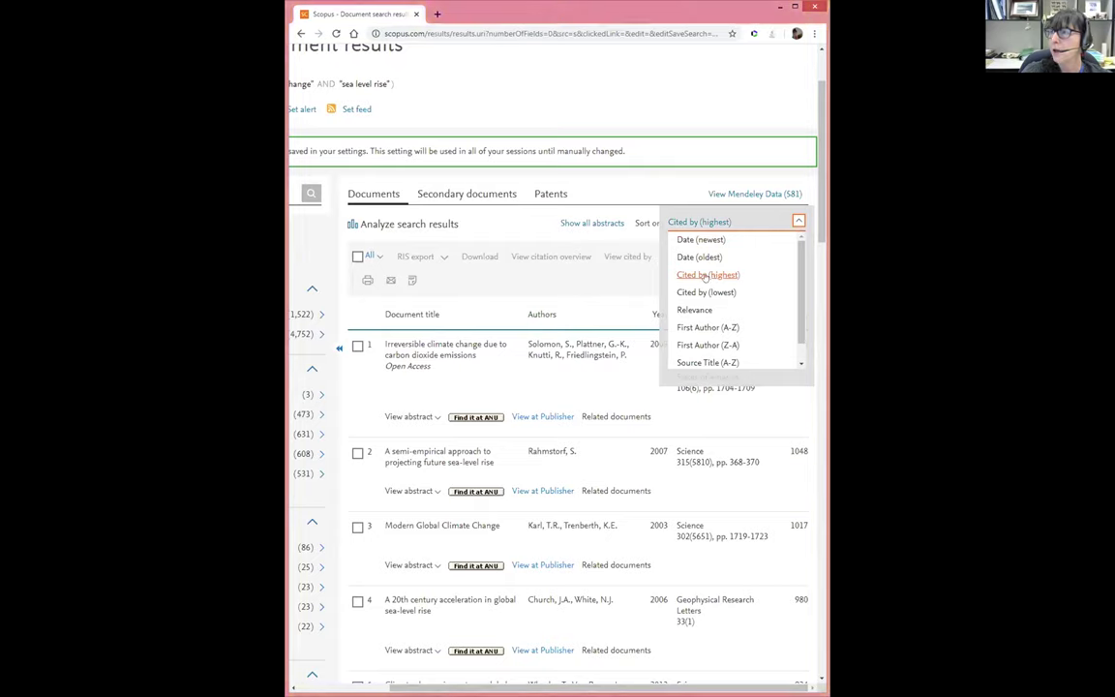
left_click(705, 276)
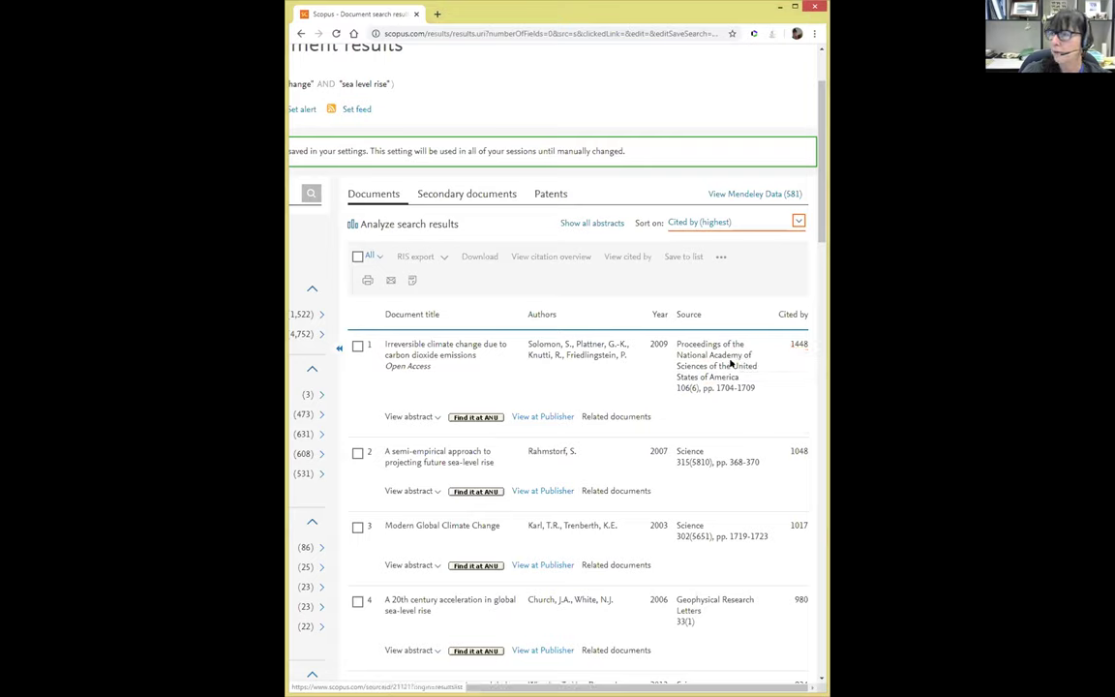
scroll(502, 474, "left", 3)
scroll(501, 474, "up", 2)
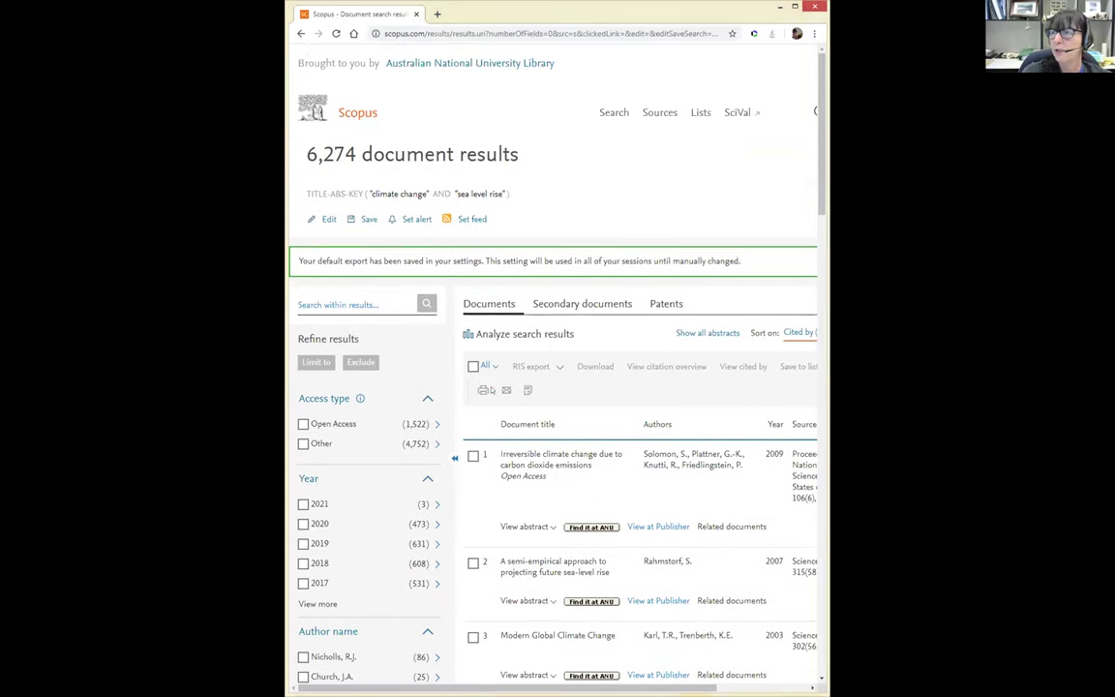
Go back to the Scopus Document search page via the Search header link
left_click(614, 113)
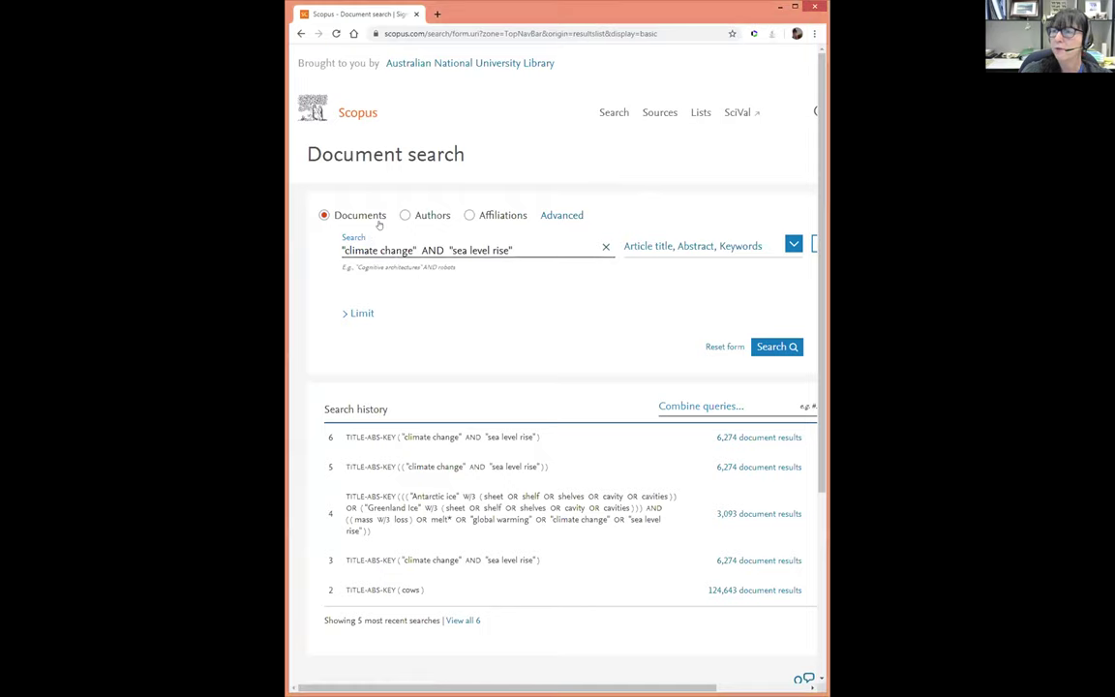
Switch to Advanced search and paste the Antarctic/Greenland ice W/3 melt* query over the existing one
left_click(561, 216)
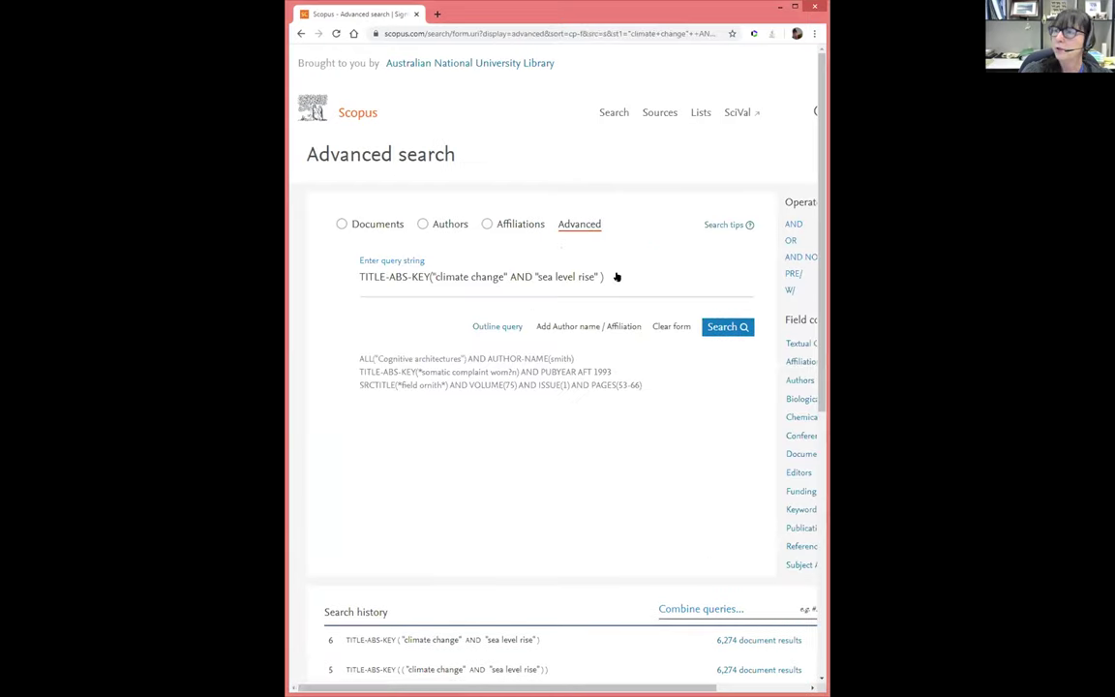
left_click_drag(609, 277, 295, 242)
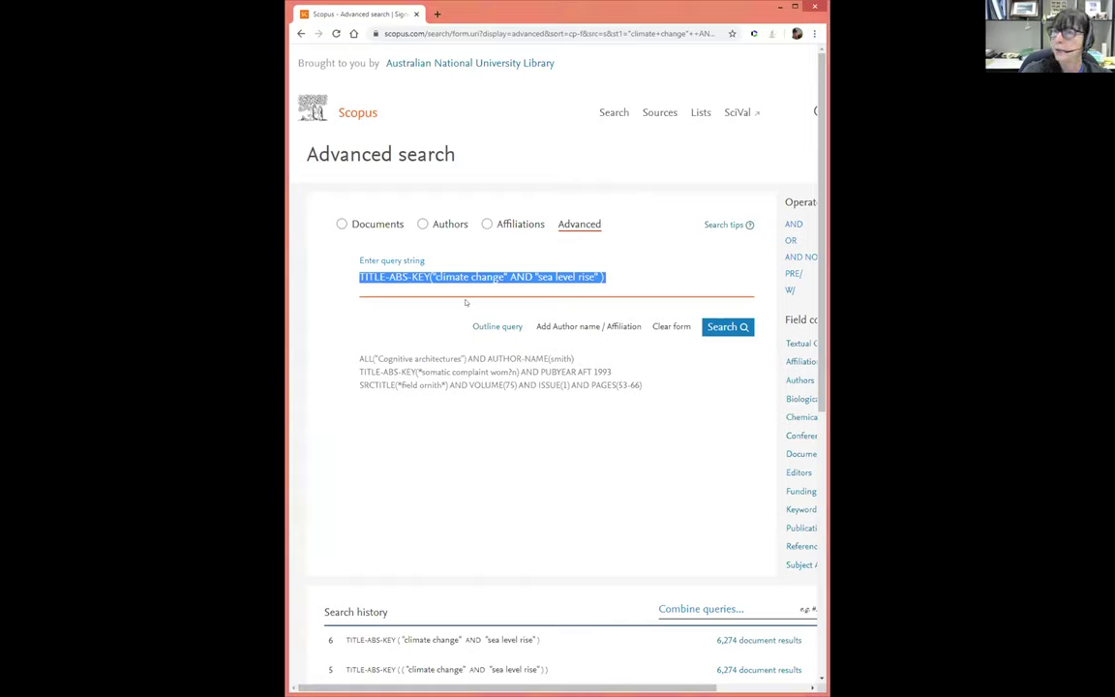
type("TITLE-ABS-KEY ( ( ( \"Antarctic ice\" W/3 ( sheet OR shelf OR shelves OR cavity OR cavities ) ) OR ( \"Greenland Ice\" W/3 ( sheet OR shelf OR shelves OR cavity OR cavities ) ) ) AND ( ( mass W/3 loss ) OR melt* OR \"global warming\" OR \"climate change\" OR \"sea level rise\" ) )")
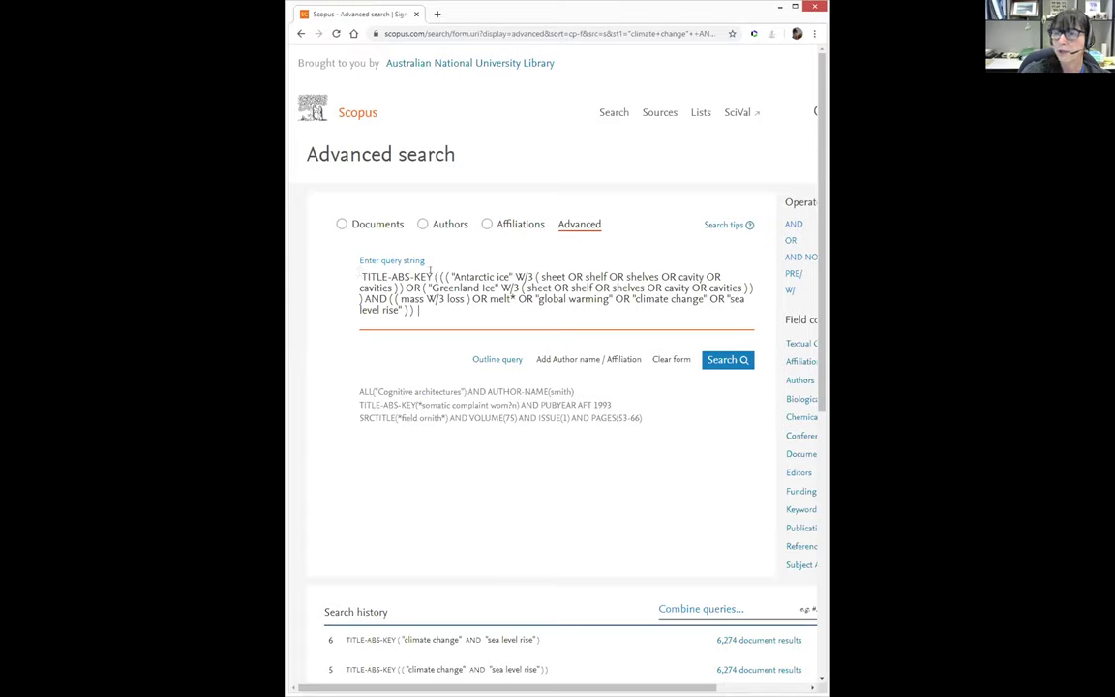
Run the advanced query and scroll through its 3,093 results
left_click(725, 360)
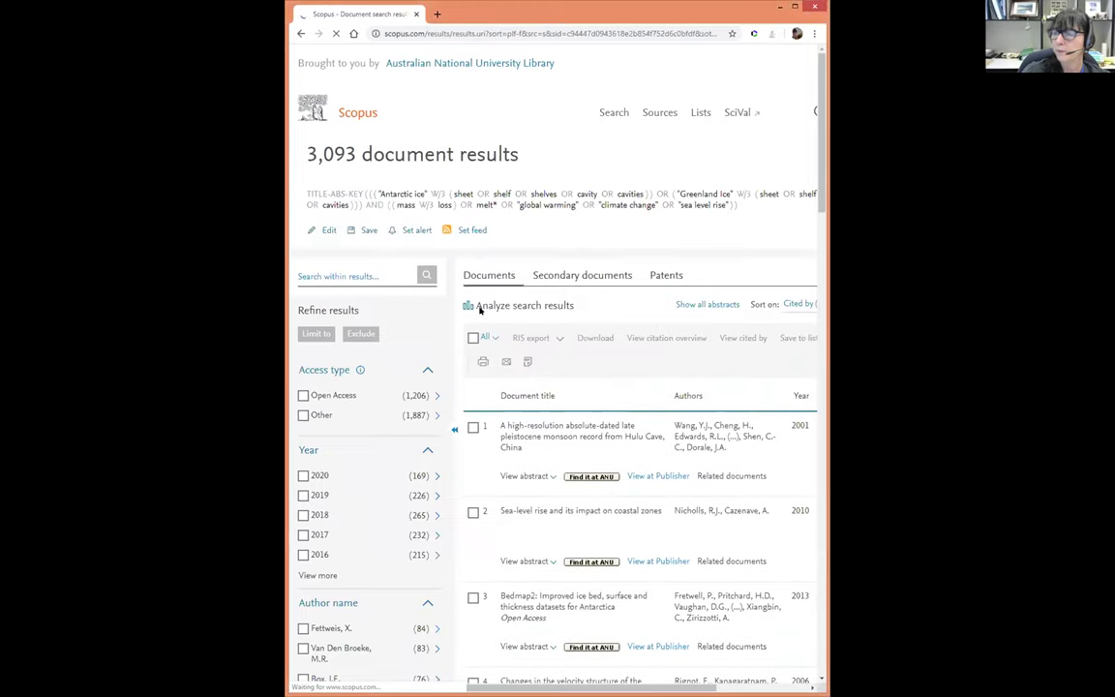
scroll(497, 350, "down", 2)
scroll(497, 350, "down", 1)
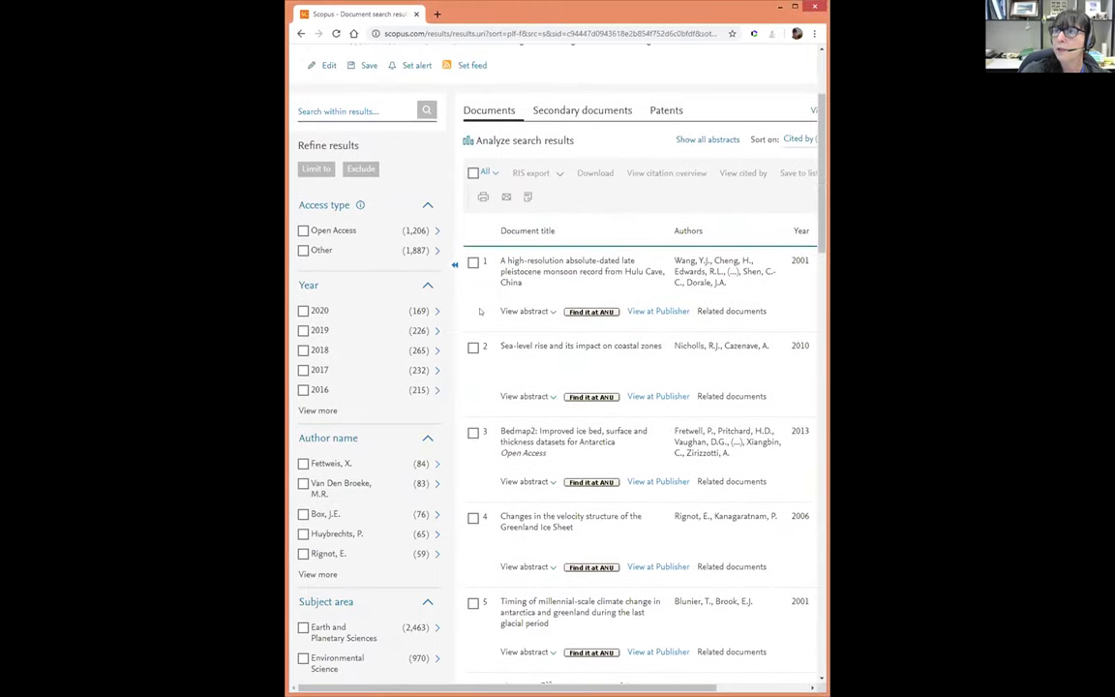
scroll(296, 85, "up", 2)
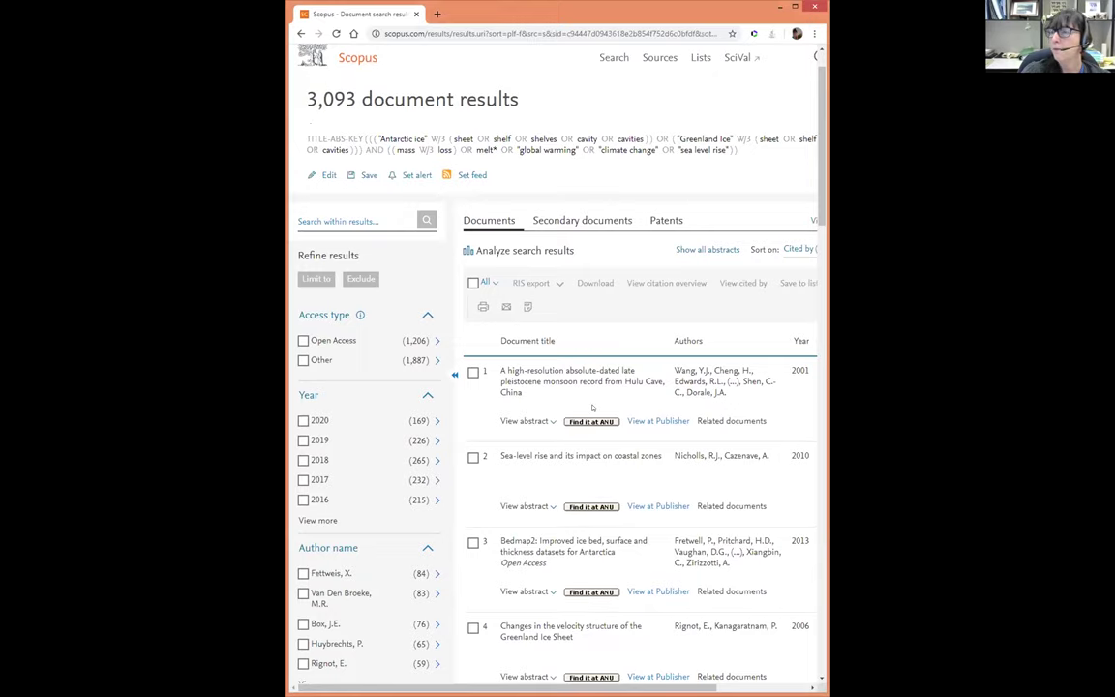
scroll(589, 320, "down", 1)
Open the top-cited 2001 Hulu Cave monsoon article and scroll through its abstract and indexed keywords
left_click(576, 328)
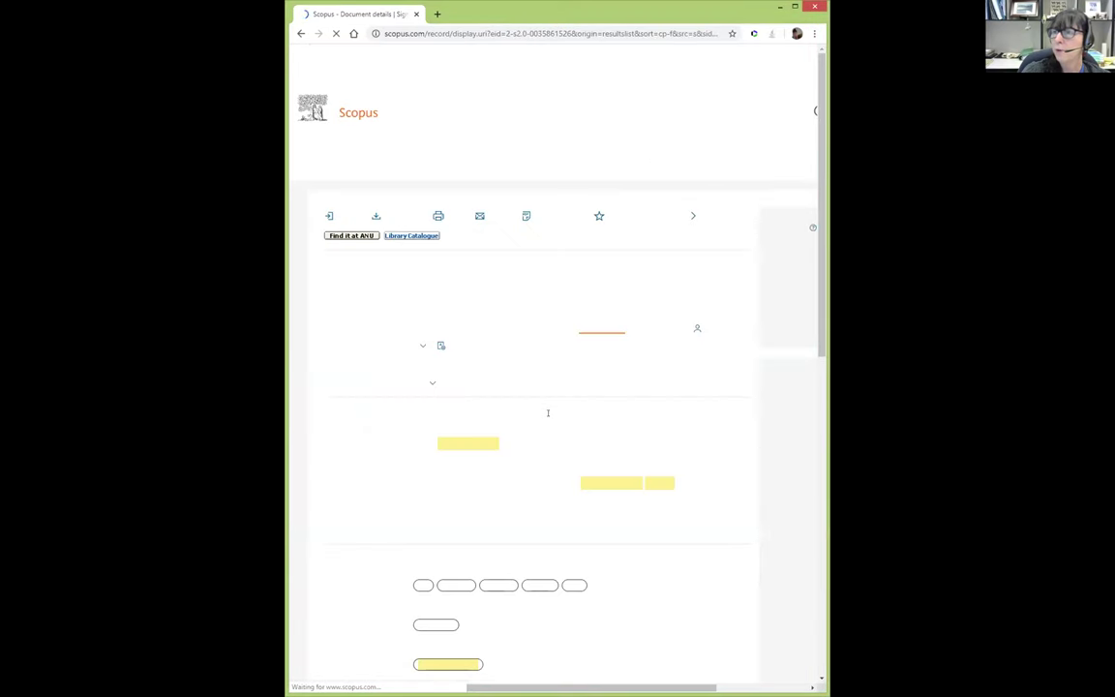
scroll(495, 459, "down", 2)
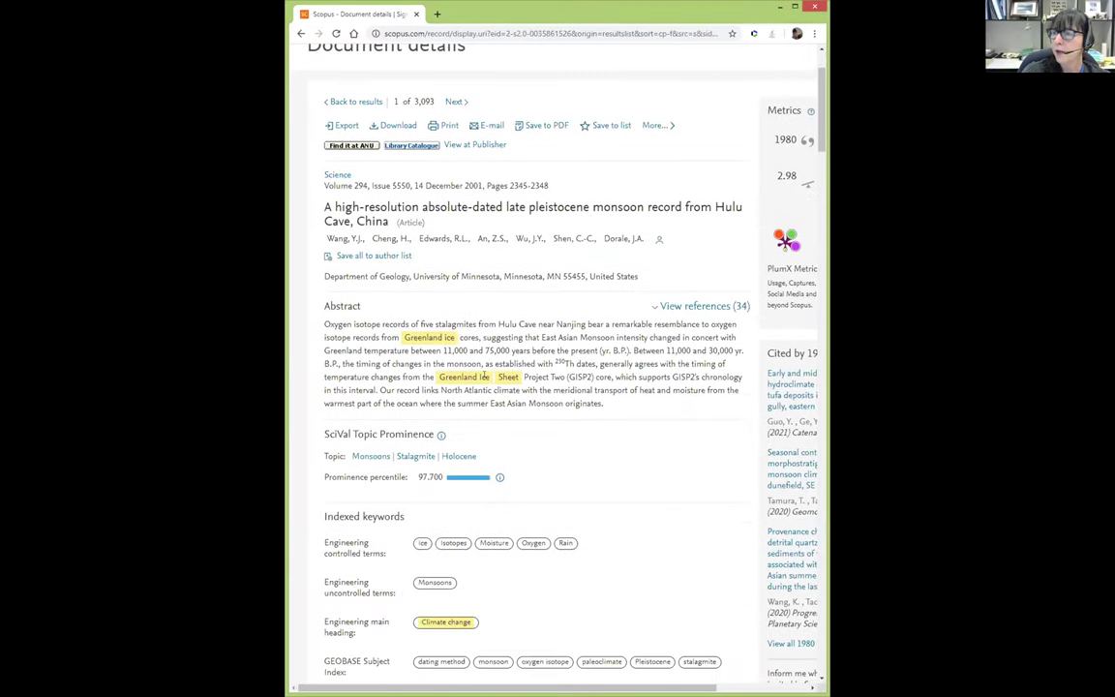
scroll(579, 390, "down", 2)
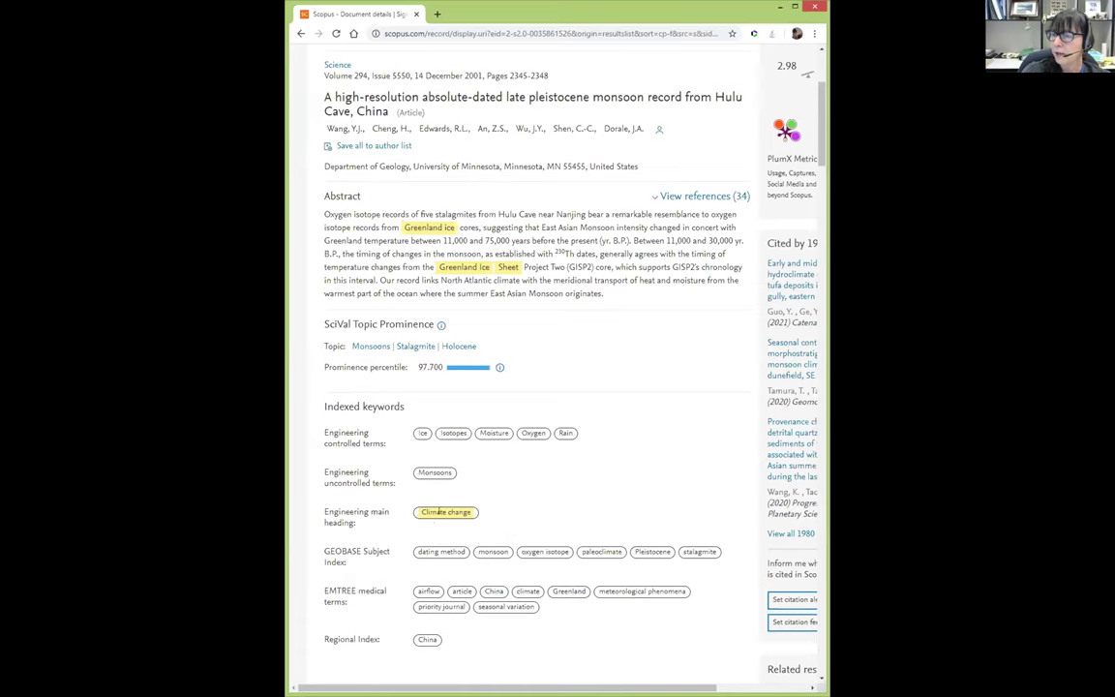
scroll(440, 513, "down", 2)
scroll(439, 513, "down", 1)
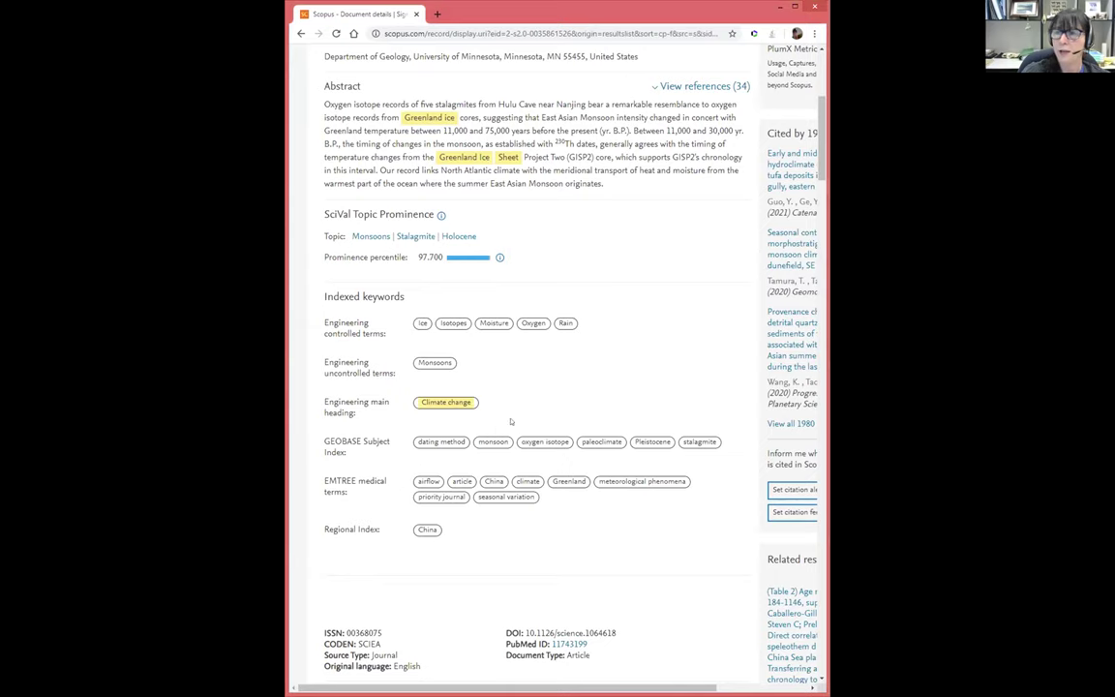
Go back twice from the document record to Advanced search and focus the climate change query box
scroll(609, 412, "up", 6)
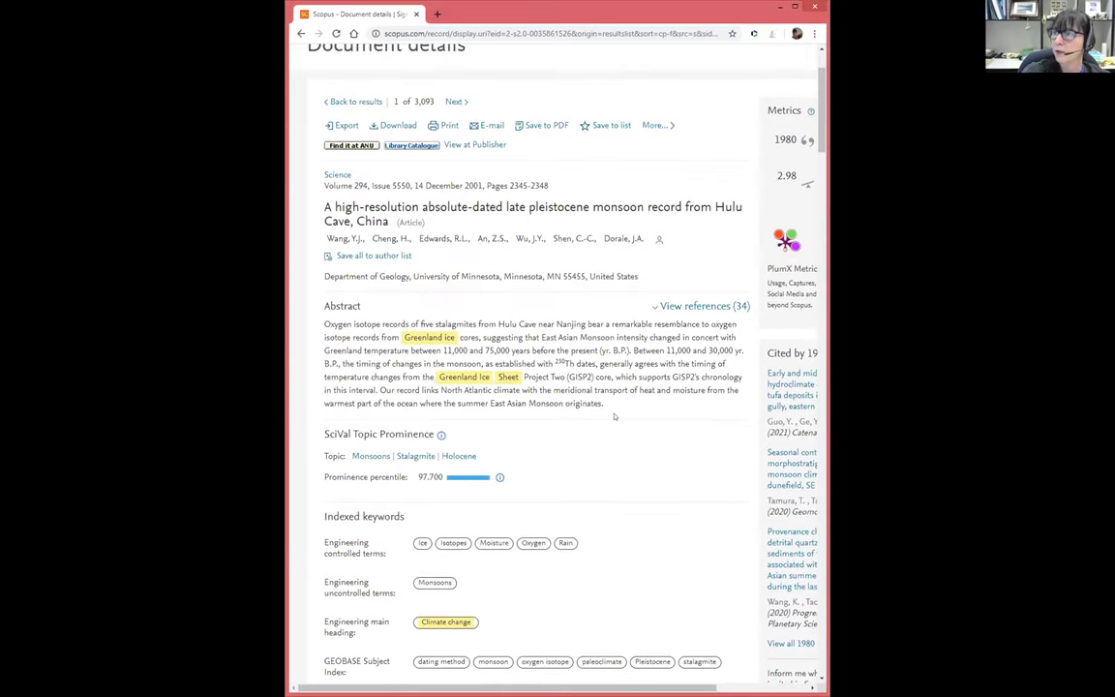
left_click(299, 34)
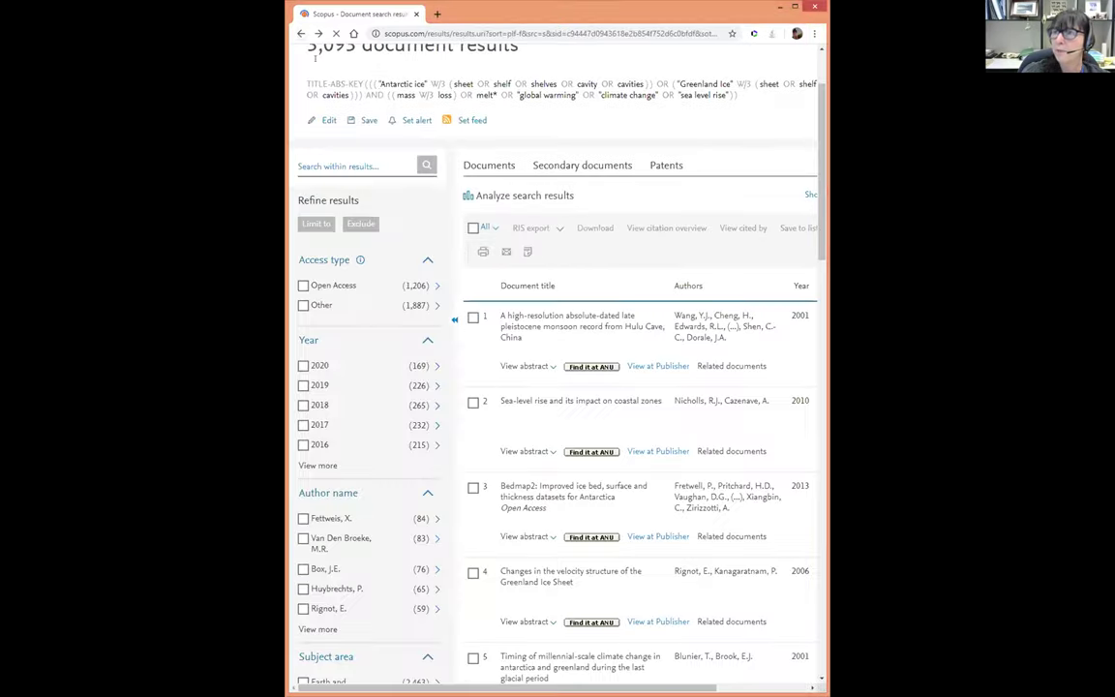
left_click(300, 34)
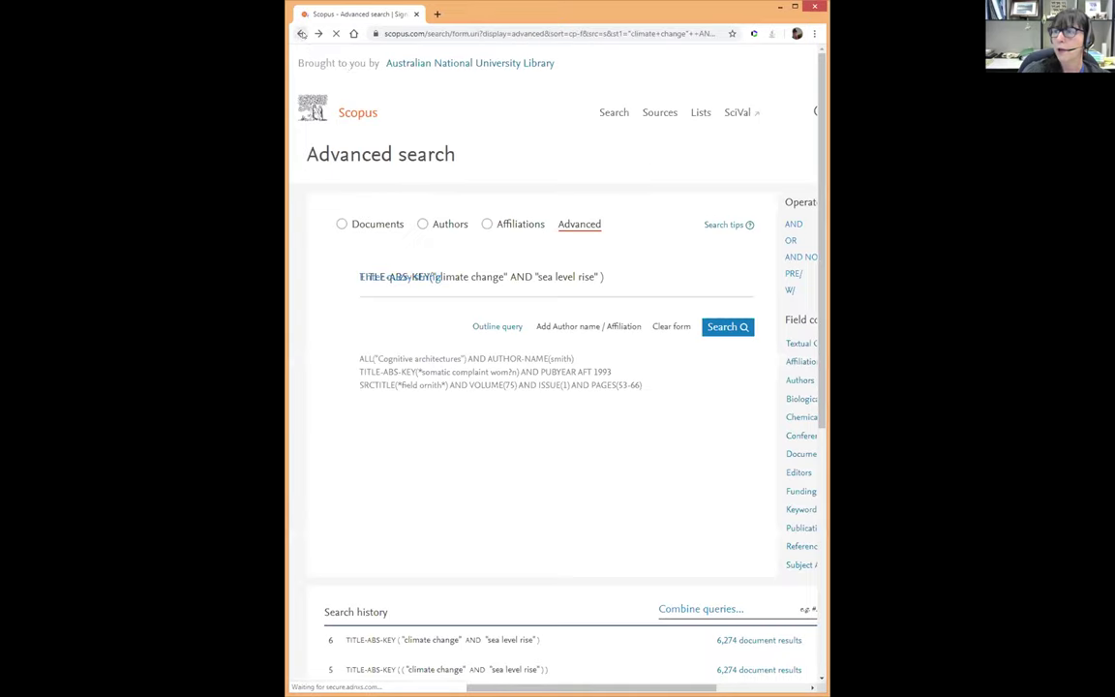
left_click(633, 272)
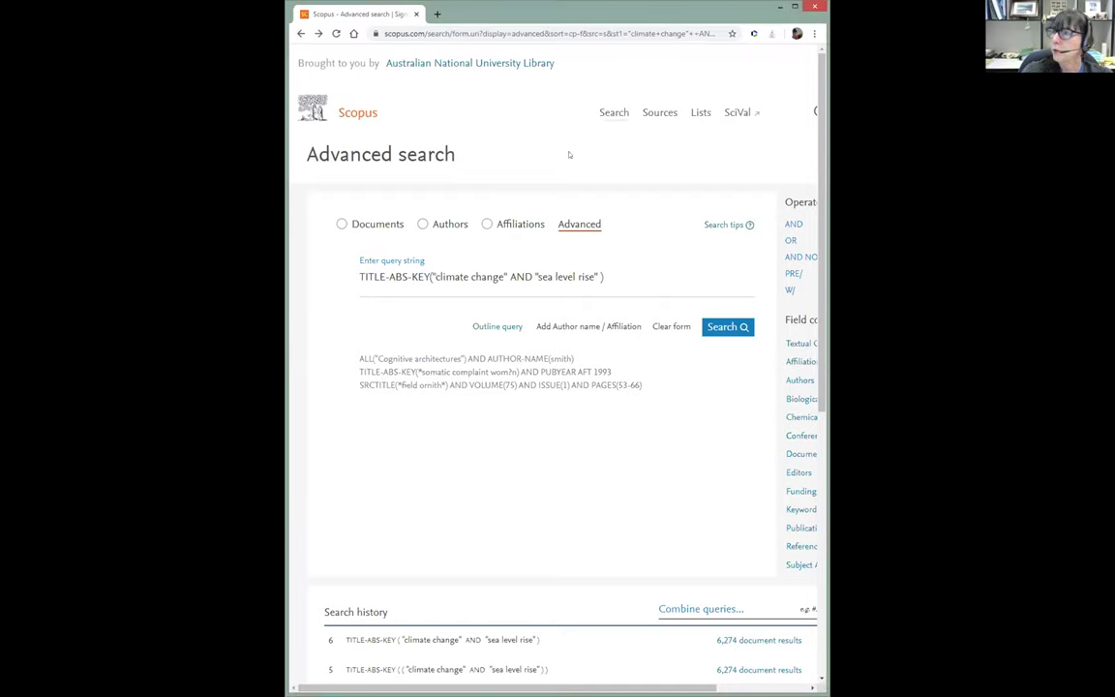
Select the existing climate change and sea level rise query in the Advanced search box
left_click(621, 275)
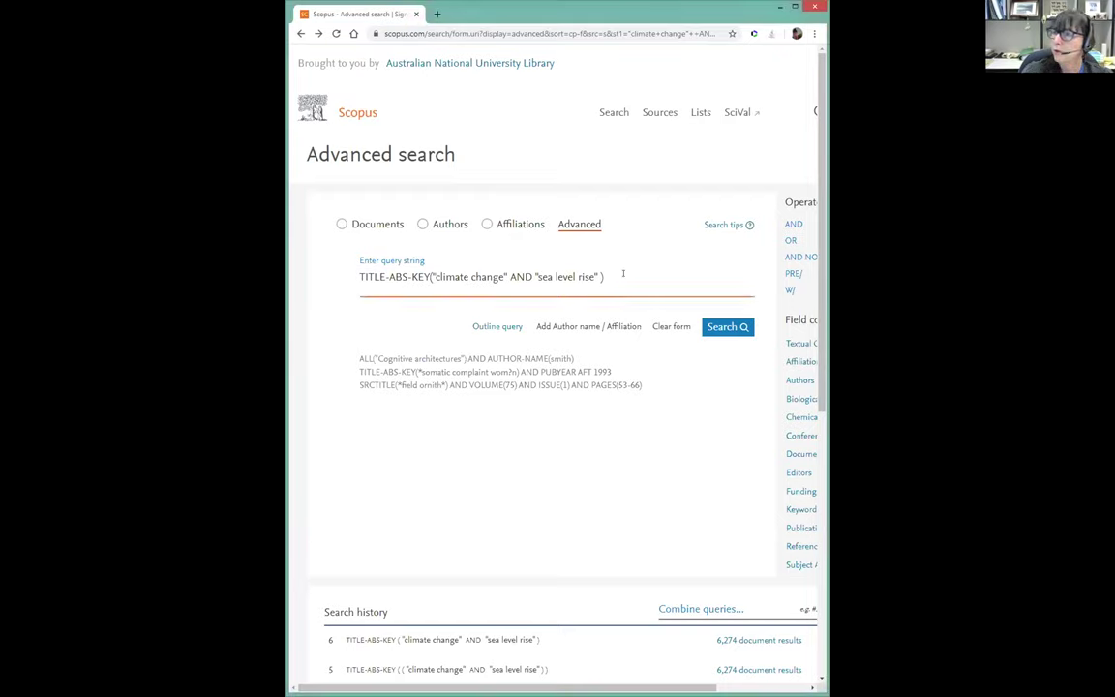
left_click(571, 223)
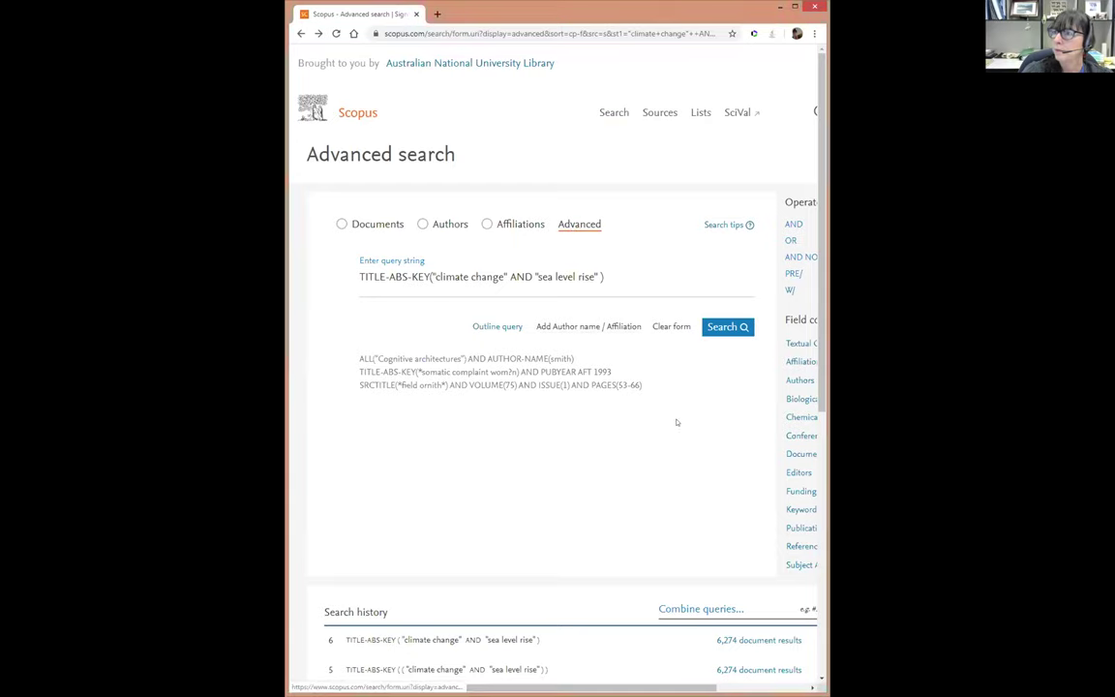
scroll(657, 472, "down", 1)
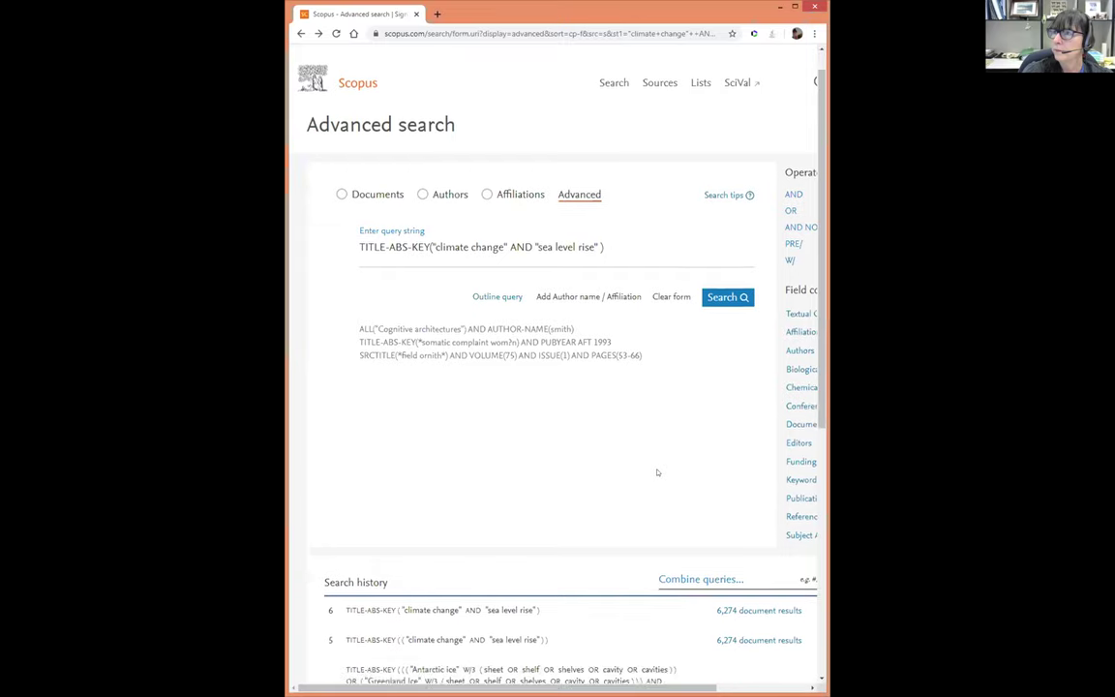
scroll(657, 472, "down", 3)
scroll(619, 280, "up", 4)
left_click(615, 274)
left_click_drag(615, 275, 319, 279)
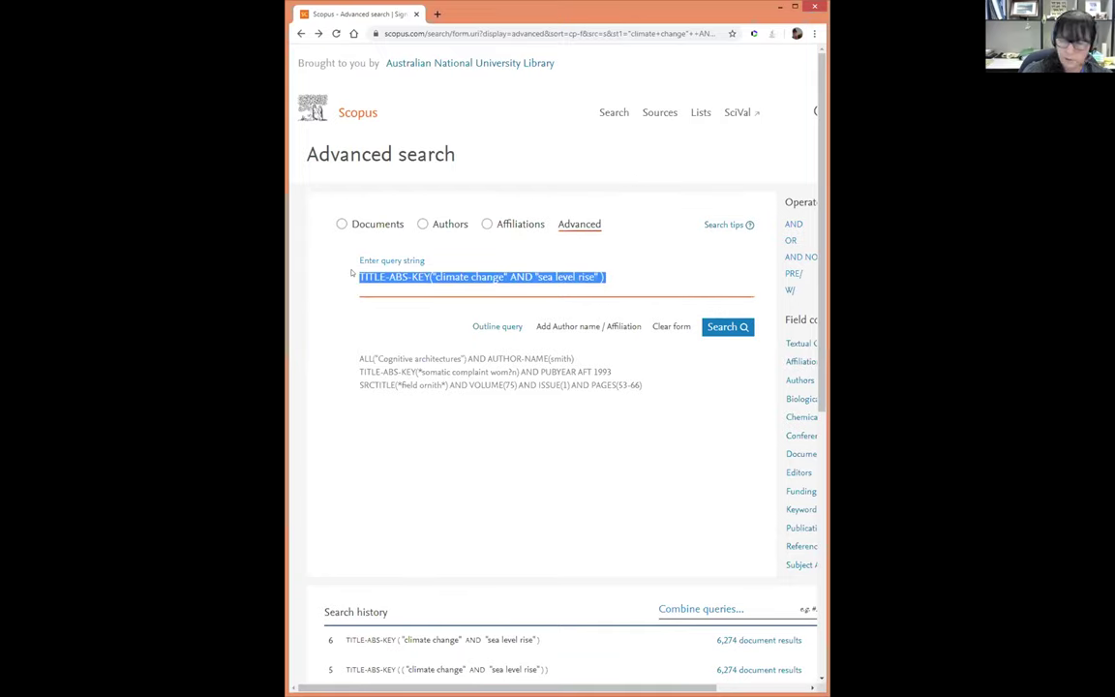
Paste the Antarctic/Greenland ice query with AND SRCTITLE(nature), trim stray characters, and search
type("( TITLE-ABS-KEY ( ( ( \"Antarctic ice\" W/3 ( sheet OR shelf OR shelves OR cavity OR cavities ) ) OR ( \"Greenland Ice\" W/3 ( sheet OR shelf OR shelves OR cavity OR cavities ) ) ) AND ( ( mass W/3 loss ) OR melt* OR \"global warming\" OR \"climate change\" OR \"sea level rise\" ) ) AND SRCTITLE ( nature ) )")
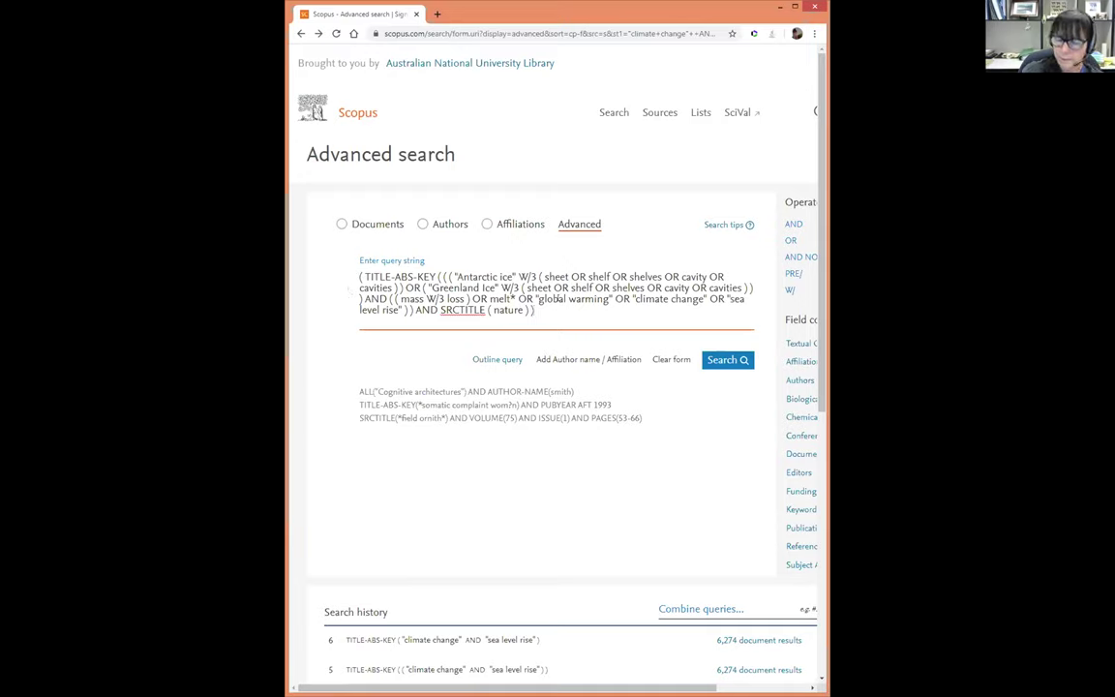
key("BackSpace")
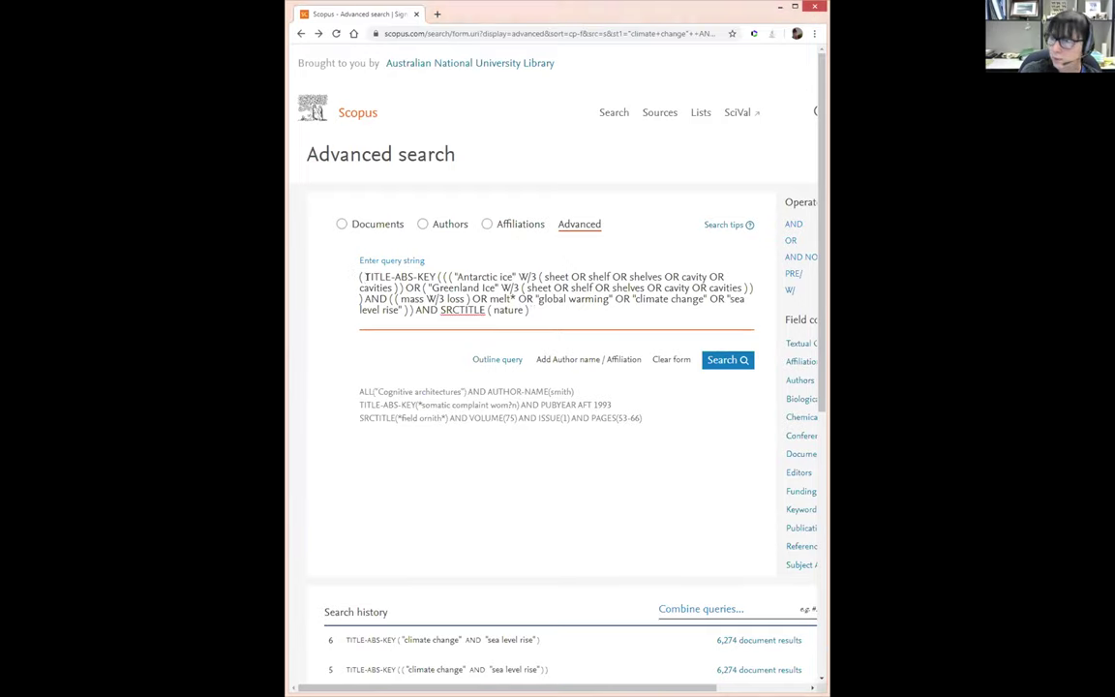
left_click(366, 277)
key("BackSpace")
key("BackSpace")
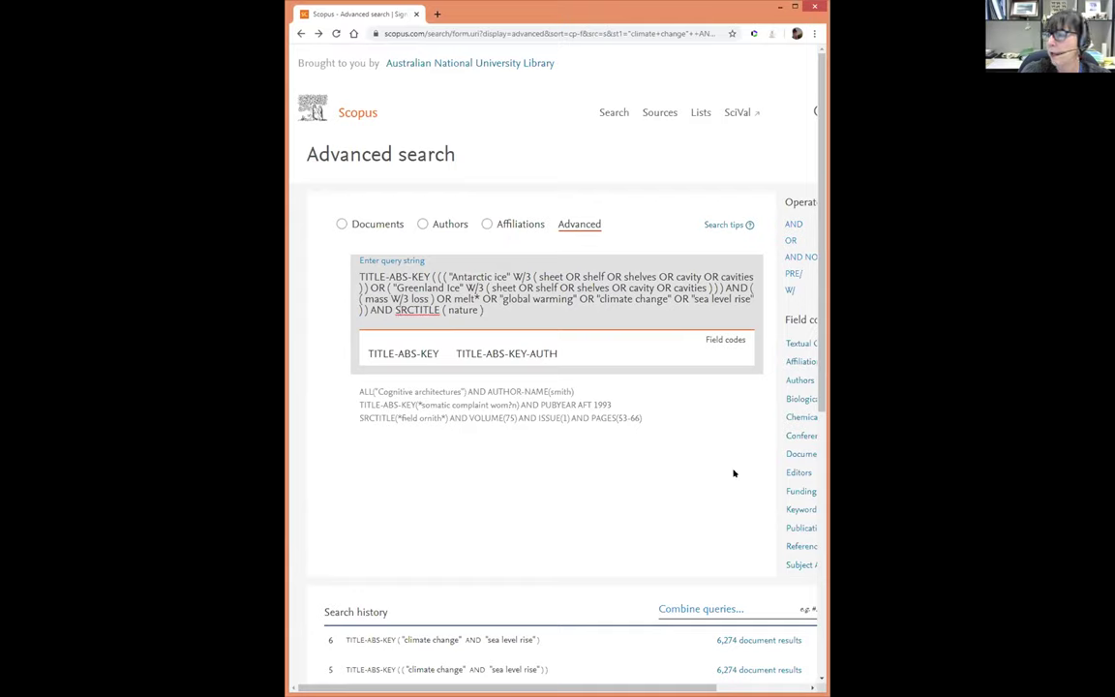
left_click(658, 208)
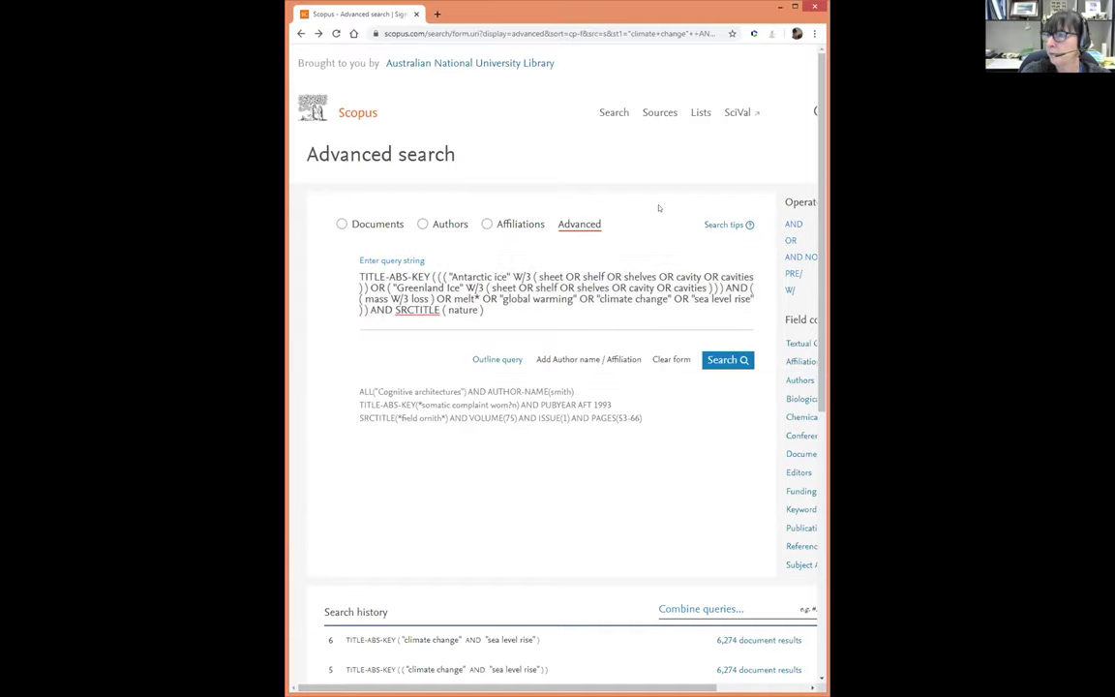
left_click(735, 358)
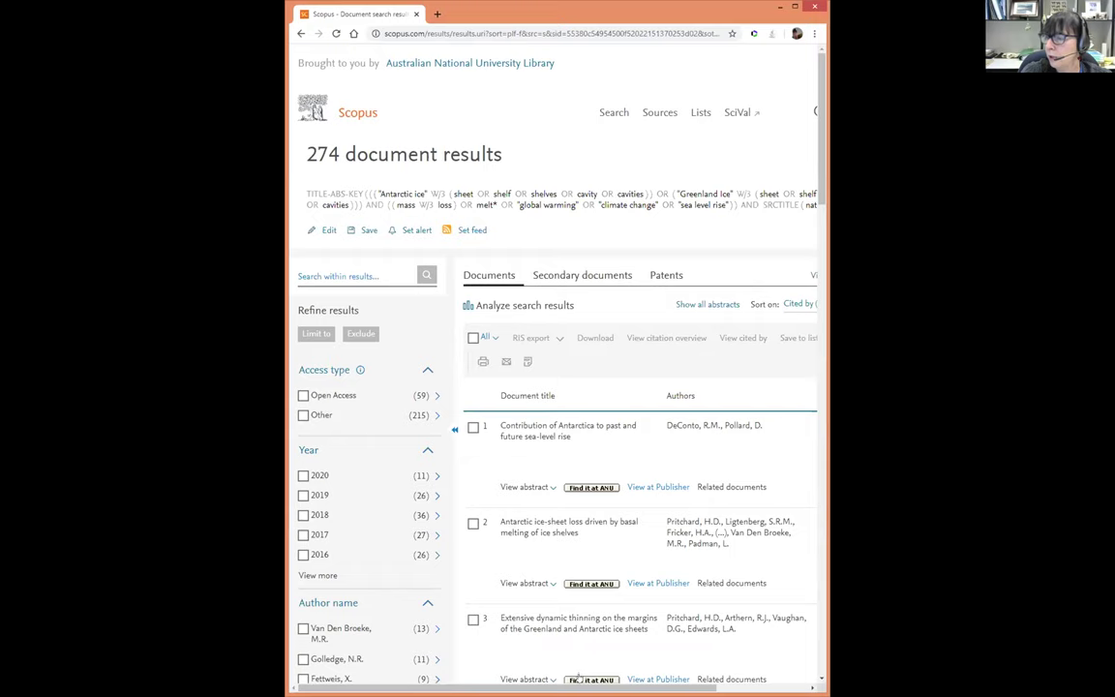
left_click_drag(580, 684, 667, 684)
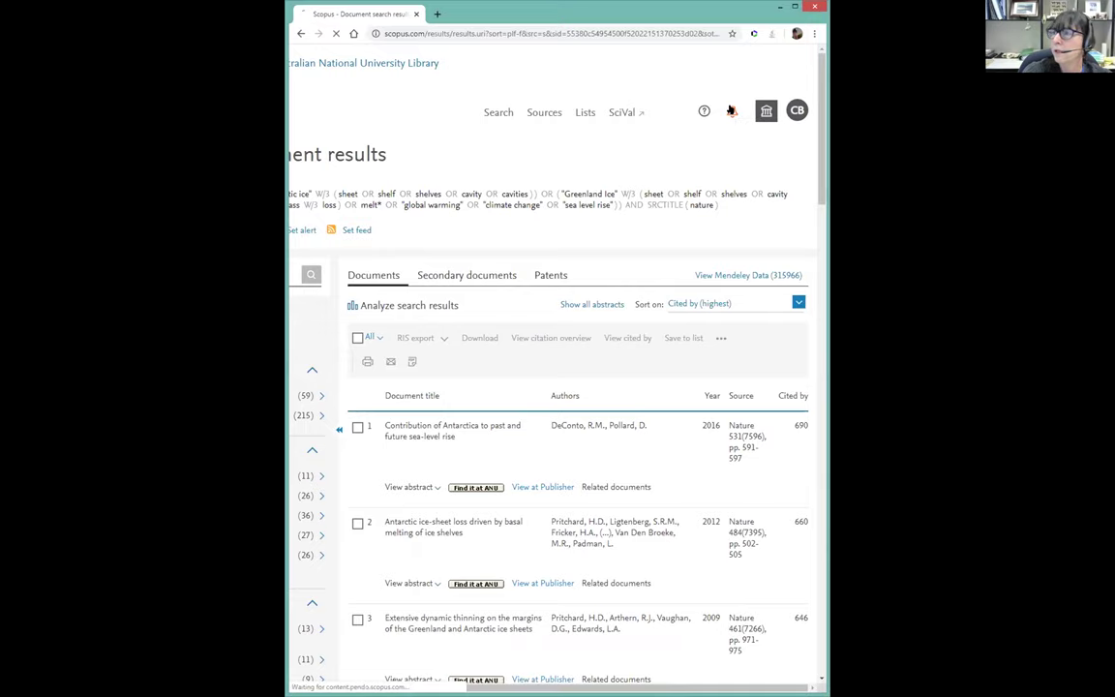
Open Scopus Alerts and view the 'antarctic ice' alert's Actions and Status columns
left_click(730, 110)
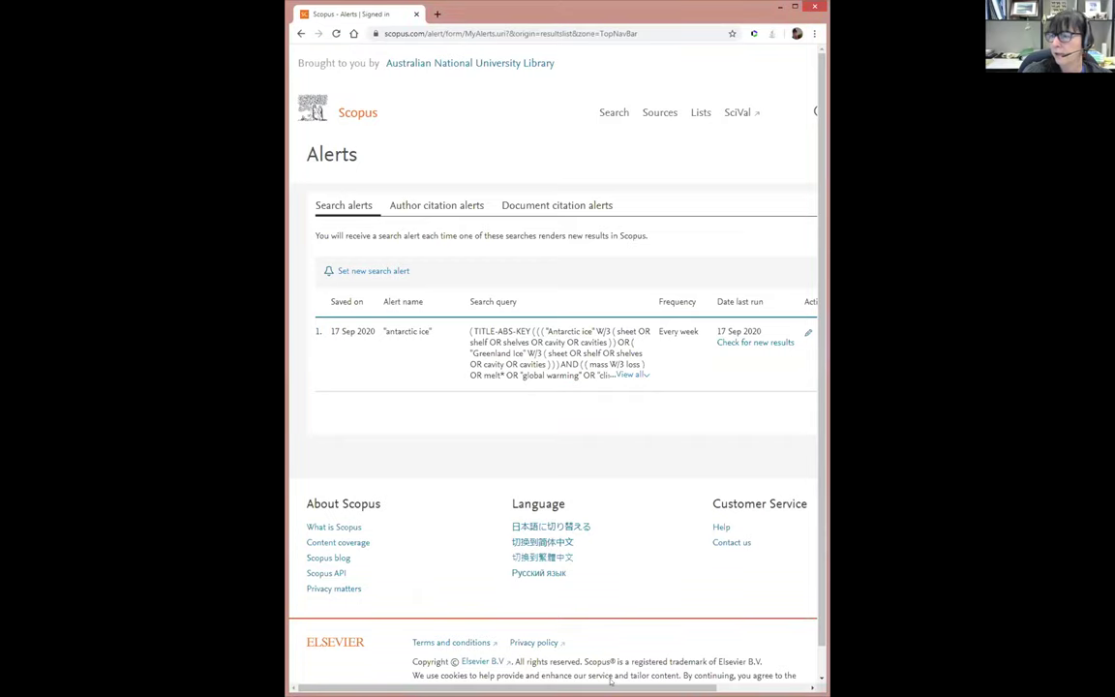
scroll(641, 628, "right", 3)
scroll(658, 609, "right", 1)
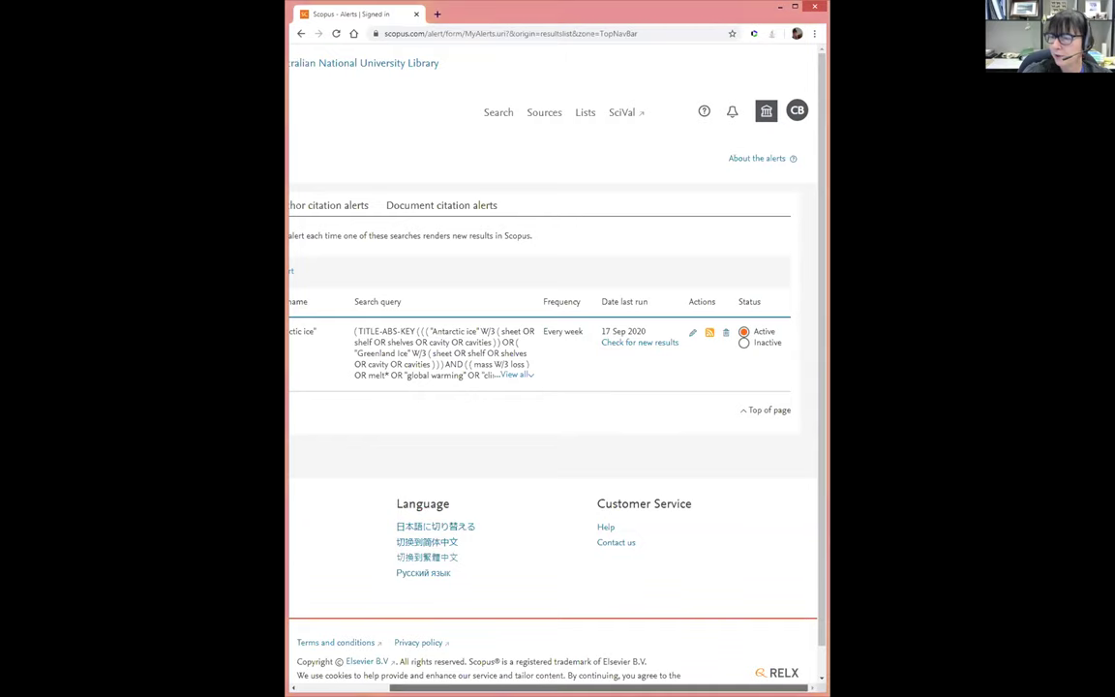
scroll(551, 348, "left", 3)
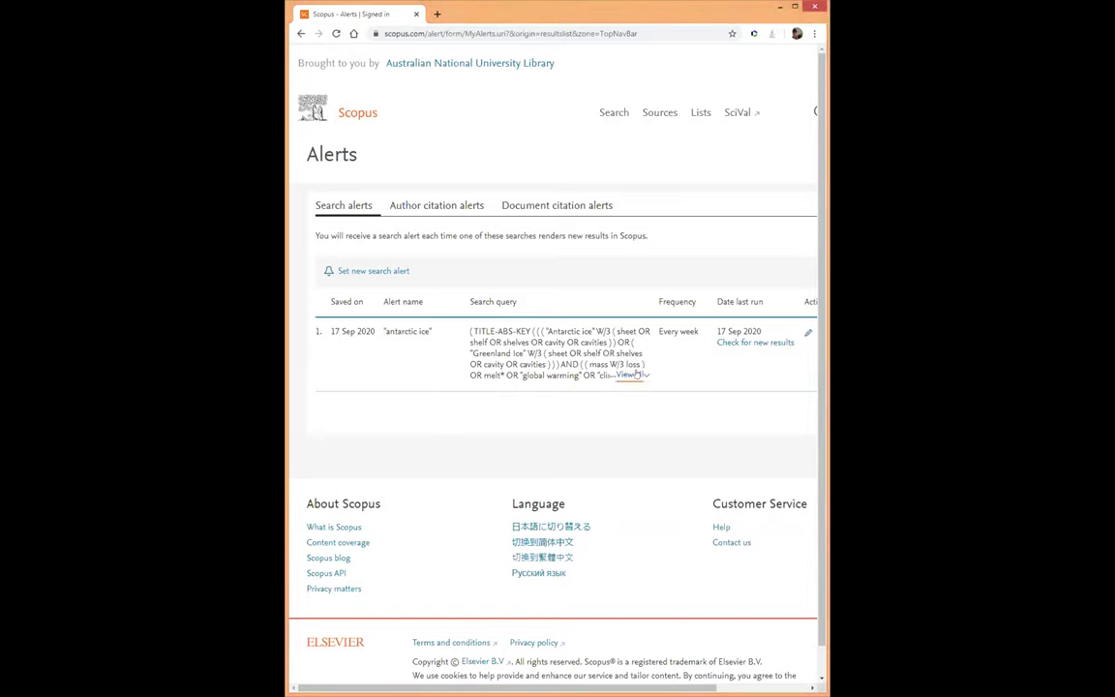
Expand the 'antarctic ice' alert's full search query with View all
left_click(566, 339)
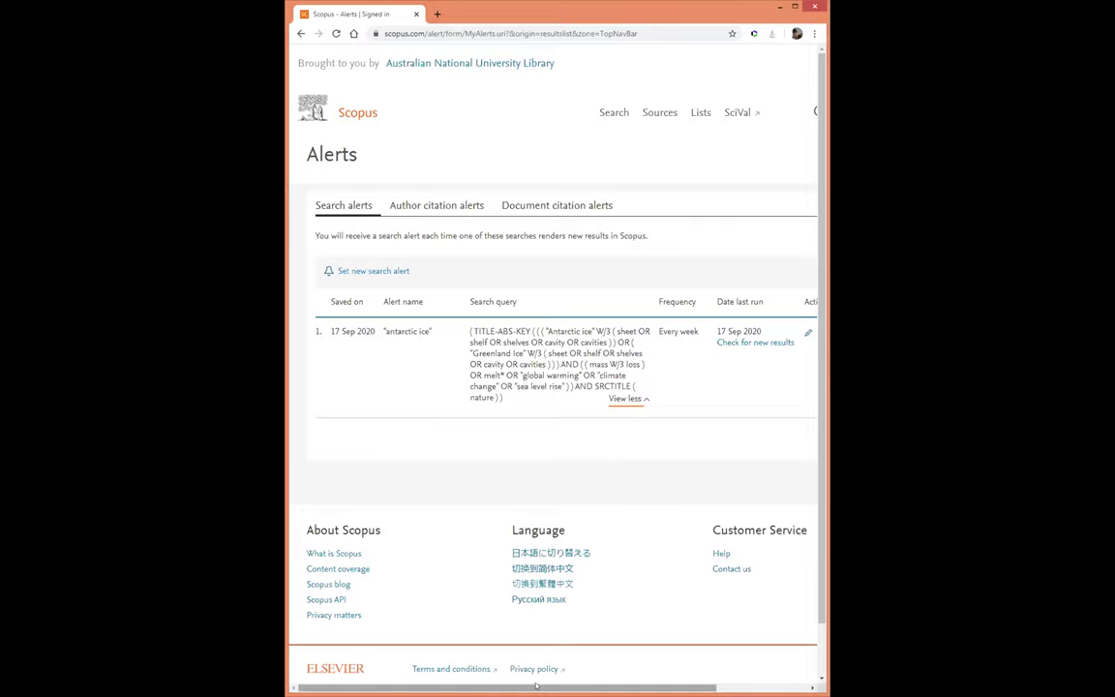
scroll(552, 368, "right", 3)
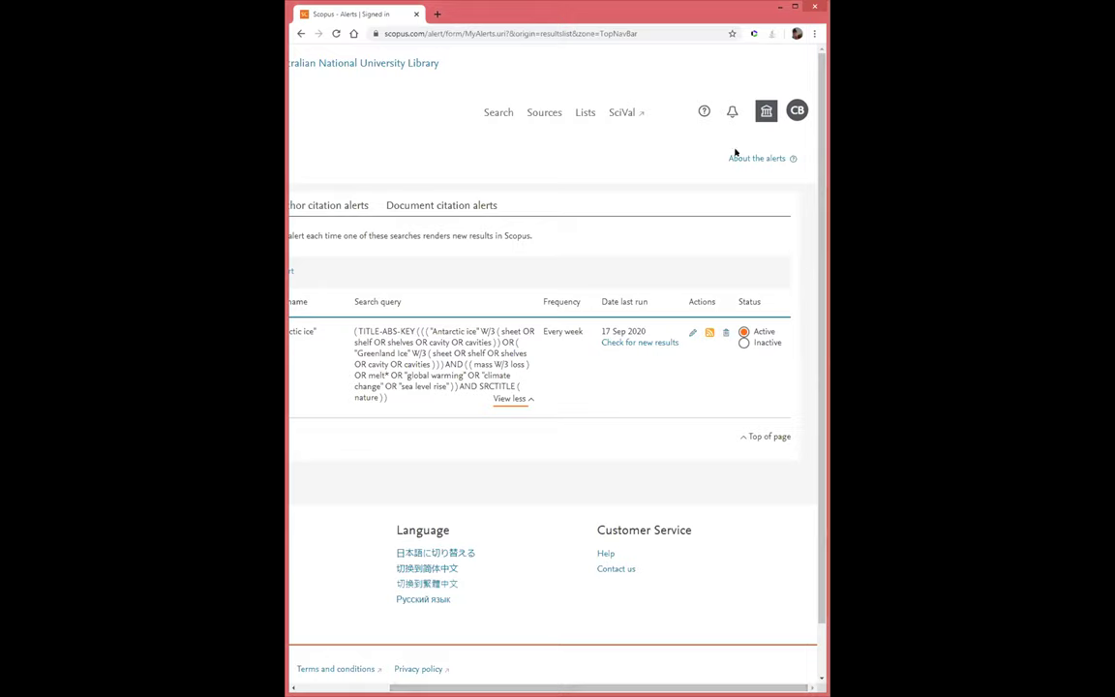
Go from the account menu to Export and reference management settings
left_click(796, 110)
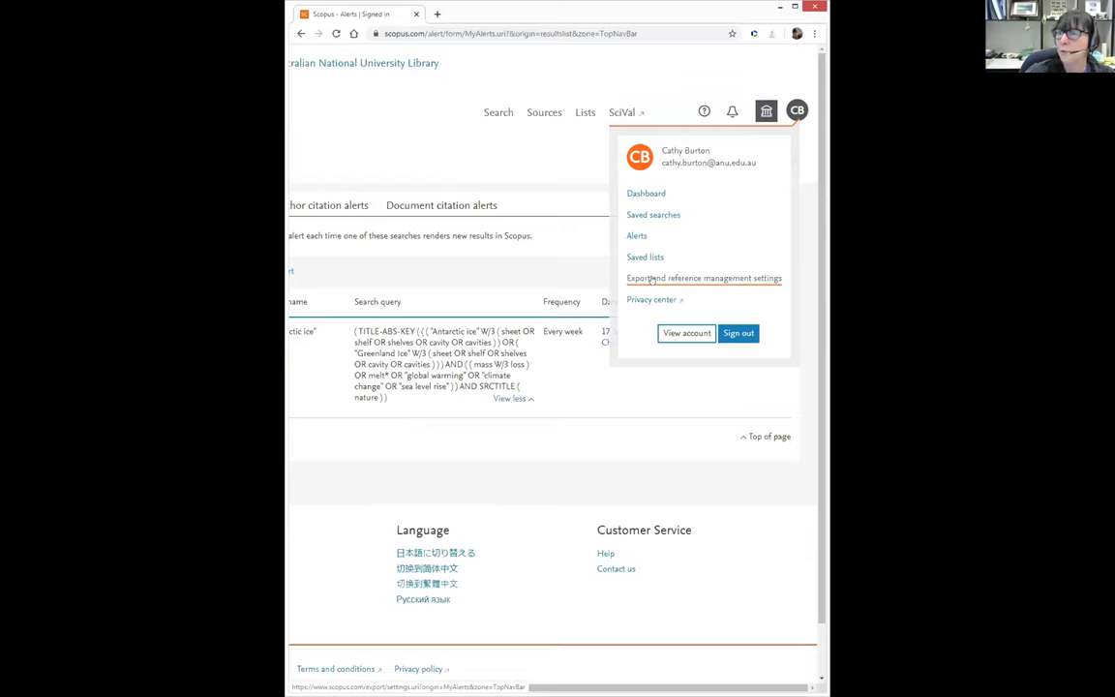
left_click(651, 280)
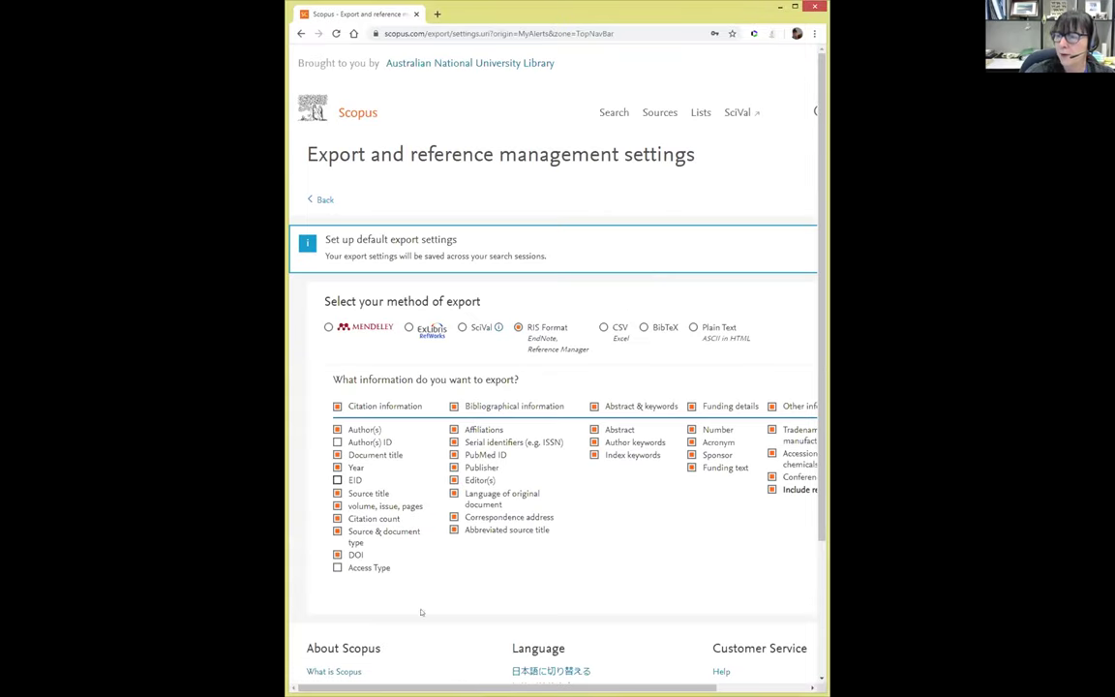
Review the export settings page showing RIS Format as the default export method
scroll(416, 542, "right", 2)
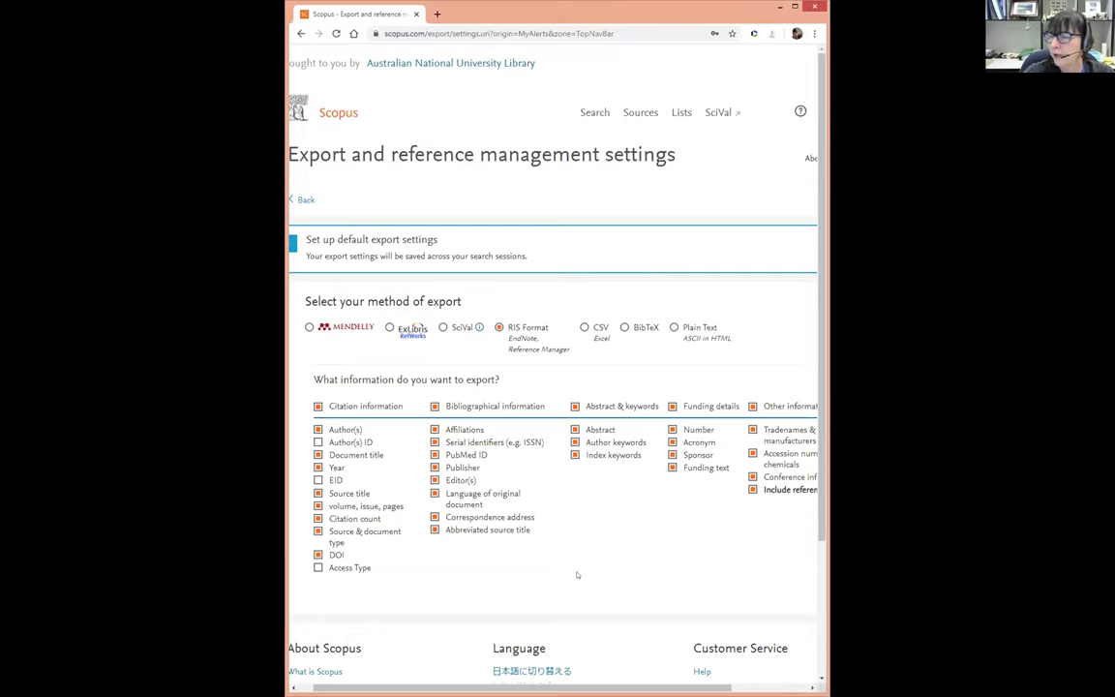
scroll(520, 617, "right", 3)
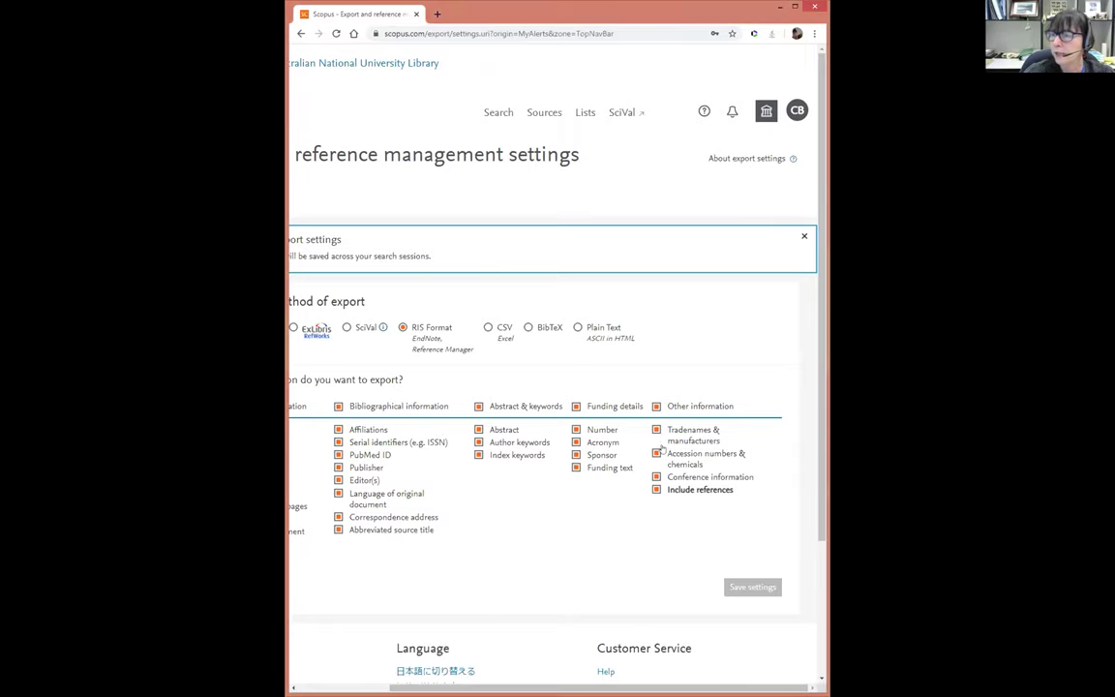
scroll(529, 676, "left", 3)
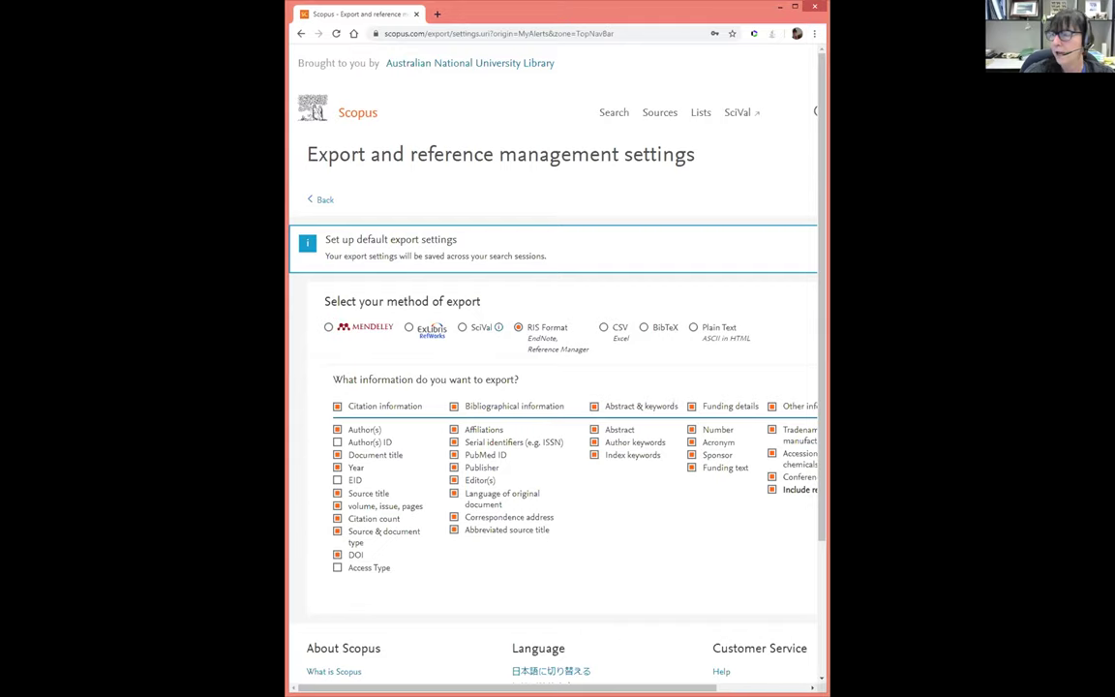
left_click_drag(667, 687, 751, 679)
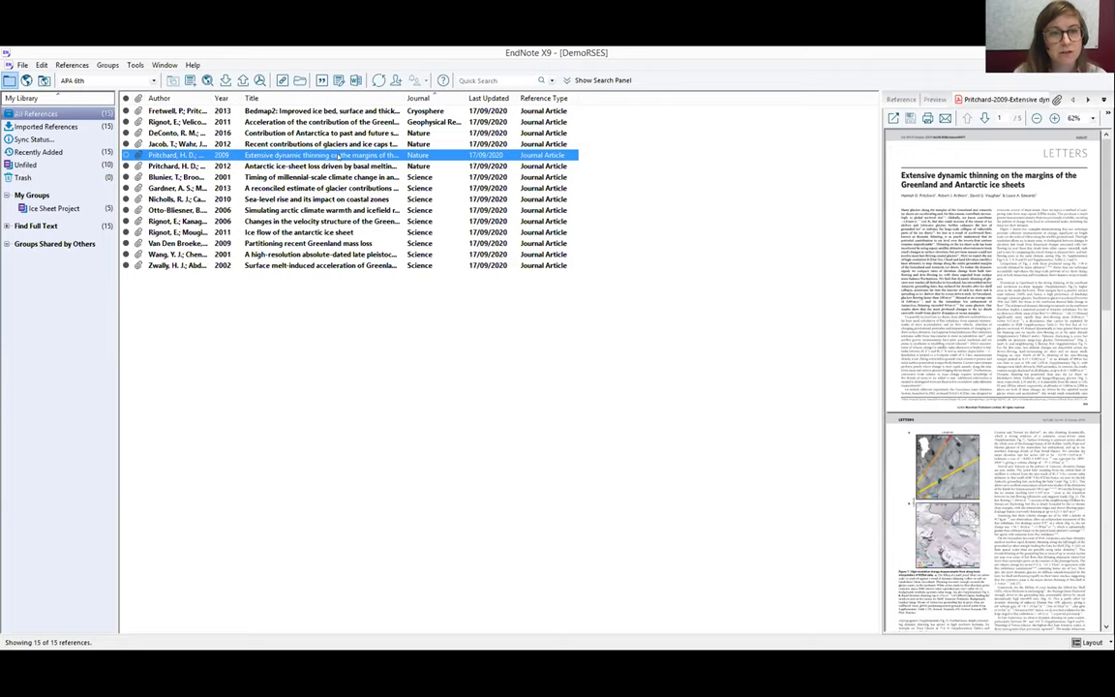
double_click(337, 155)
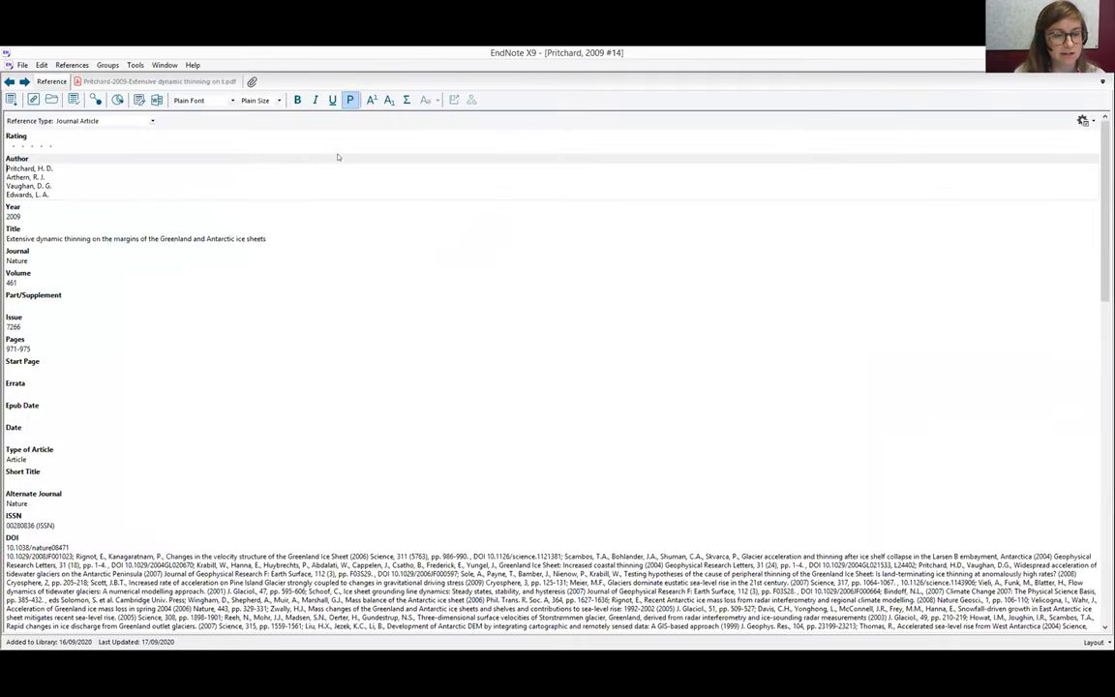
scroll(240, 352, "down", 3)
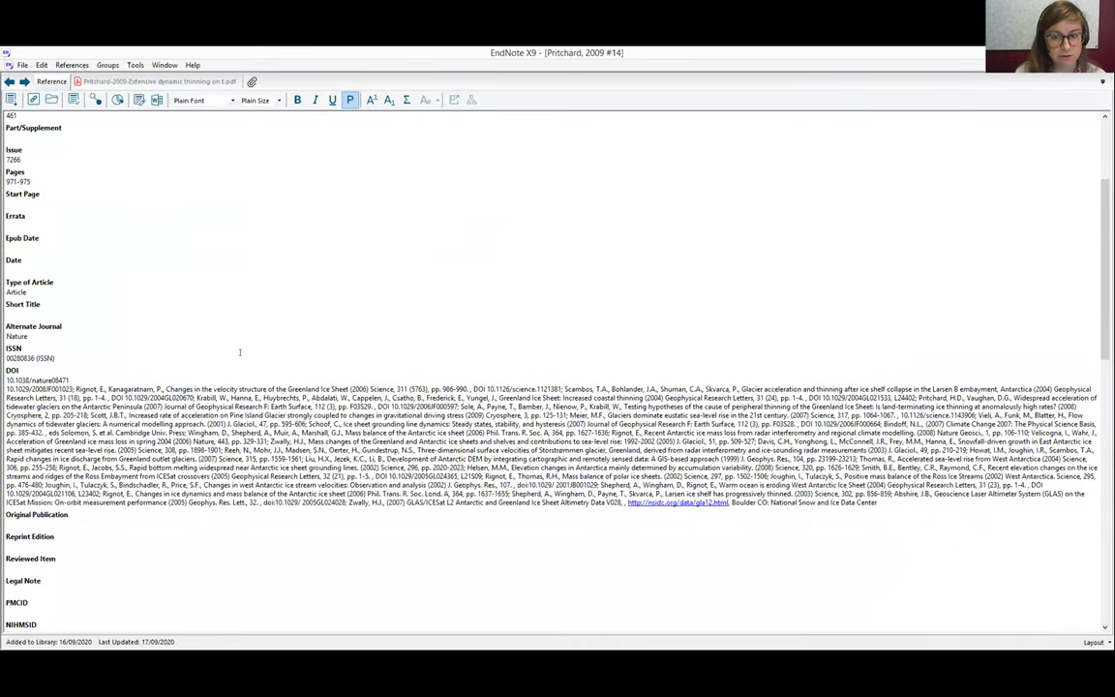
scroll(240, 352, "up", 3)
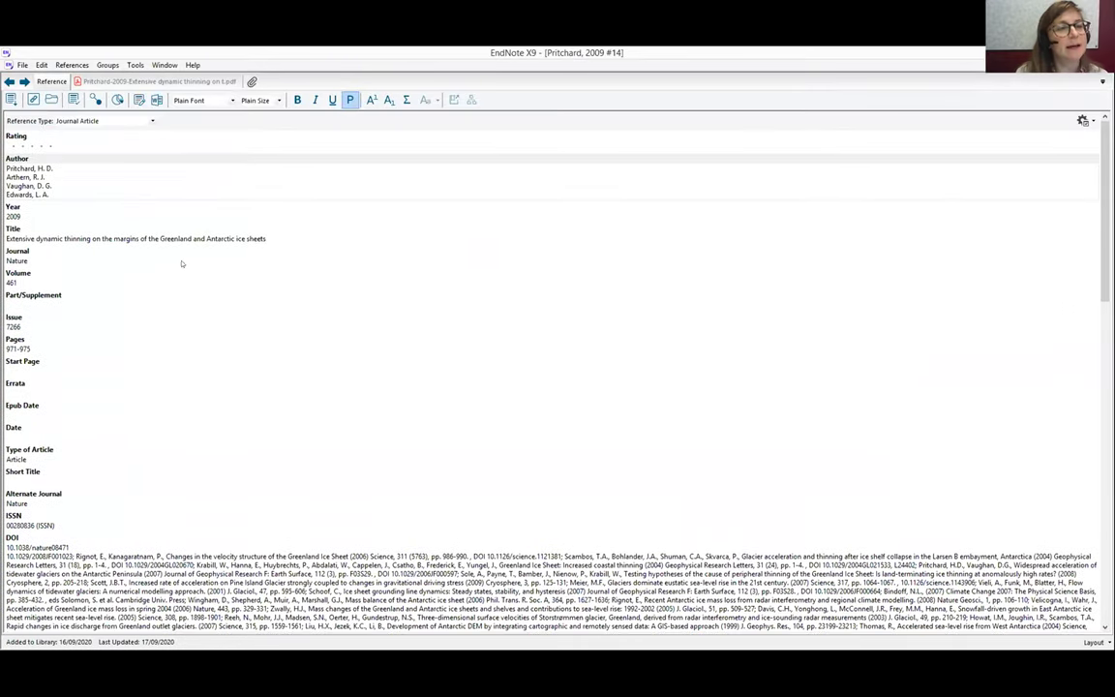
left_click(151, 122)
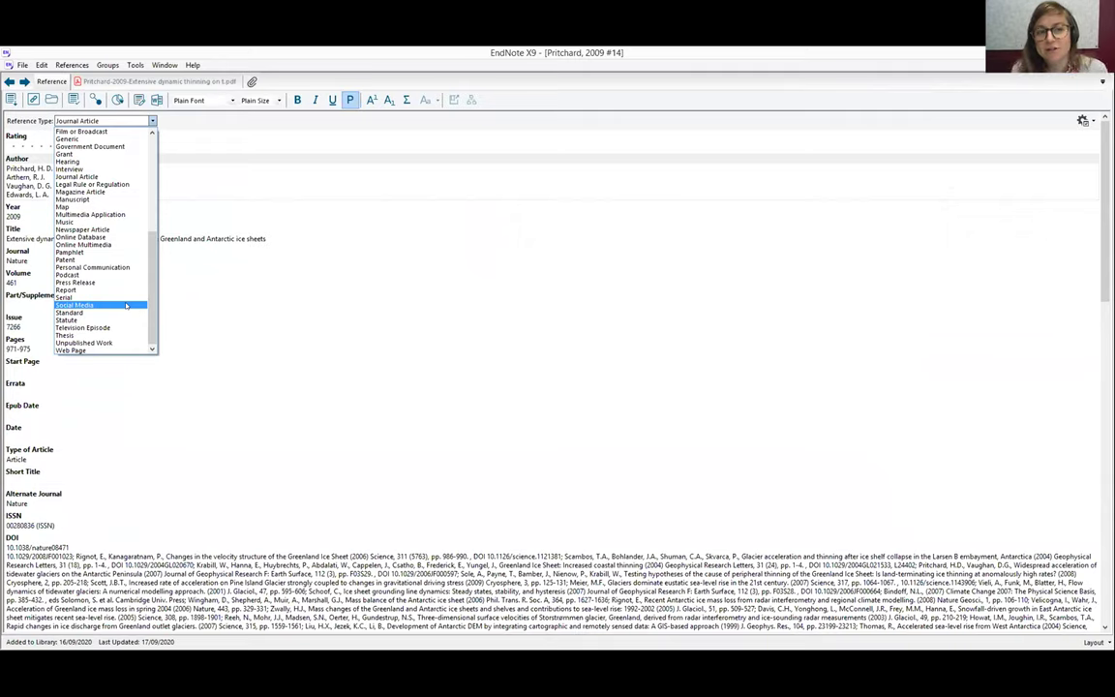
scroll(126, 306, "up", 3)
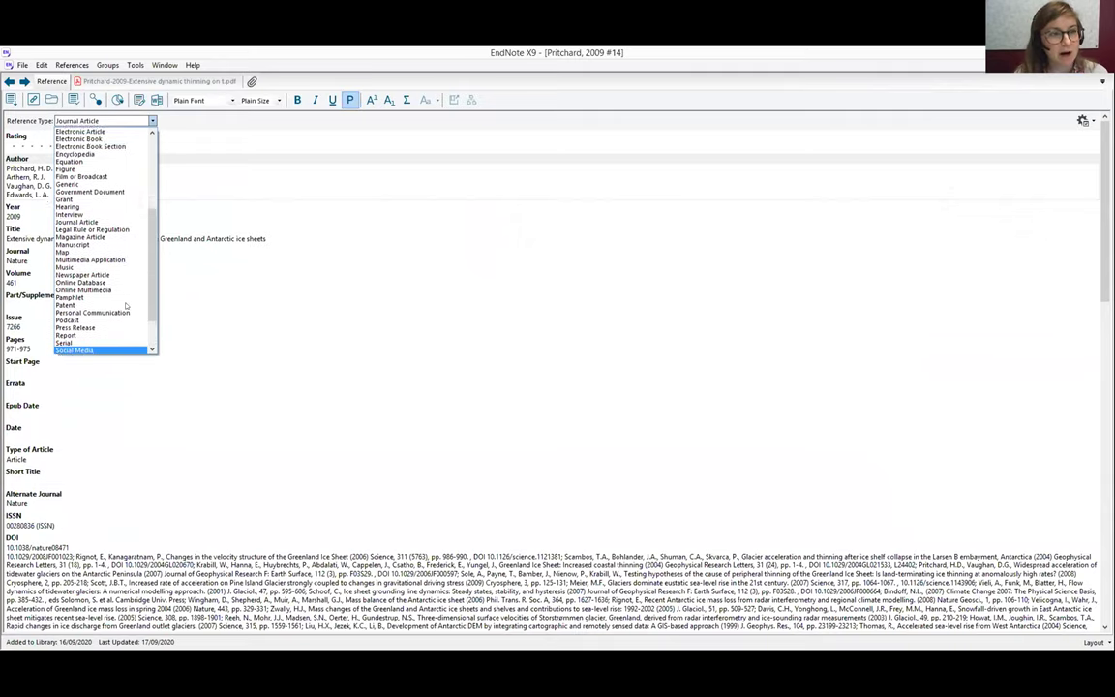
left_click(557, 162)
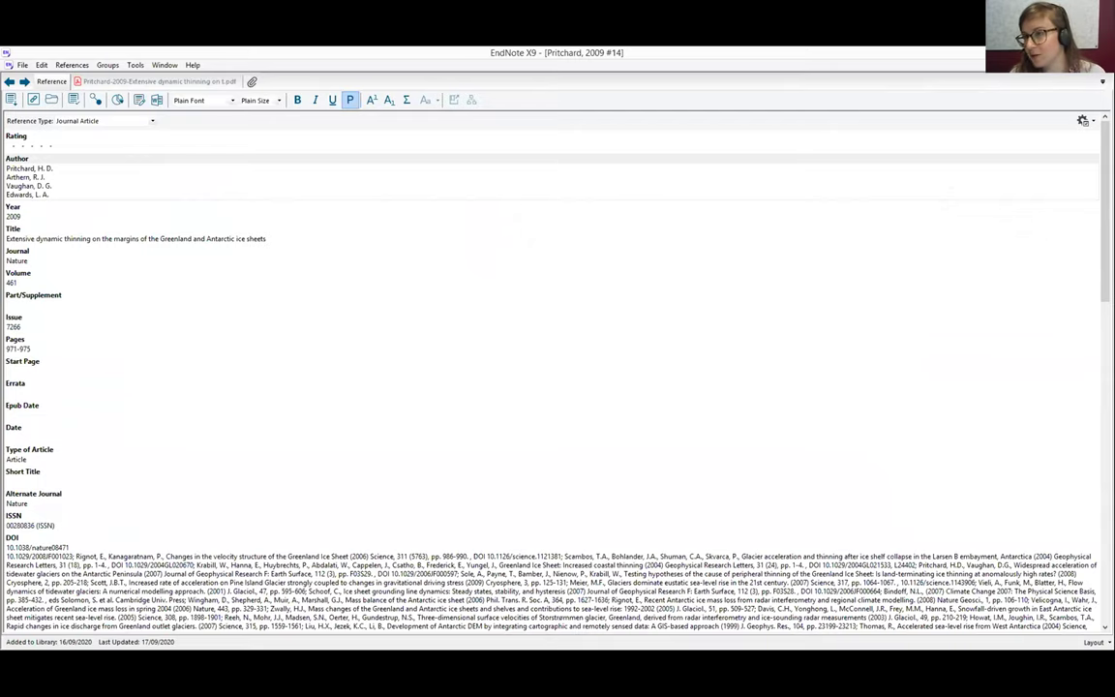
key("ctrl+w")
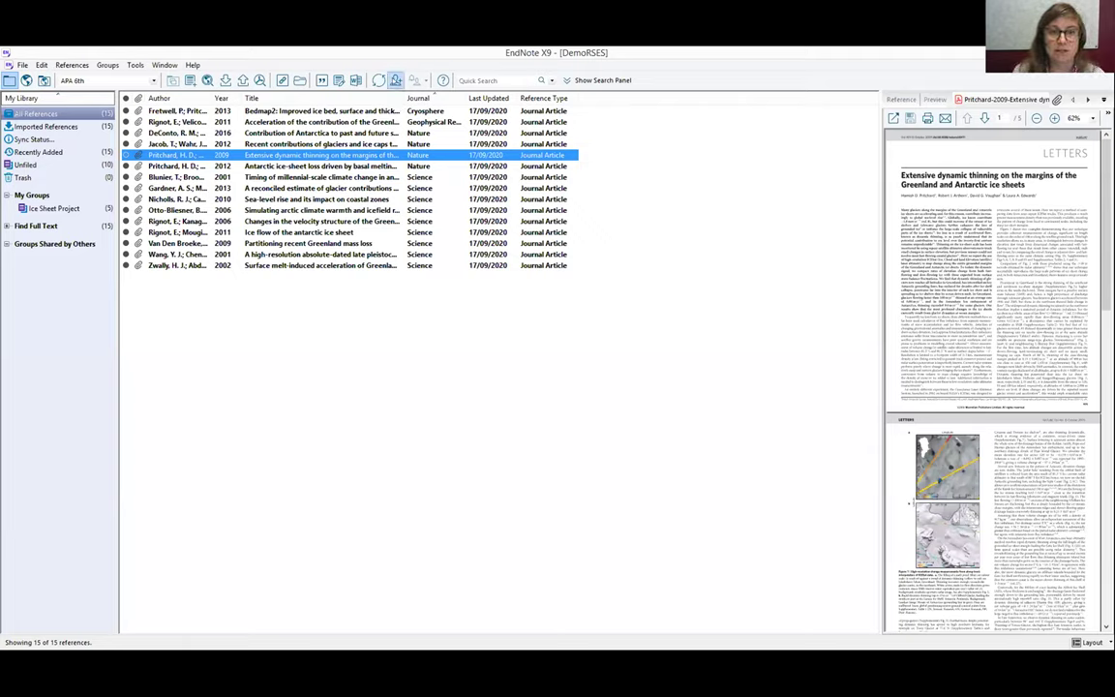
Open library sharing, check permission levels keeping Read & Write, then close the Sharing dialog
left_click(395, 81)
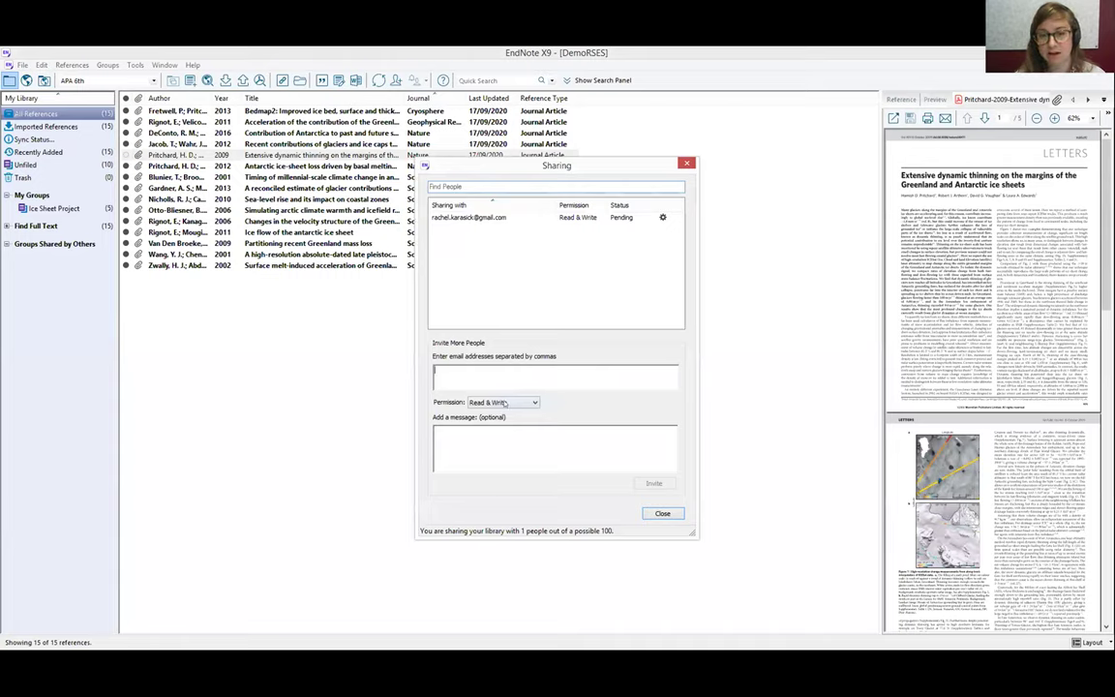
left_click(502, 401)
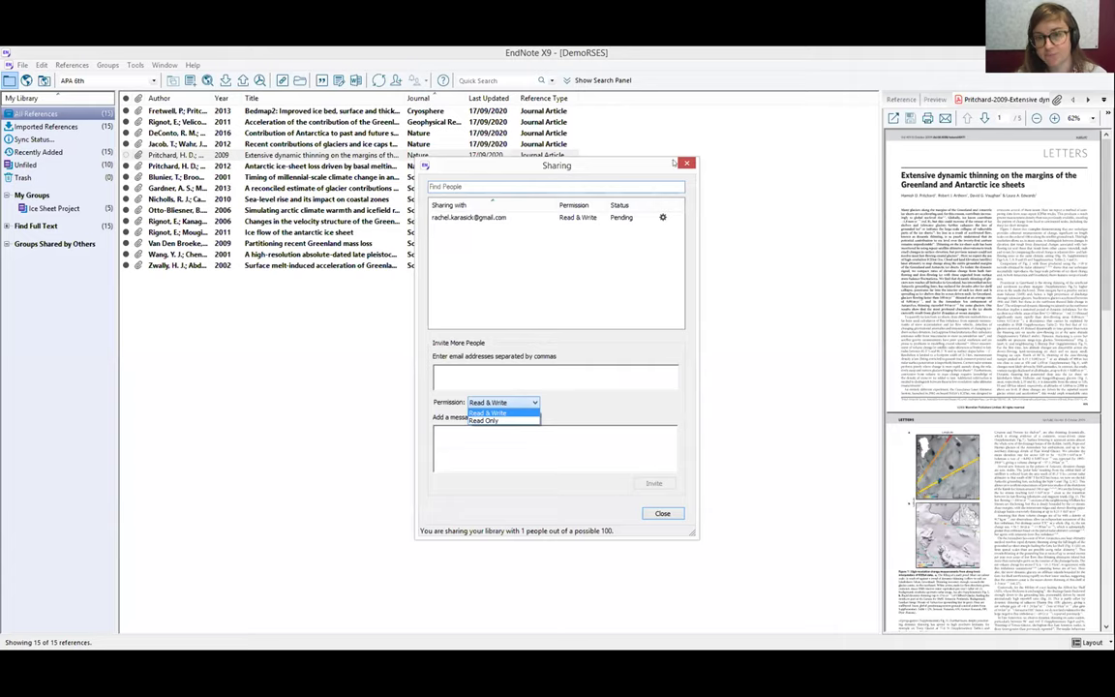
left_click(619, 251)
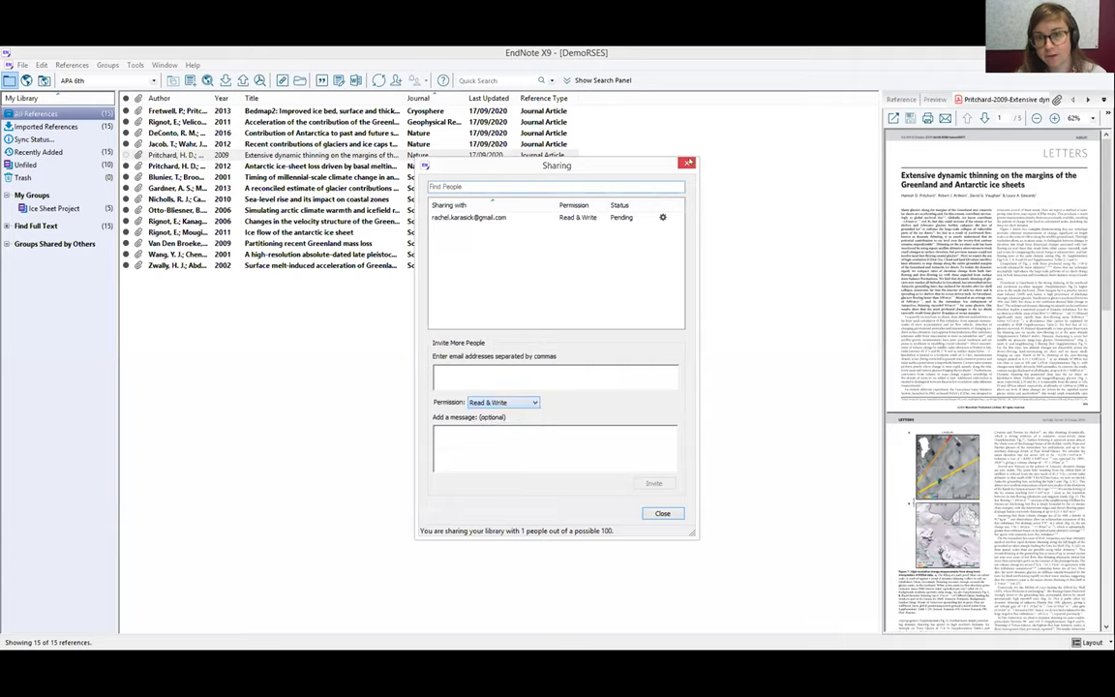
left_click(662, 513)
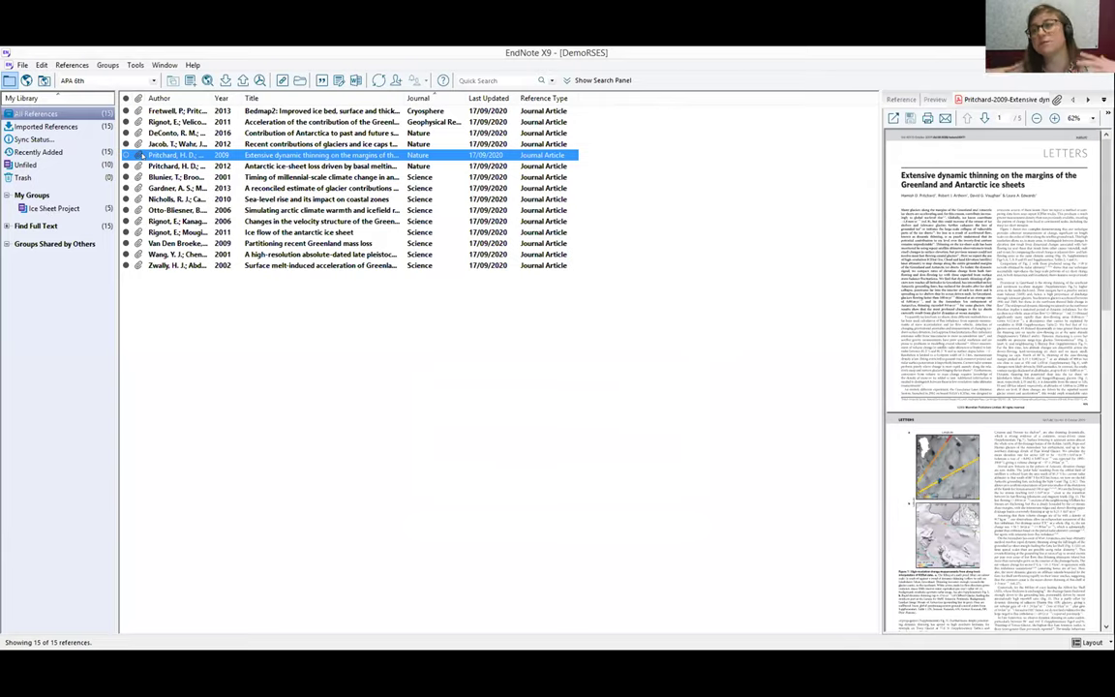
Show the Ice Sheet Project group's references and dismiss the My Groups menu
left_click(63, 209)
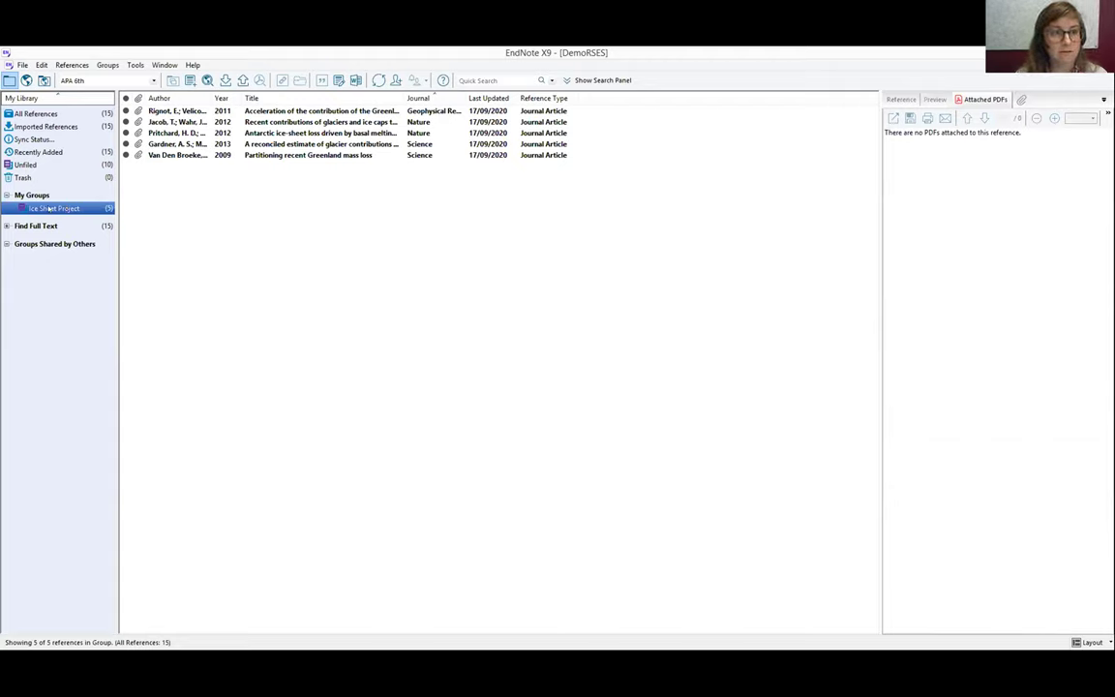
right_click(42, 195)
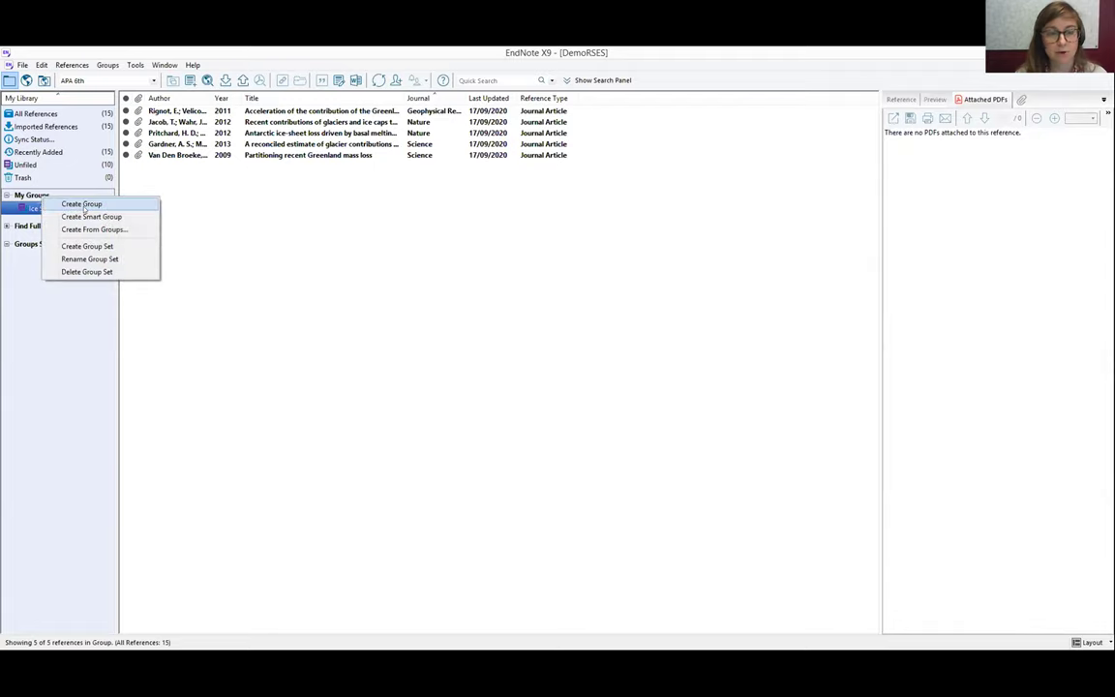
left_click(226, 248)
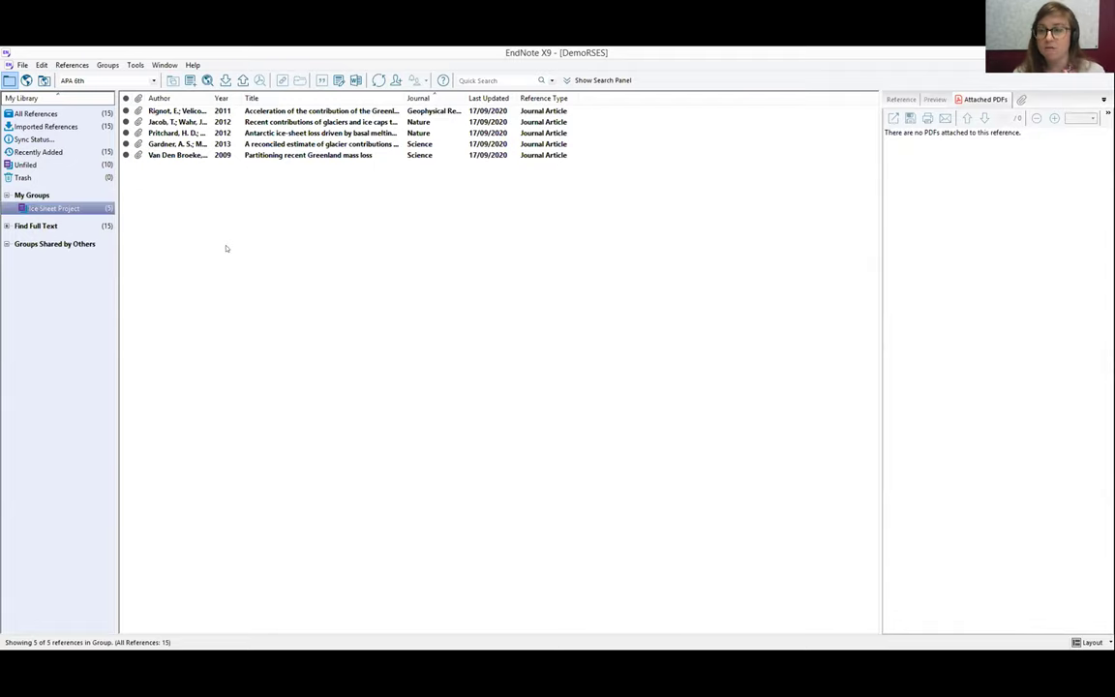
Invite a colleague by e-mail to the Ice Sheet Project group with Read & Write, then show All References
right_click(72, 210)
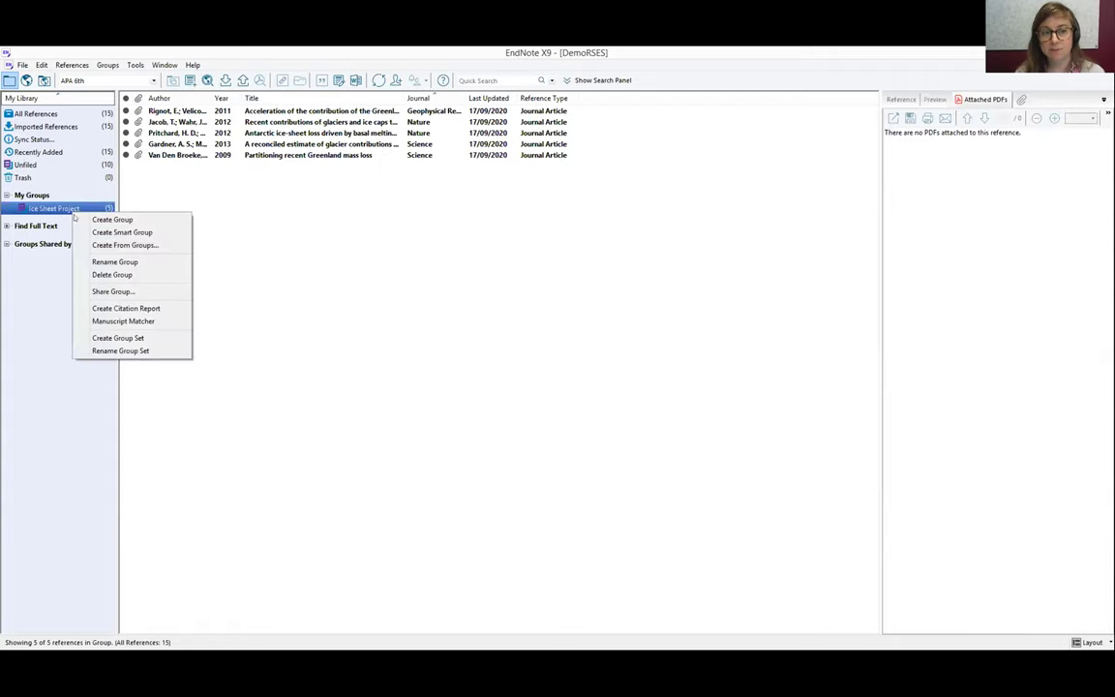
left_click(106, 288)
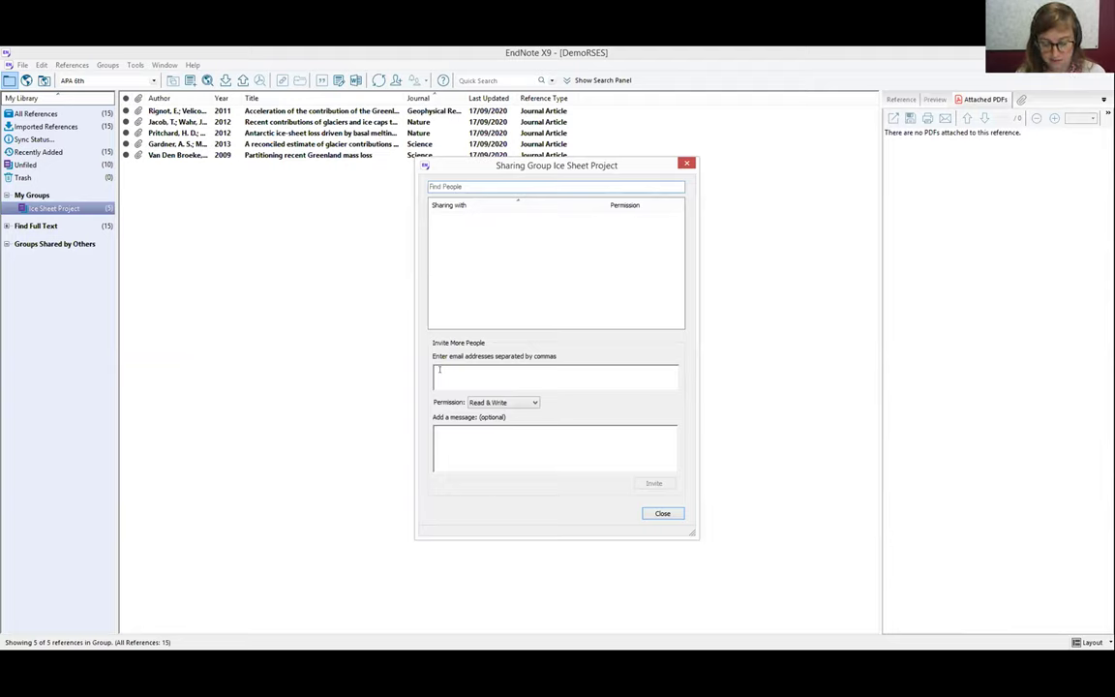
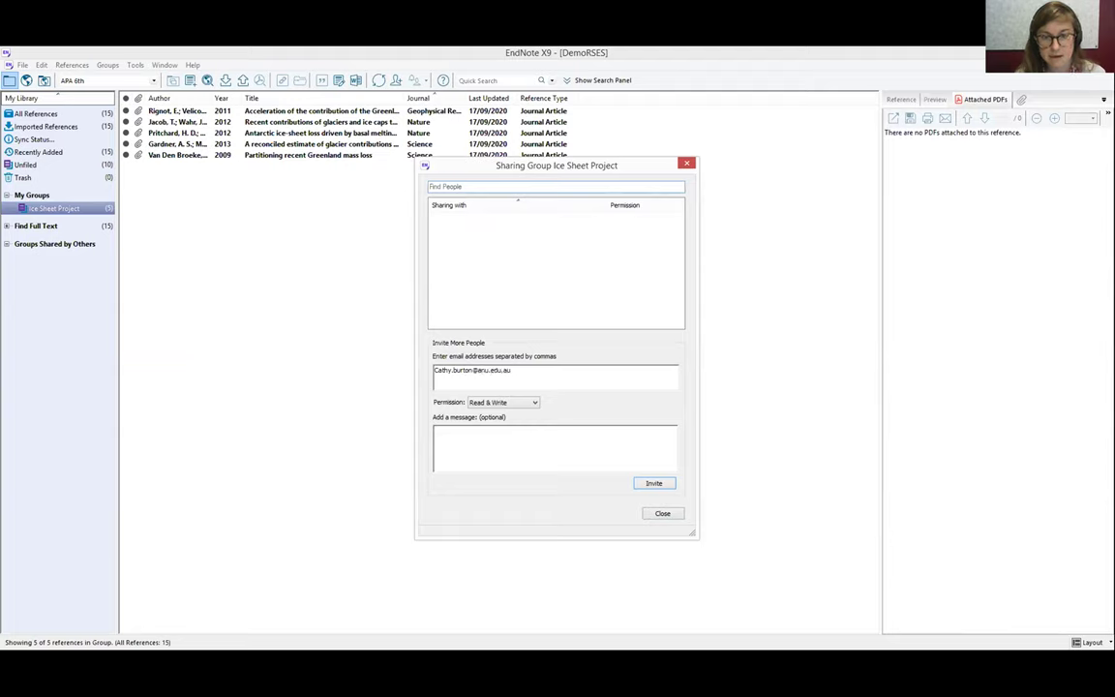
left_click(512, 402)
left_click(515, 404)
left_click(660, 483)
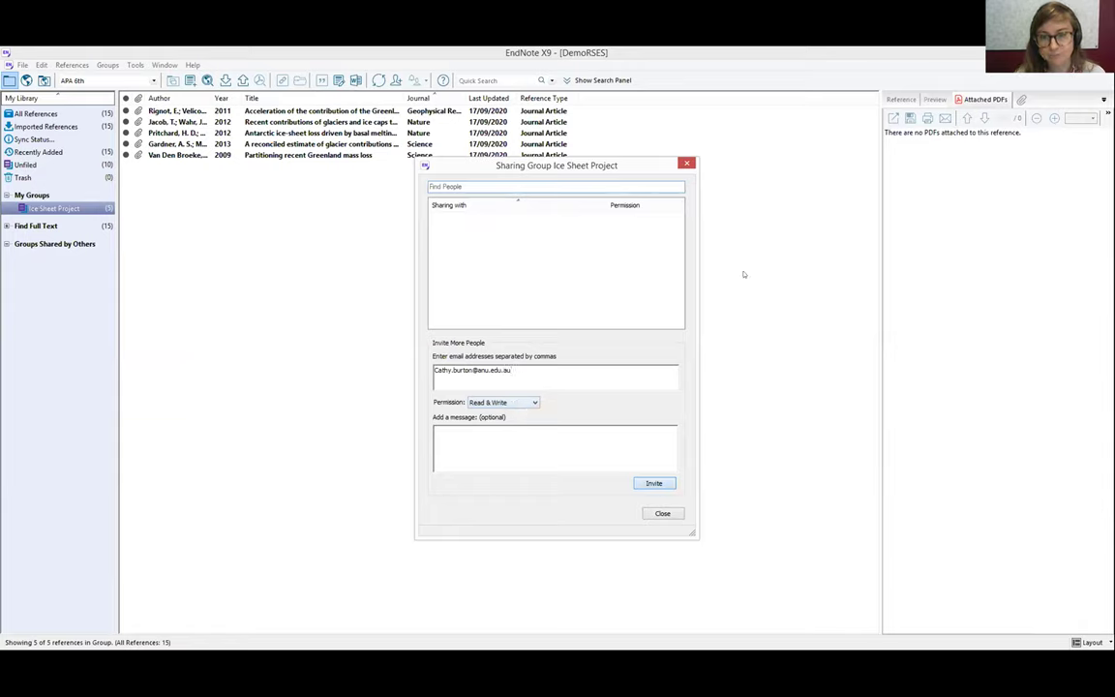
left_click(661, 514)
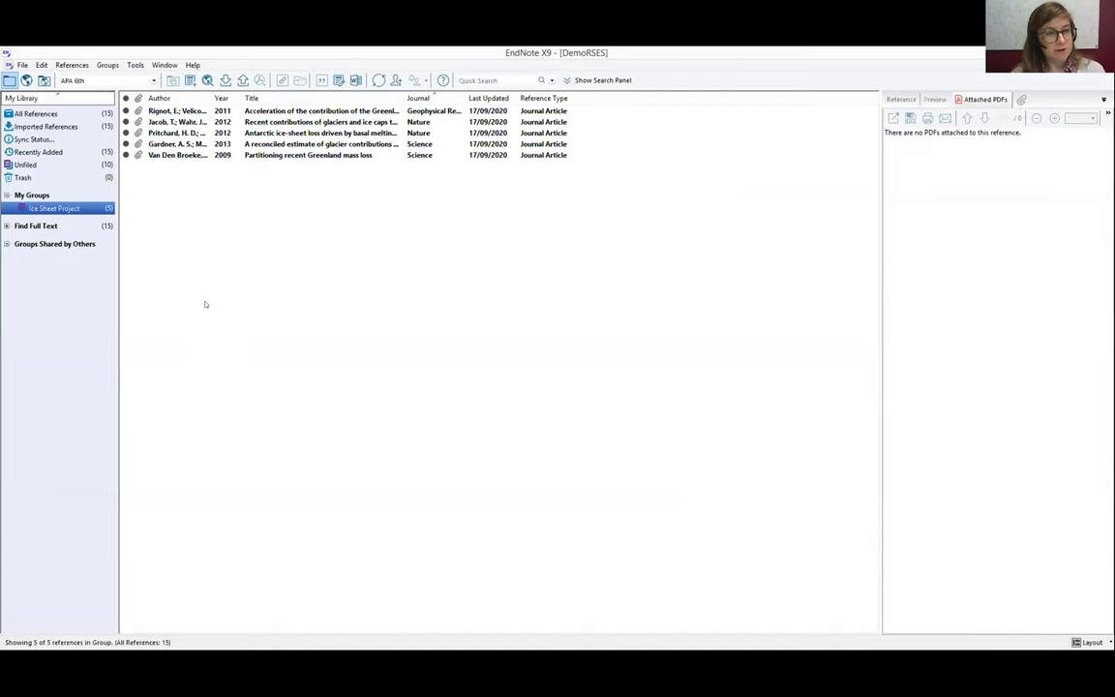
left_click(45, 114)
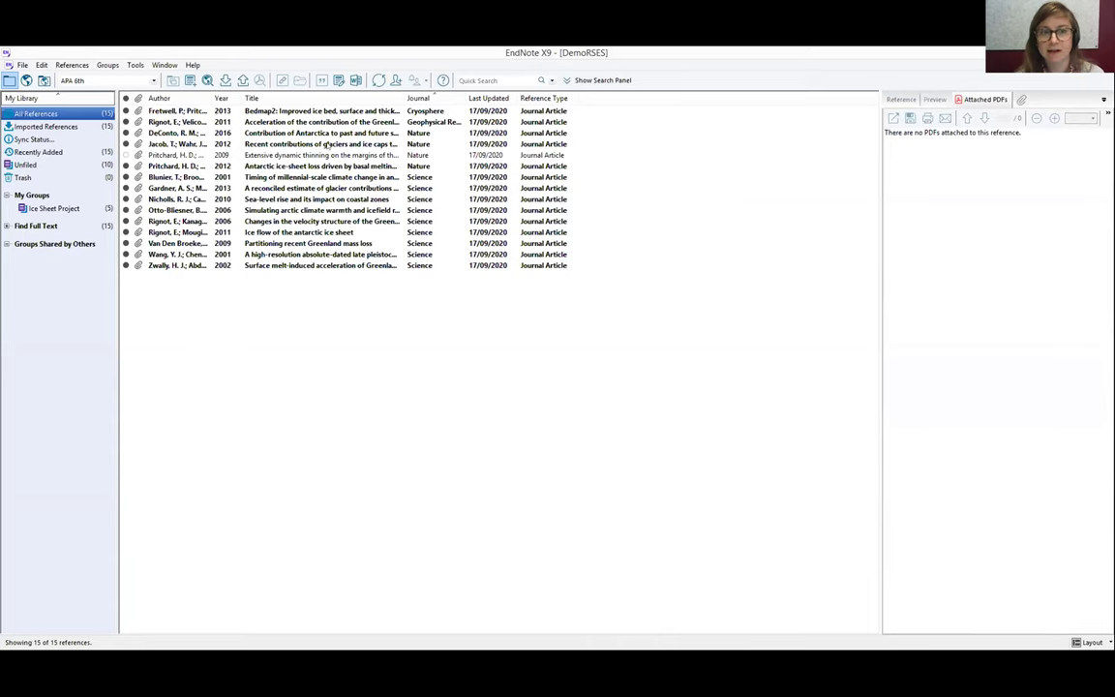
Select the Jacob 2012 reference, then preview the Gardner 2013 reference's PDF
left_click(306, 144)
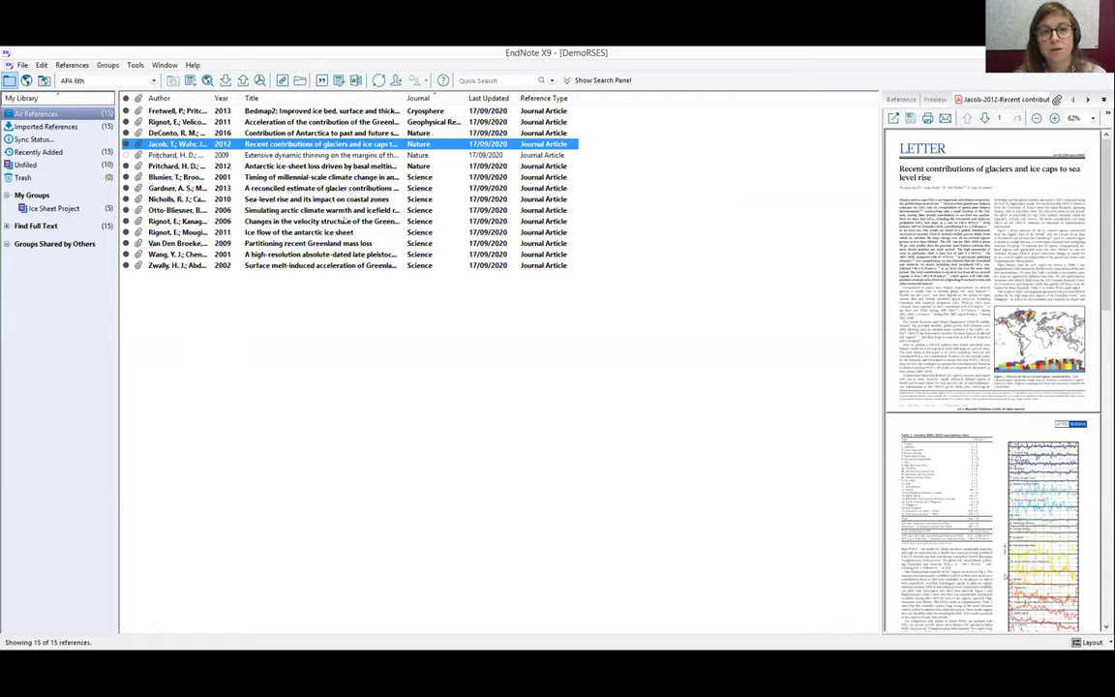
left_click(290, 189)
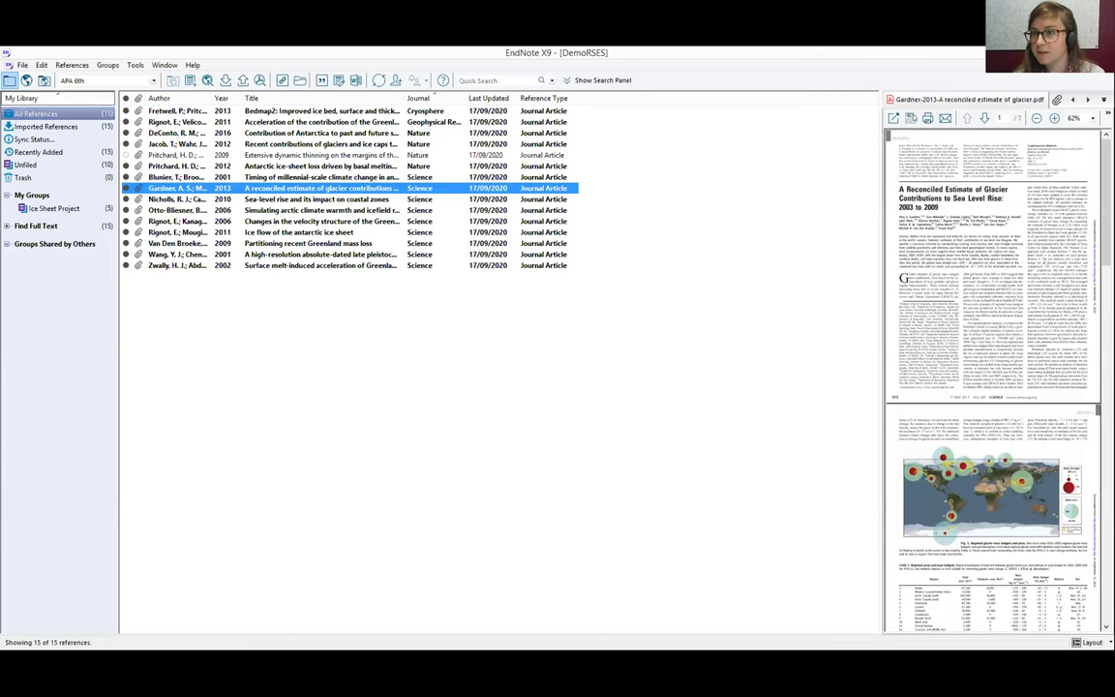
Open the Gardner PDF full-window and highlight the passage from 'To investigate' to 'ICESat'
left_click(894, 117)
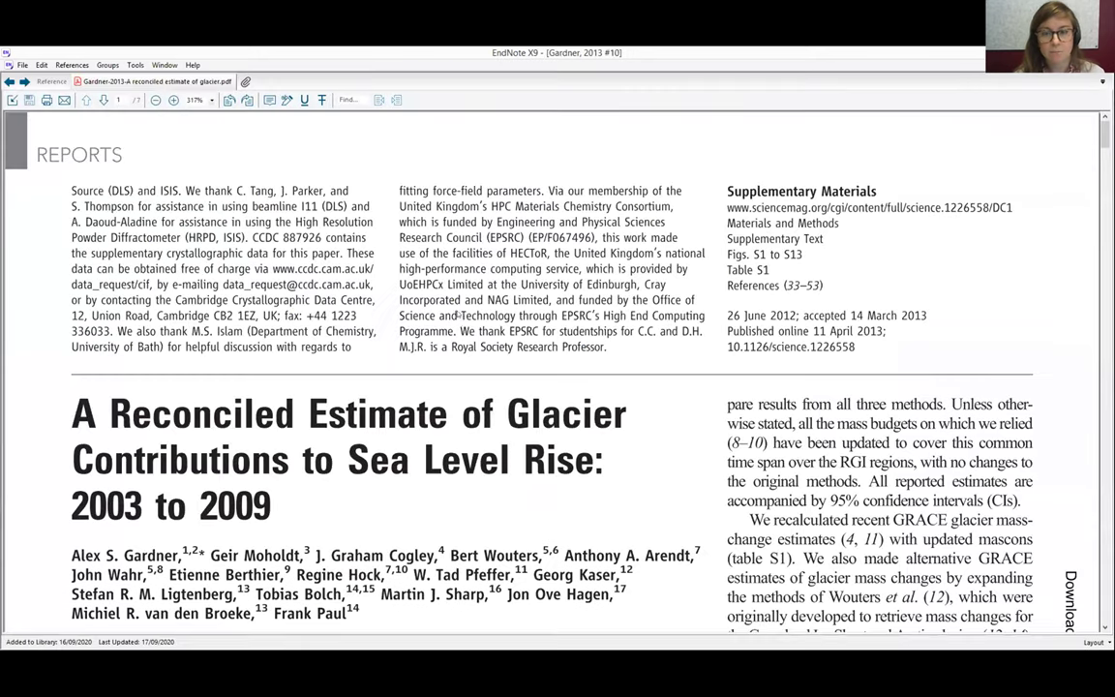
scroll(458, 313, "down", 4)
scroll(458, 314, "down", 4)
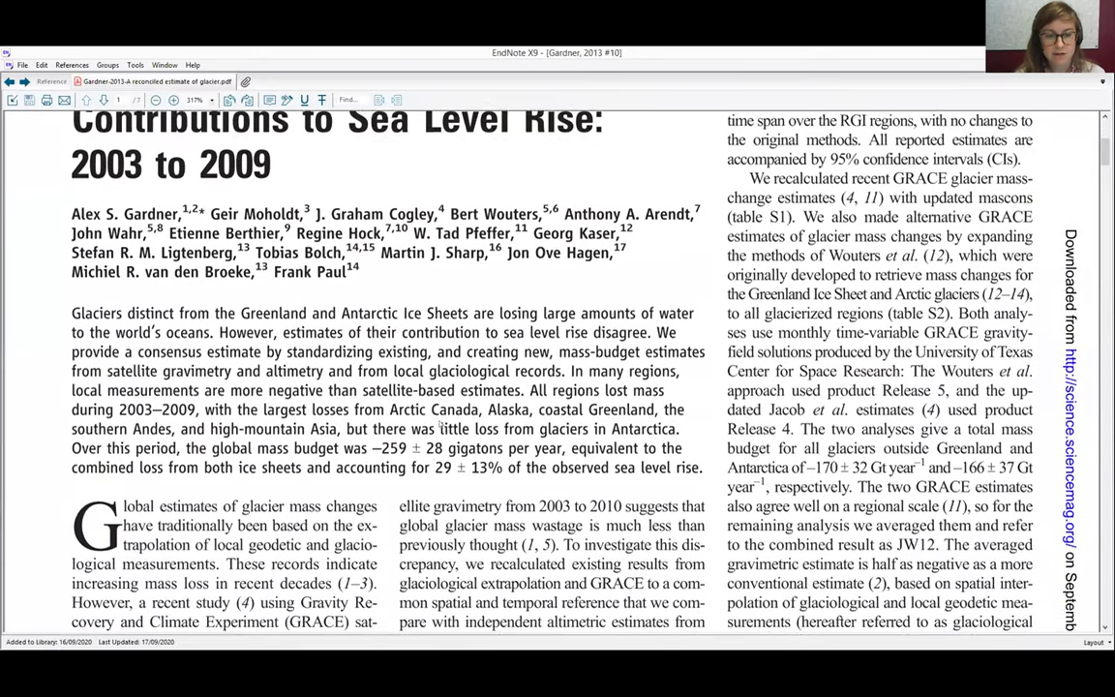
scroll(402, 439, "down", 1)
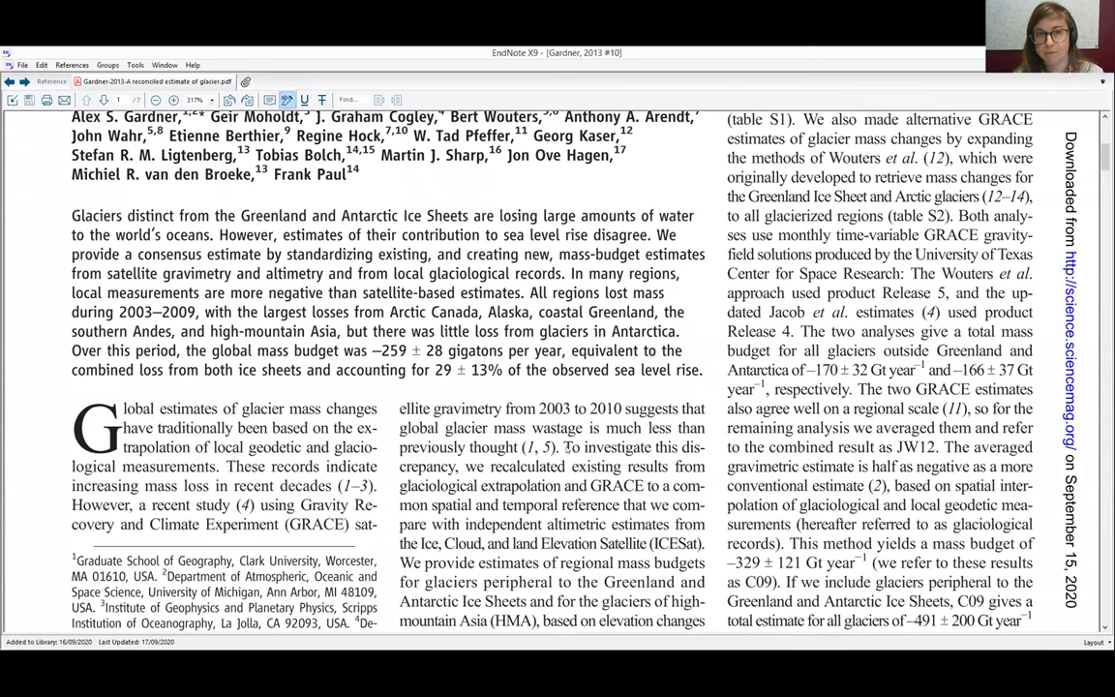
left_click_drag(567, 447, 703, 547)
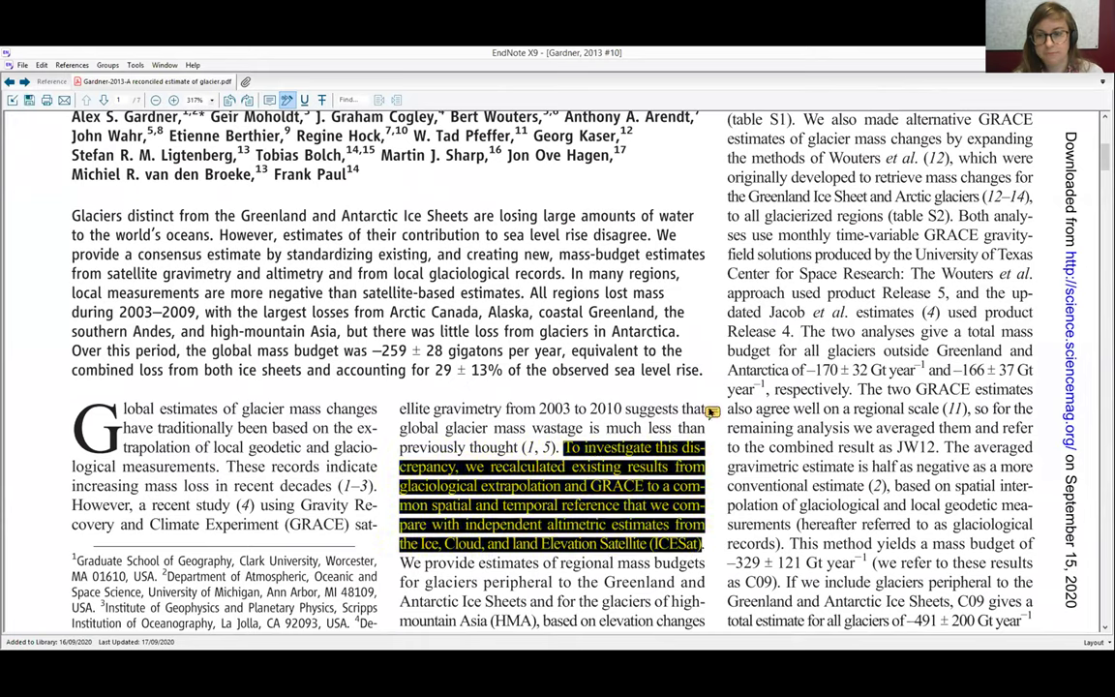
left_click(712, 411)
Add a two-line 'Section 3' / 'ICES' sticky note beside the passage and close the PDF
left_click(711, 411)
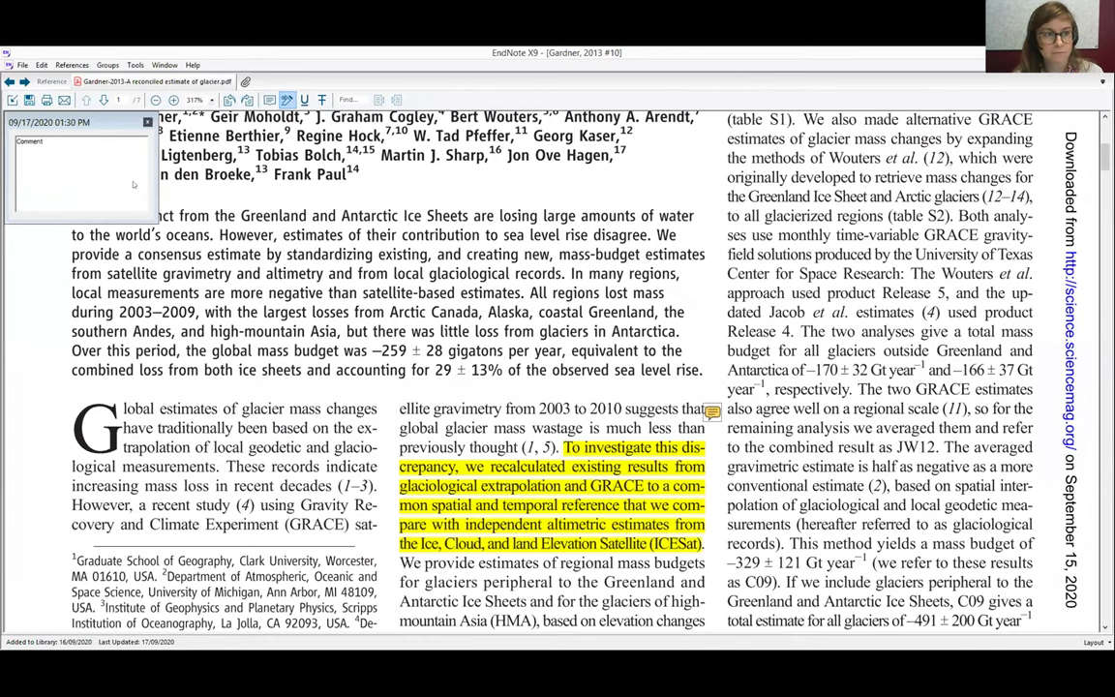
type("Sec")
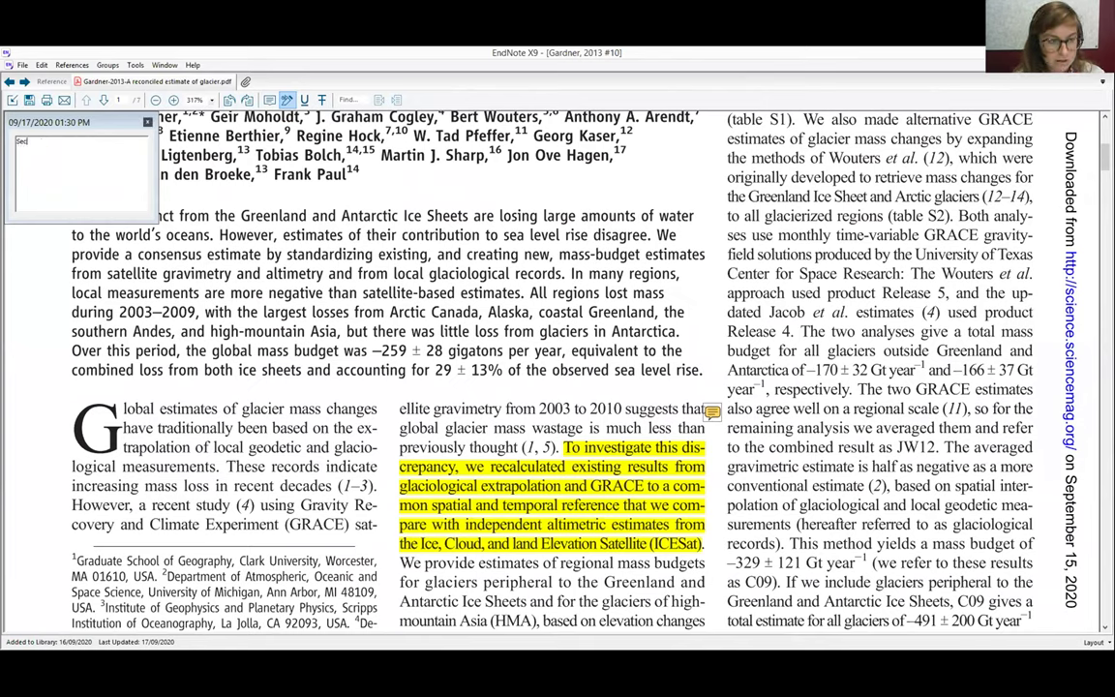
type("tion 3")
key("Return")
type("ICES")
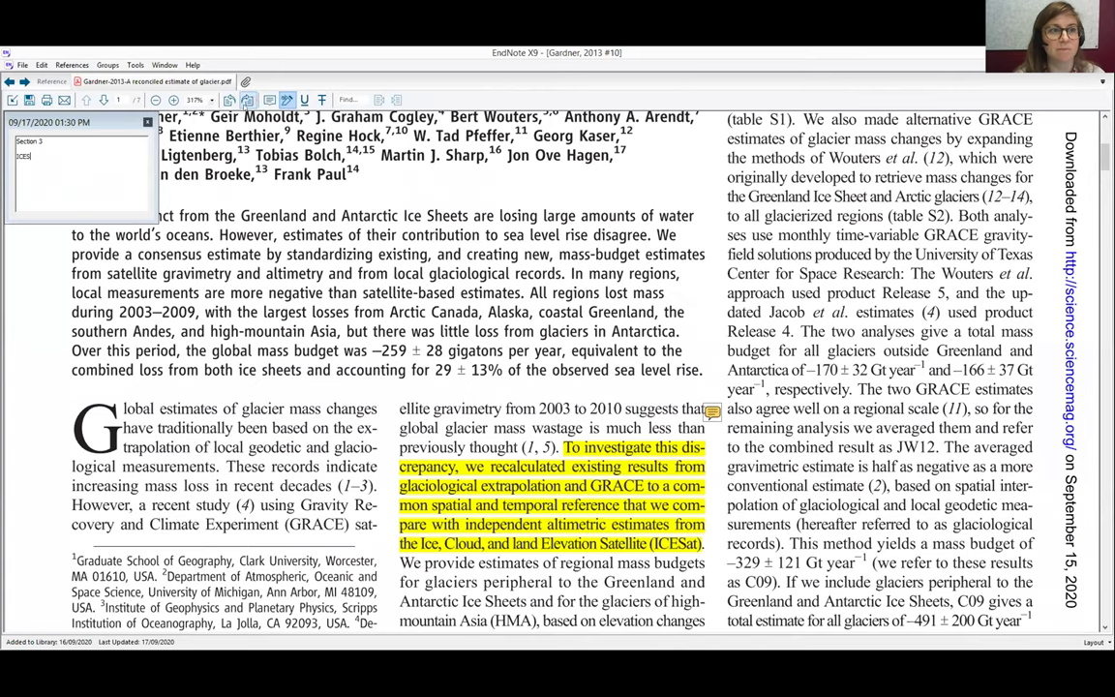
left_click(146, 123)
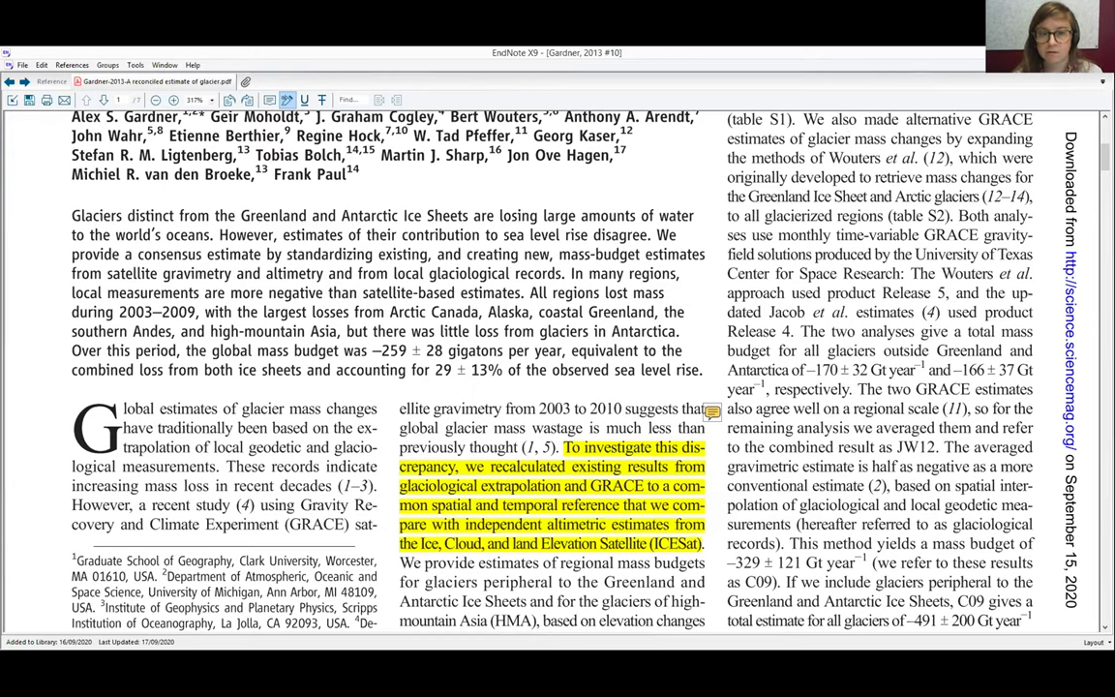
key("ctrl+w")
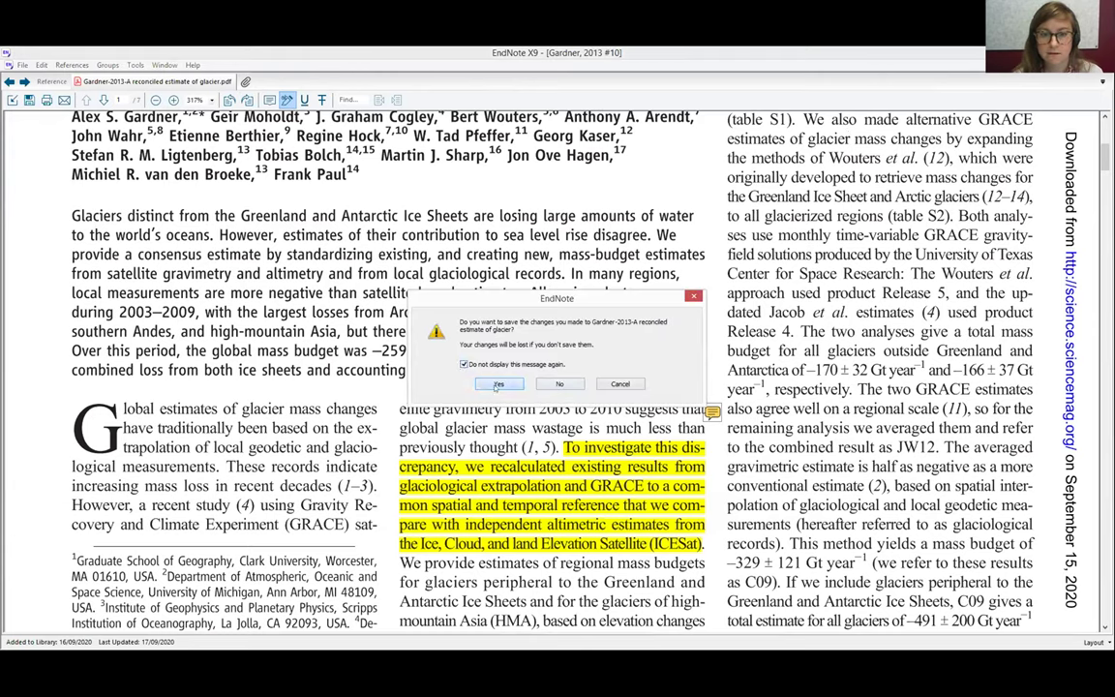
Save the Gardner PDF annotations and preview the Rignot 2011 'Ice flow of the antarctic ice sheet' PDF
left_click(498, 384)
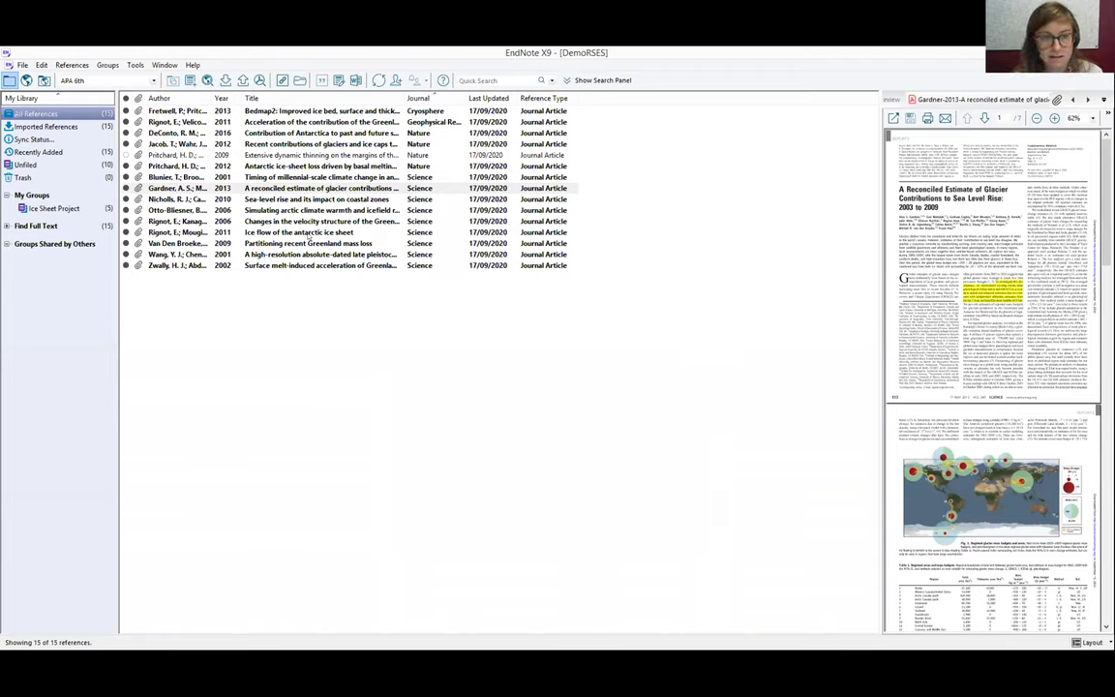
left_click(308, 235)
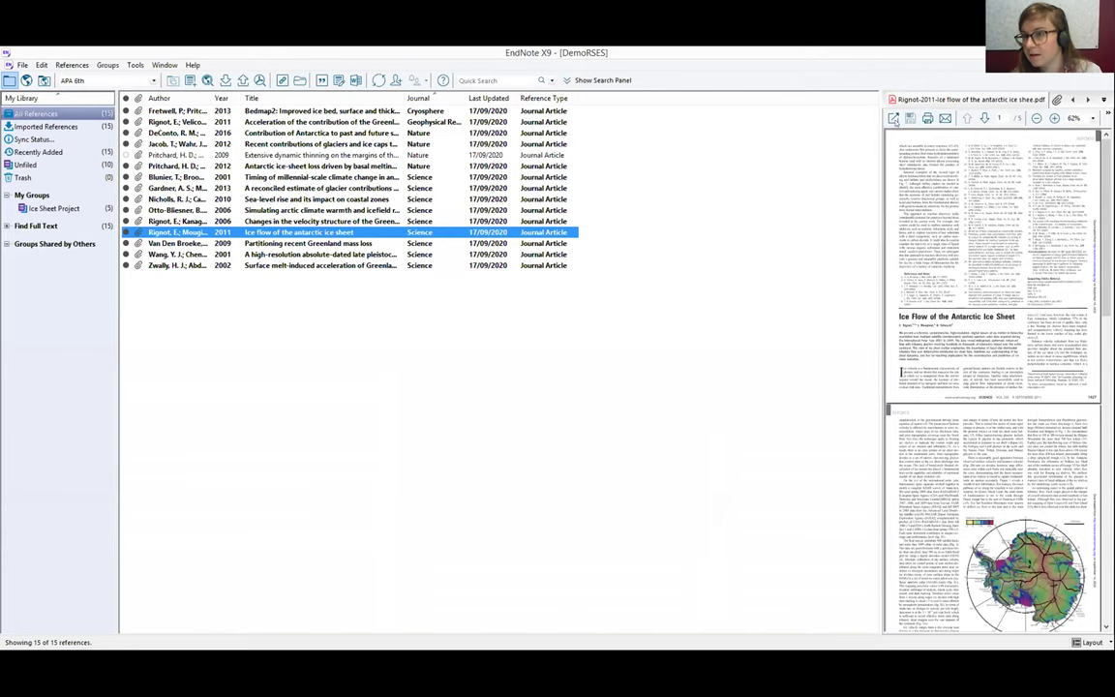
Open the Rignot 2011 PDF full size and highlight the satellite radar interferometry passage
left_click(893, 118)
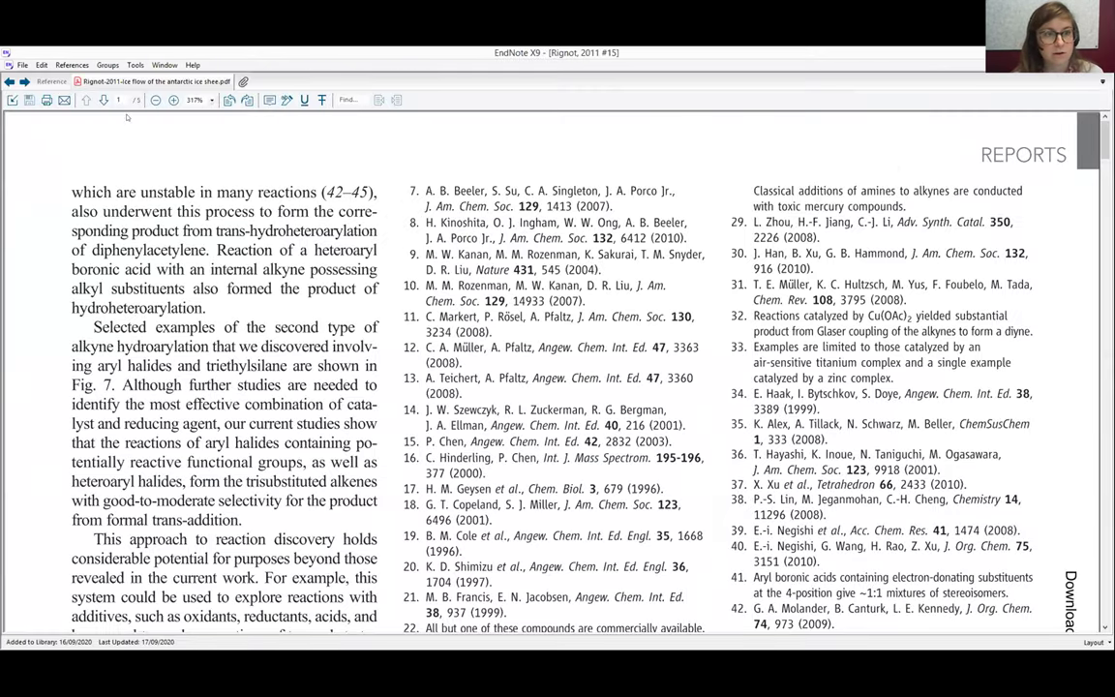
scroll(127, 178, "down", 6)
scroll(532, 338, "down", 12)
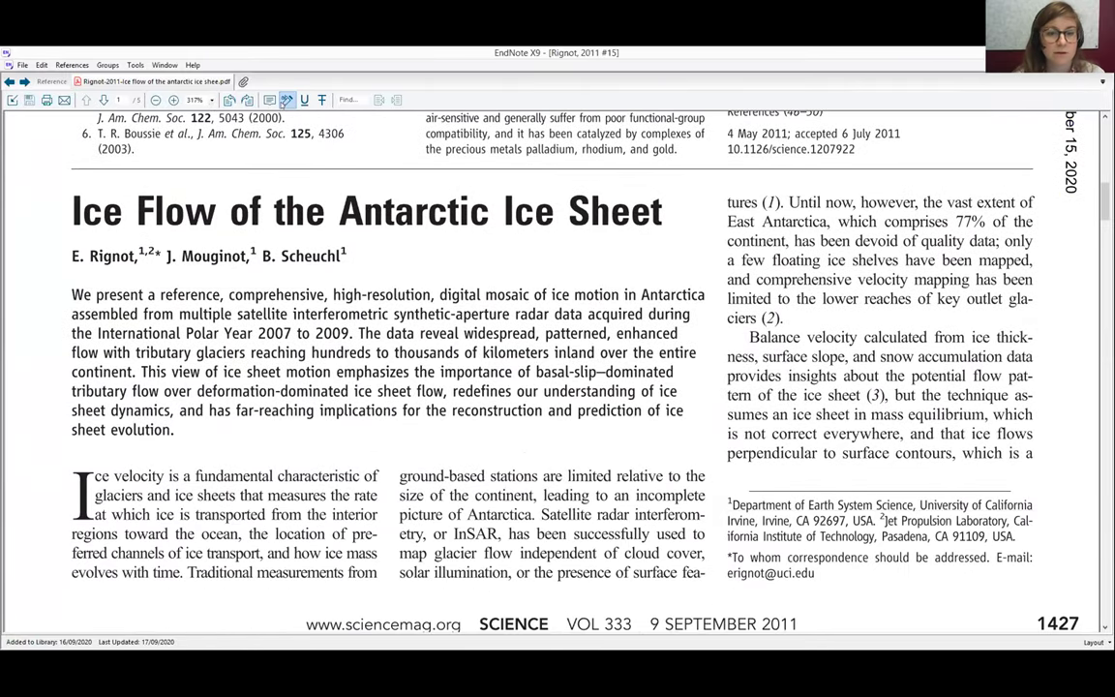
left_click(286, 100)
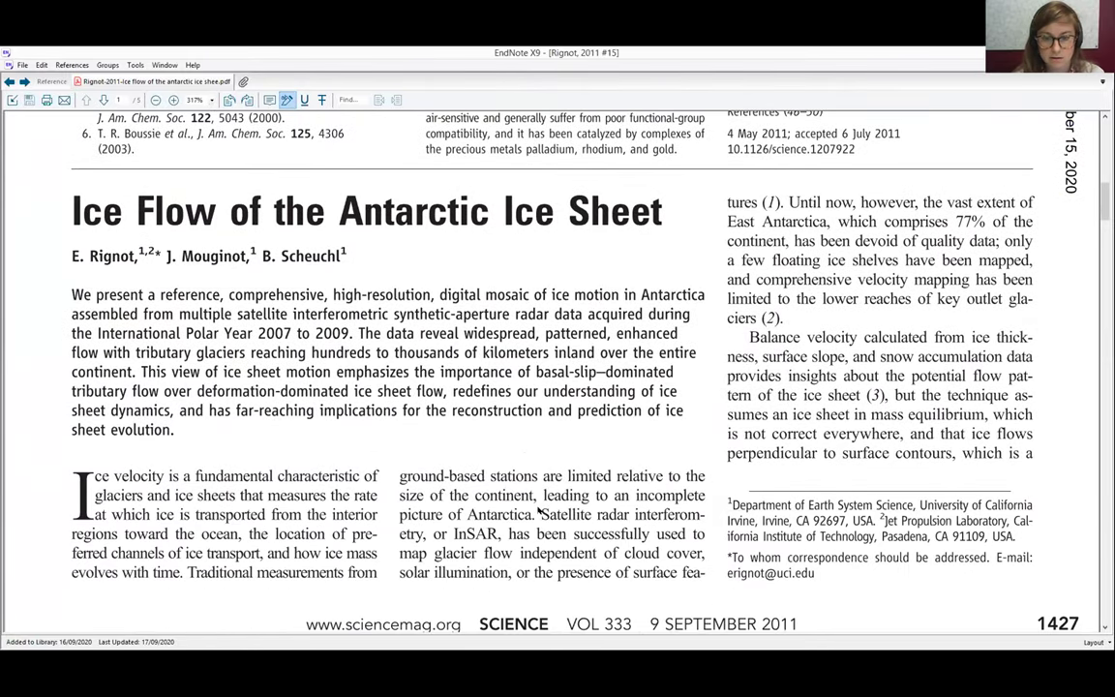
mouse_move(539, 514)
left_mouse_down()
mouse_move(579, 535)
mouse_move(609, 572)
left_mouse_up()
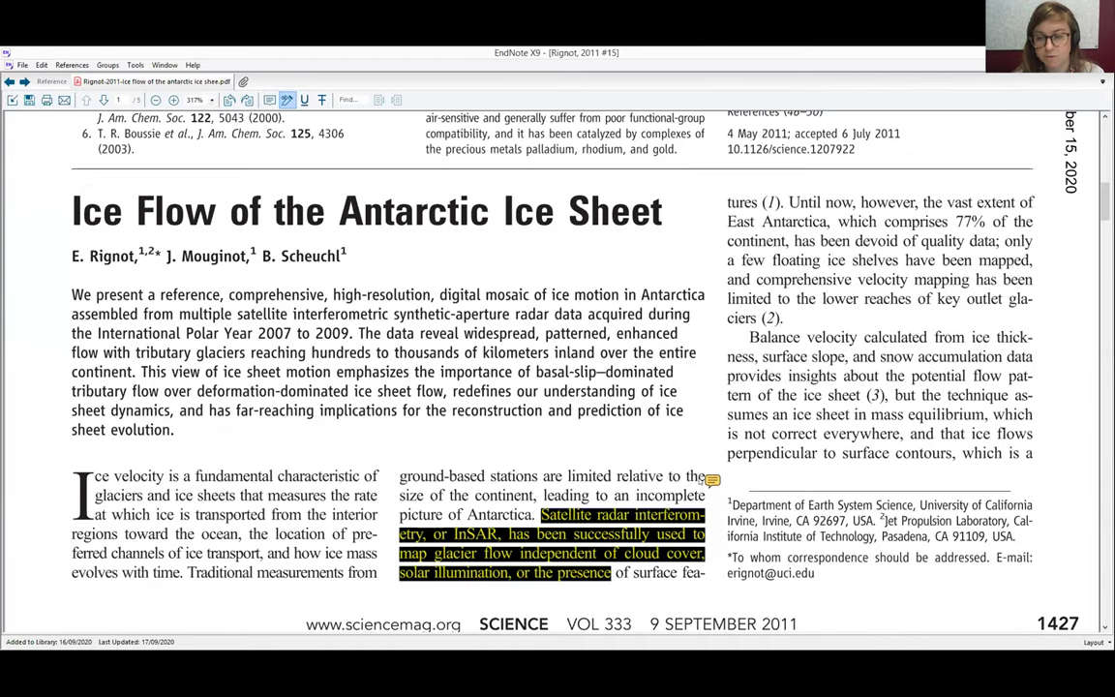
Attach a 'Section 3' comment to the highlight and close the PDF
left_click(710, 478)
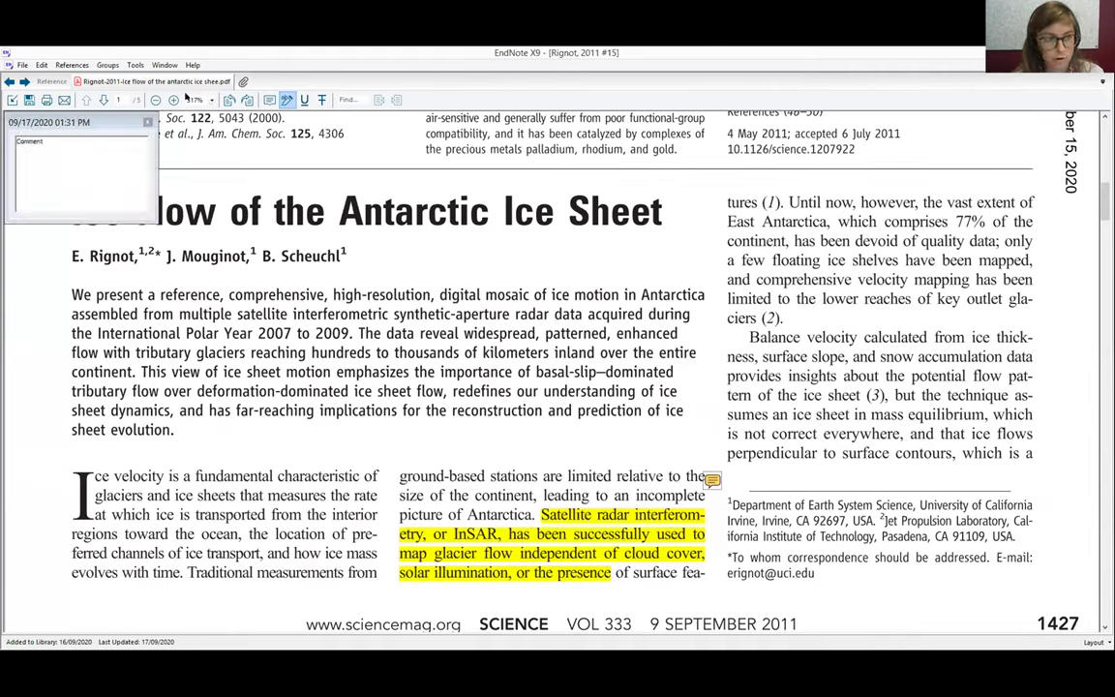
key("ctrl+a")
type("Section 3")
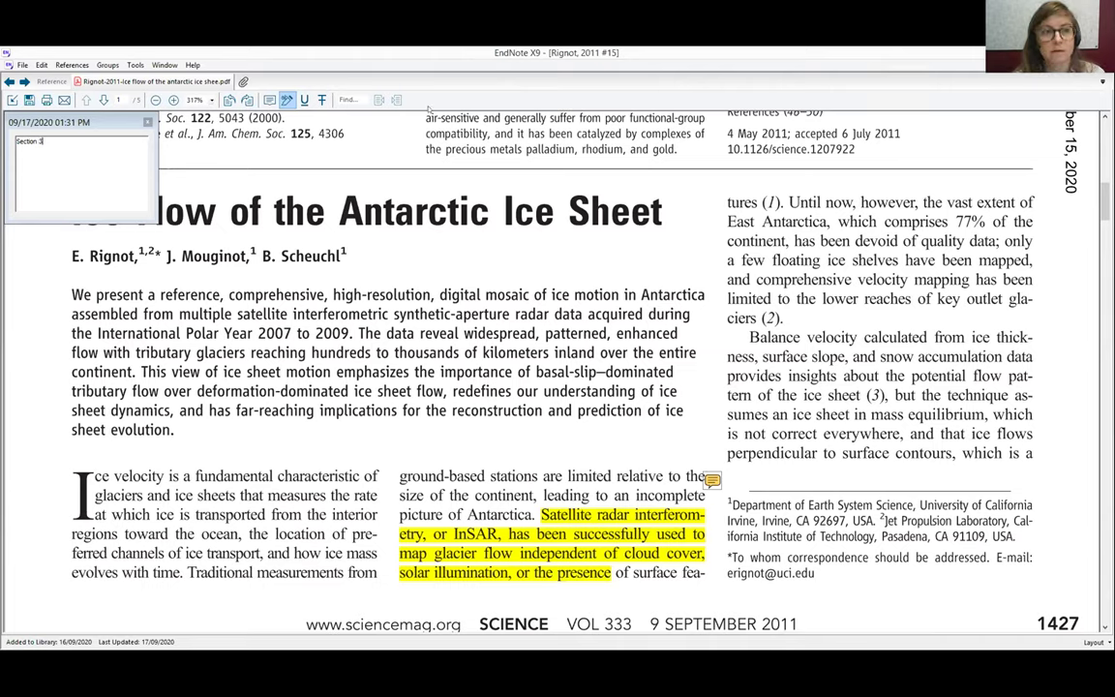
left_click(147, 123)
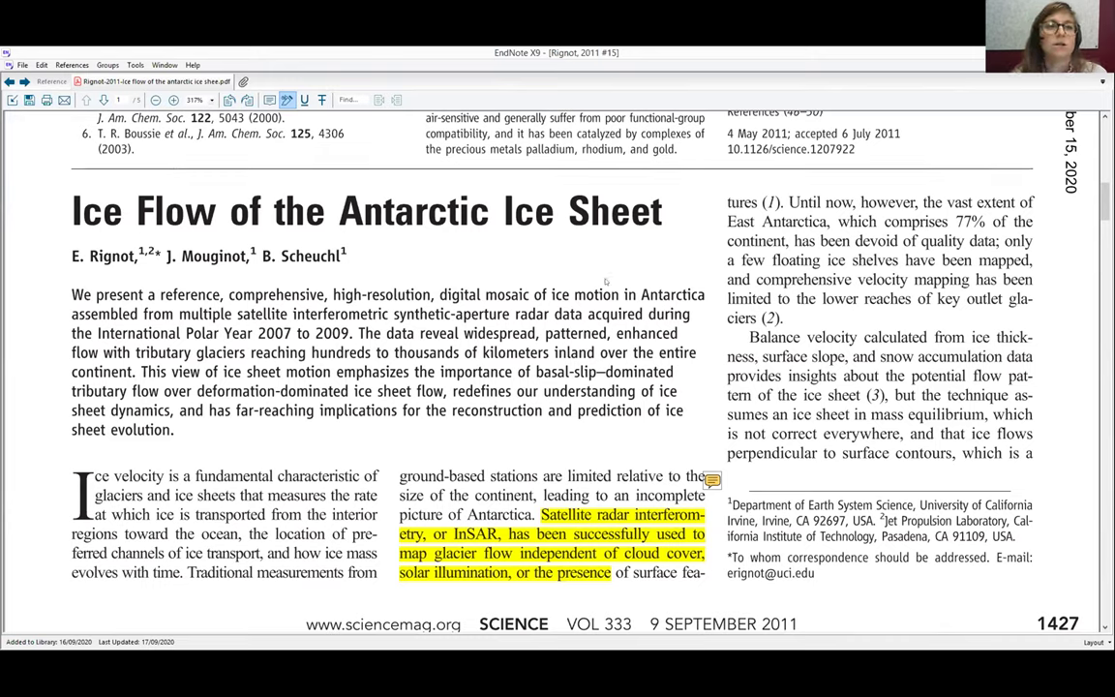
key("ctrl+w")
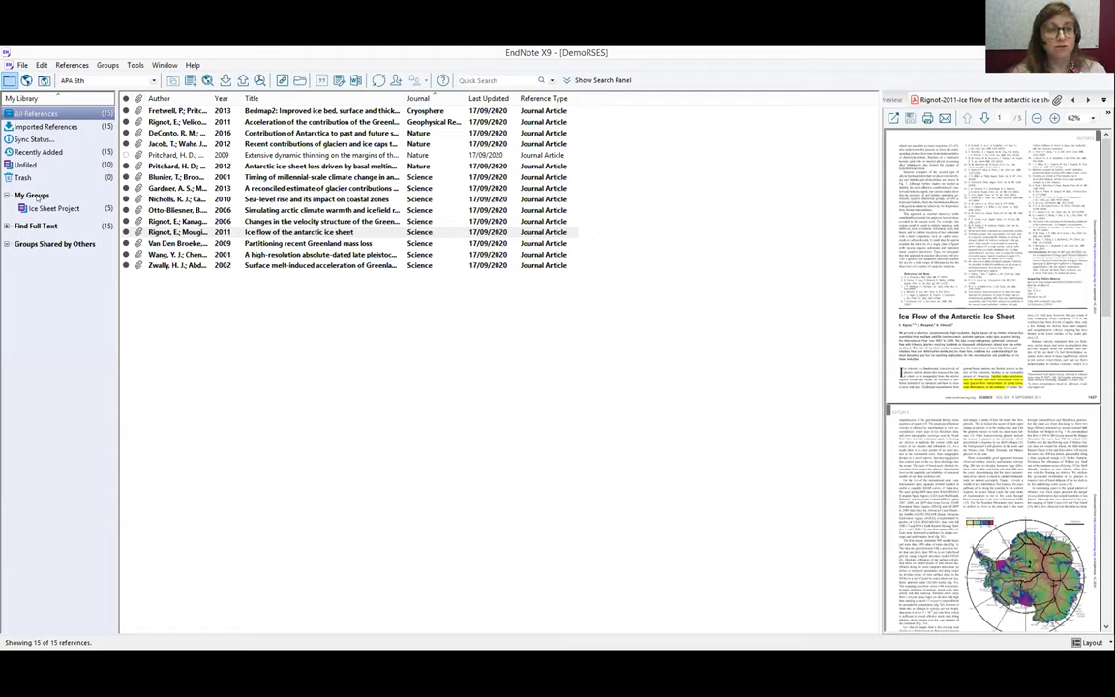
Create a new smart group under My Groups named 'Section 3'
left_click(37, 197)
right_click(37, 198)
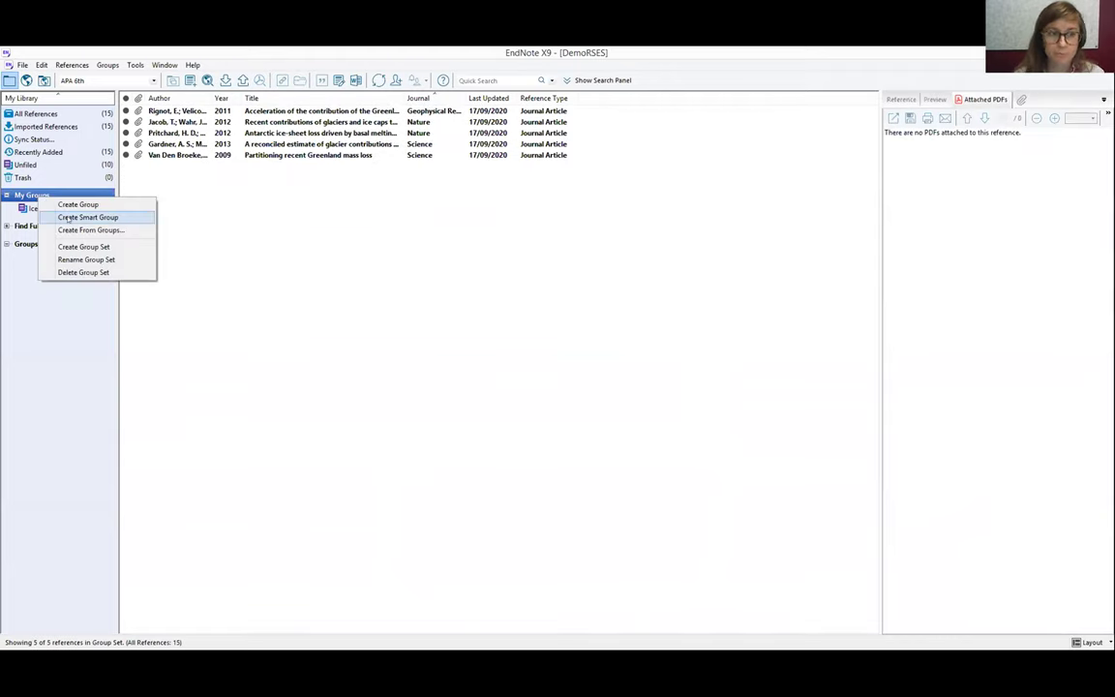
left_click(69, 218)
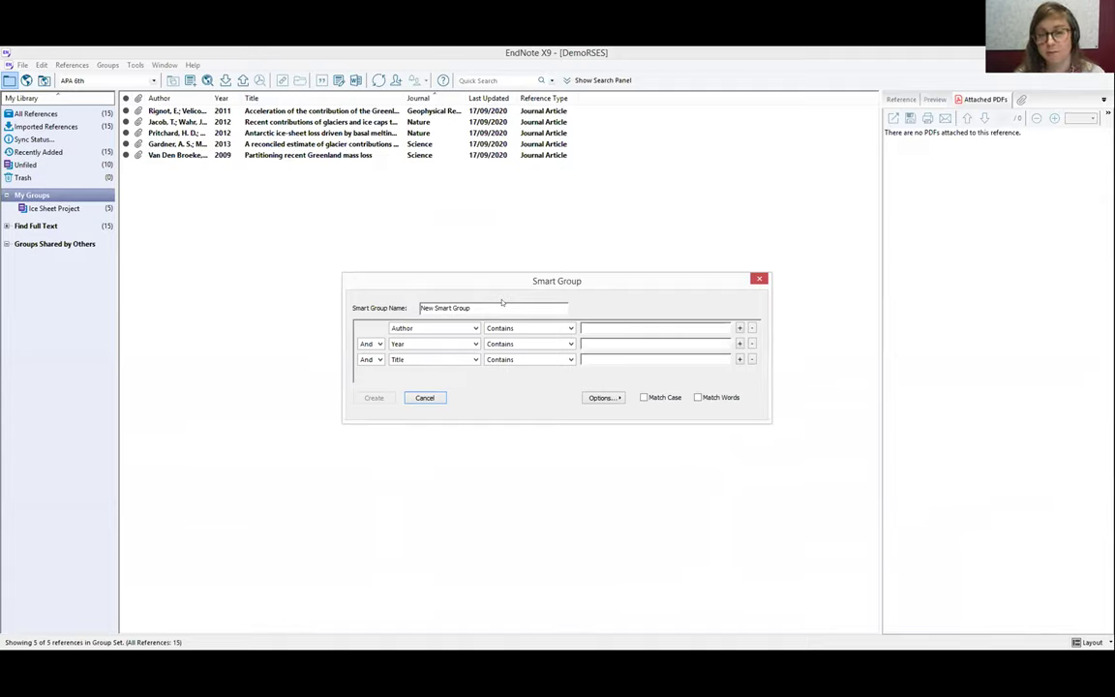
left_click_drag(500, 304, 422, 308)
key("BackSpace")
type("Section")
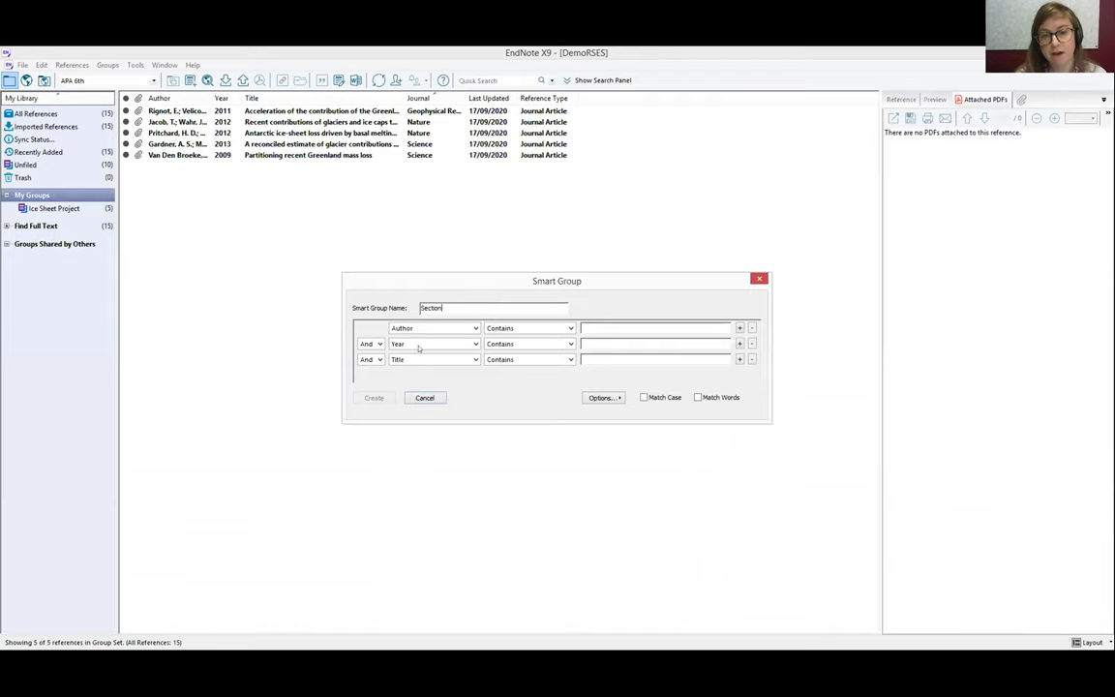
type(" 3")
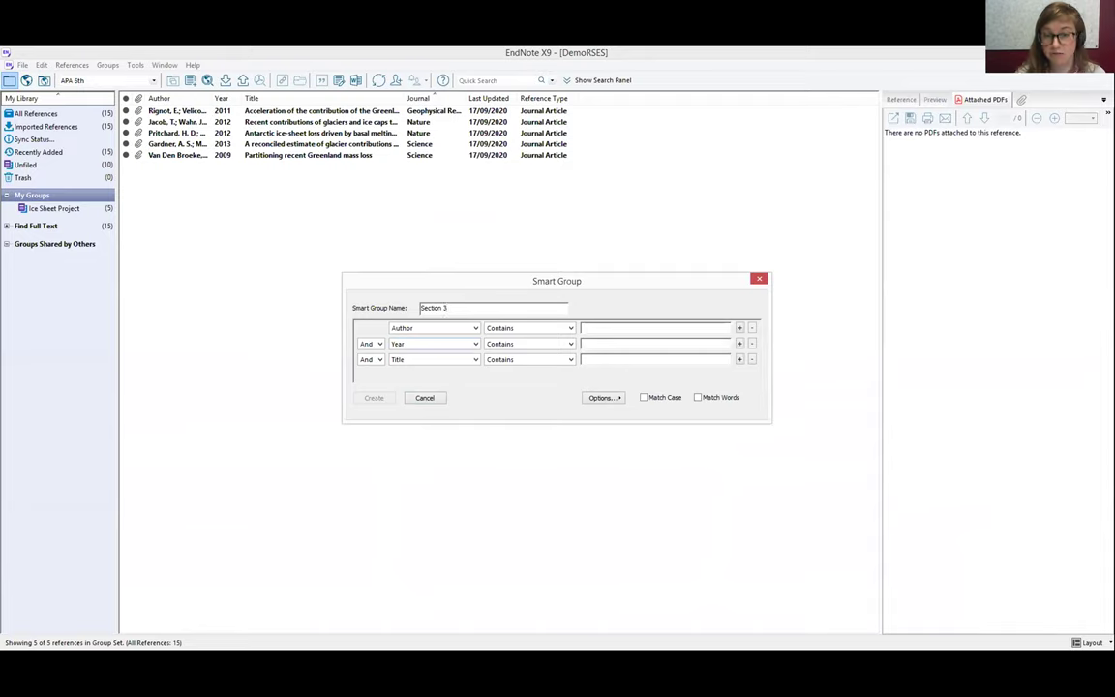
Set the condition to PDF Notes contains 'Section 3' and create the group
left_click(475, 328)
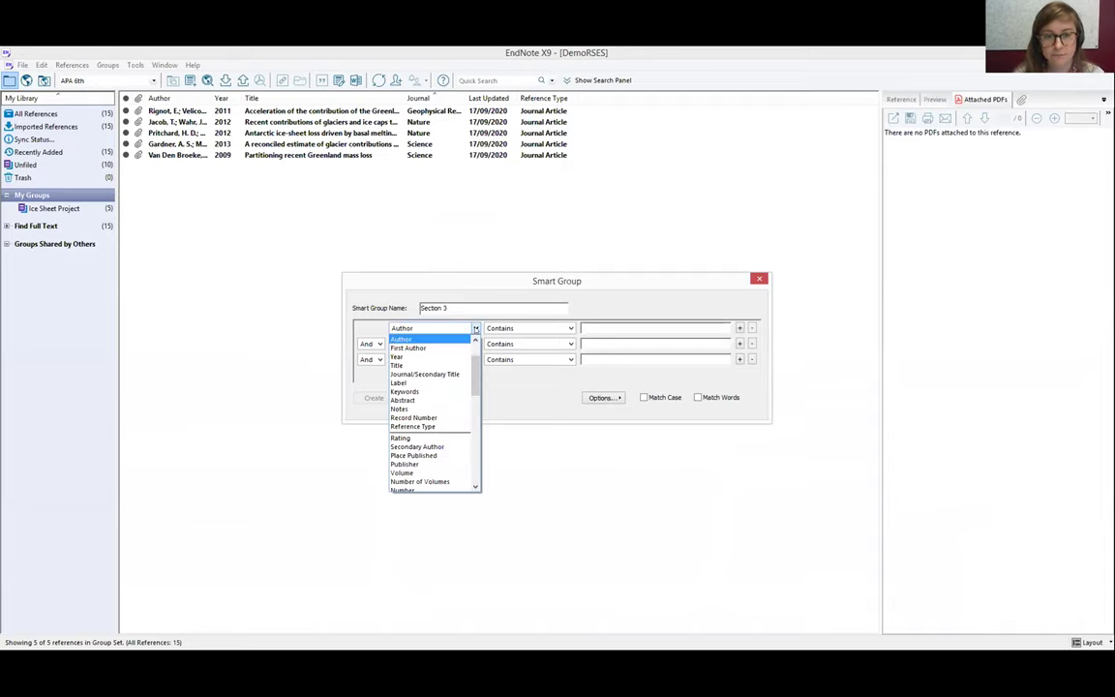
scroll(473, 368, "up", 2)
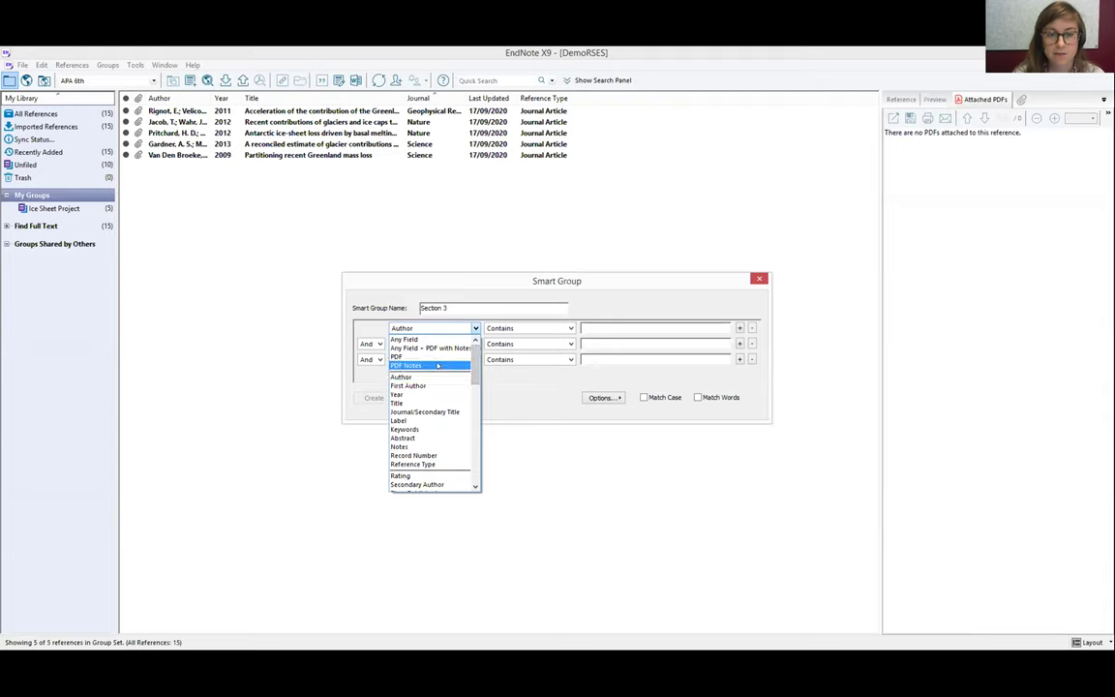
left_click(437, 365)
left_click(611, 327)
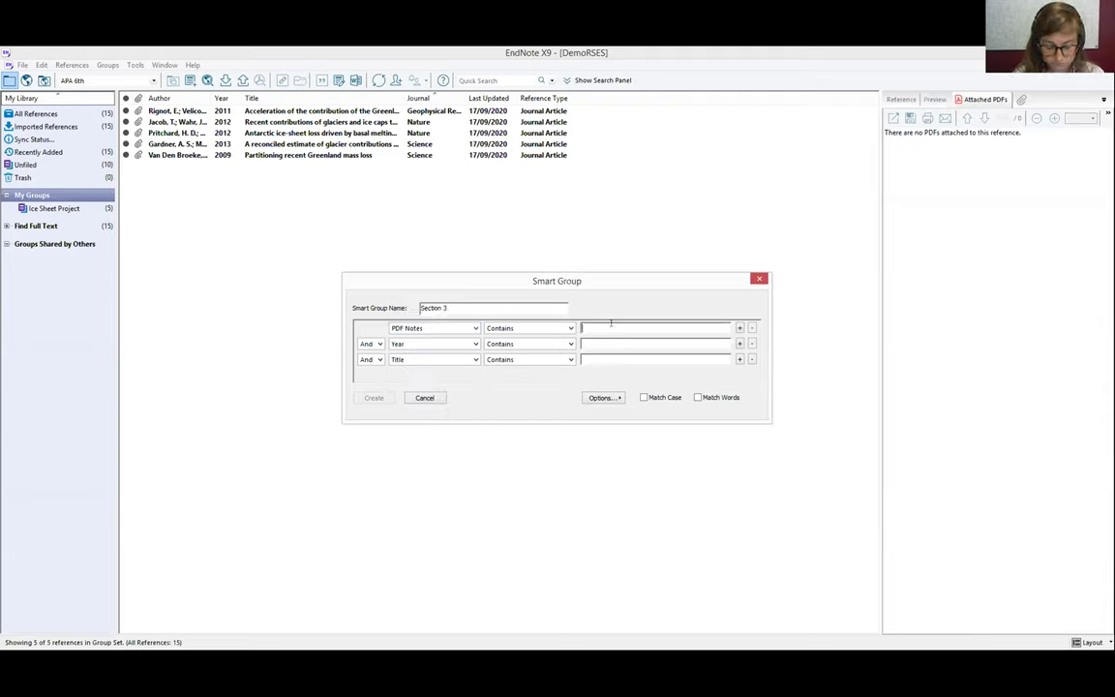
type("Sec")
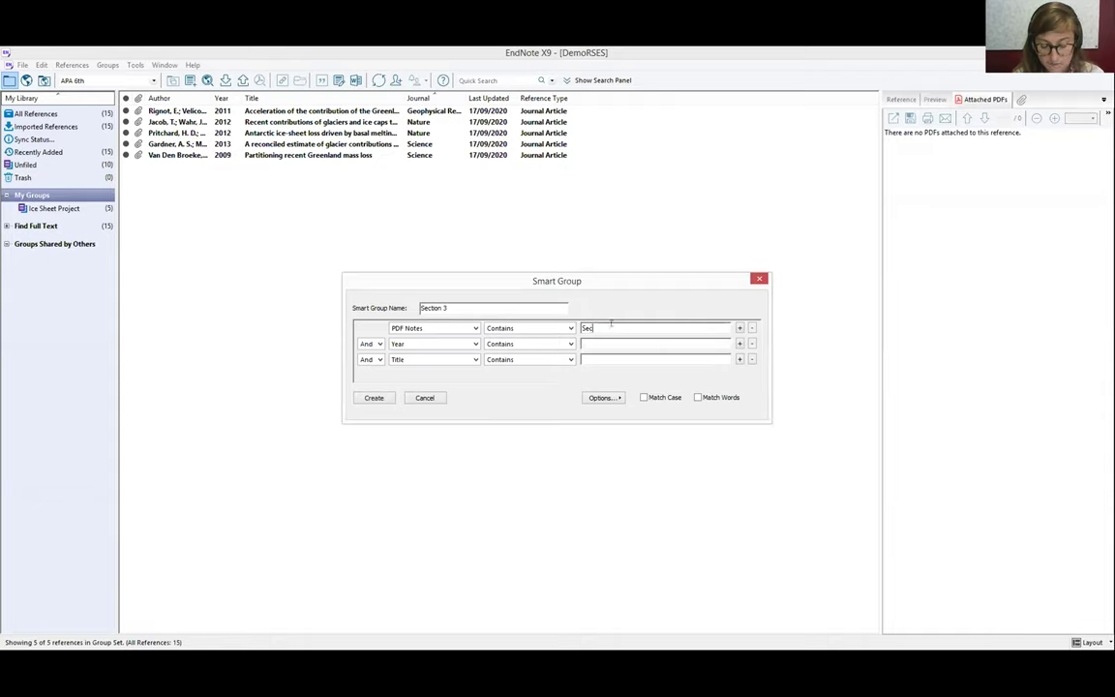
type("tion 3")
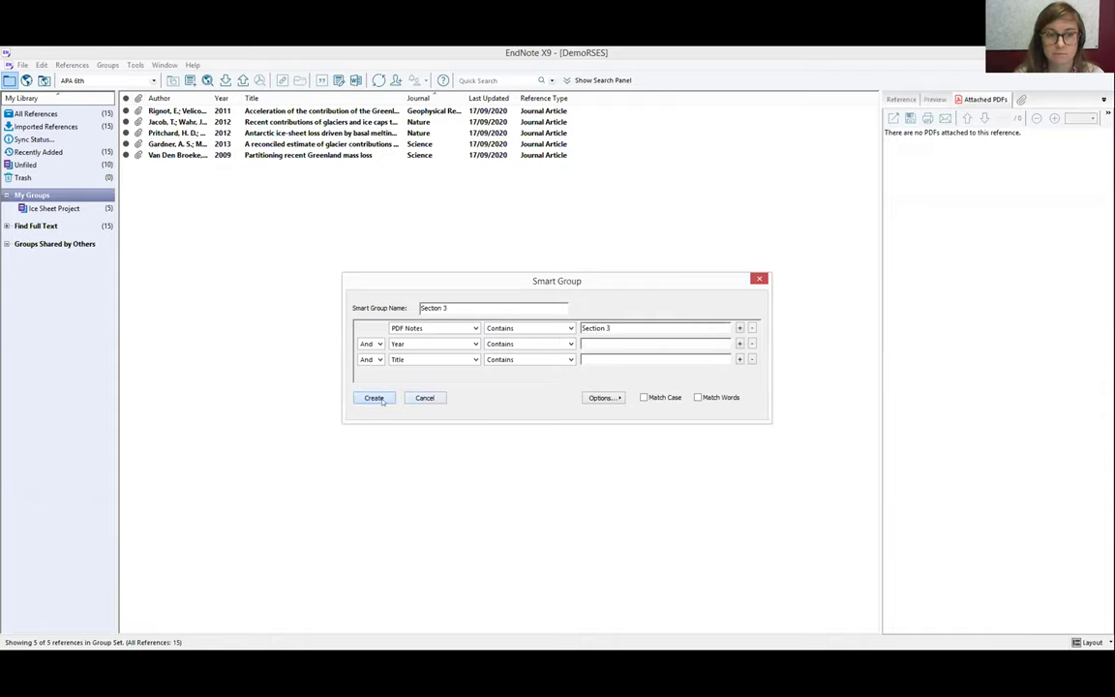
left_click(375, 398)
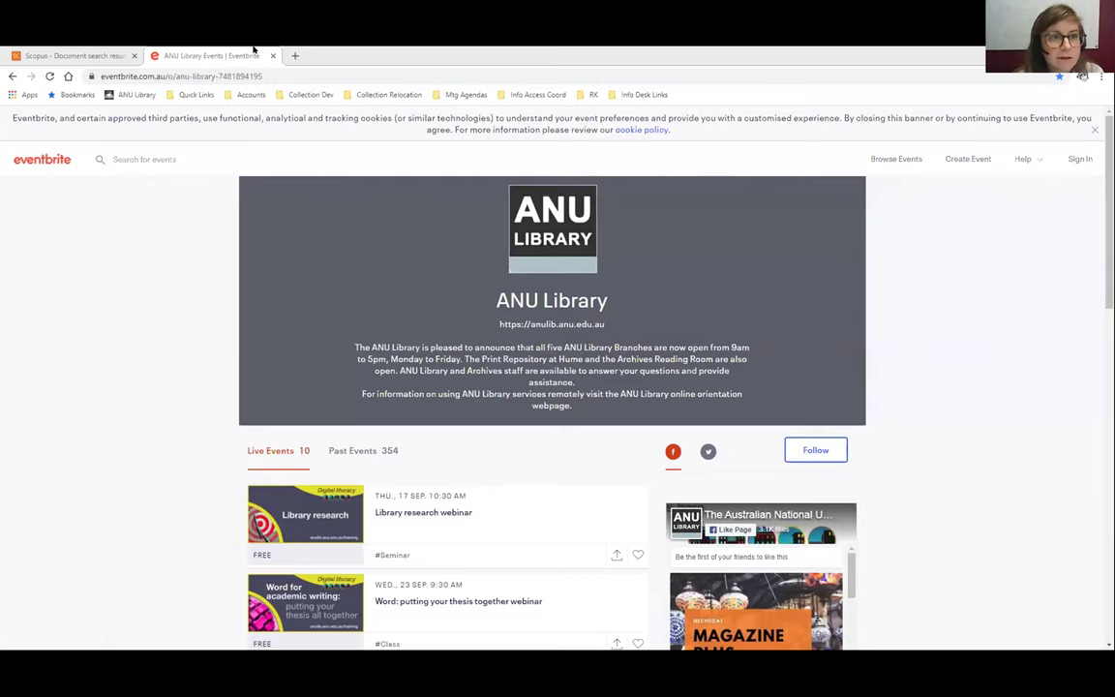
In a new tab, open ANU Library's Research & learn > Digital literacy training events
key("ctrl+t")
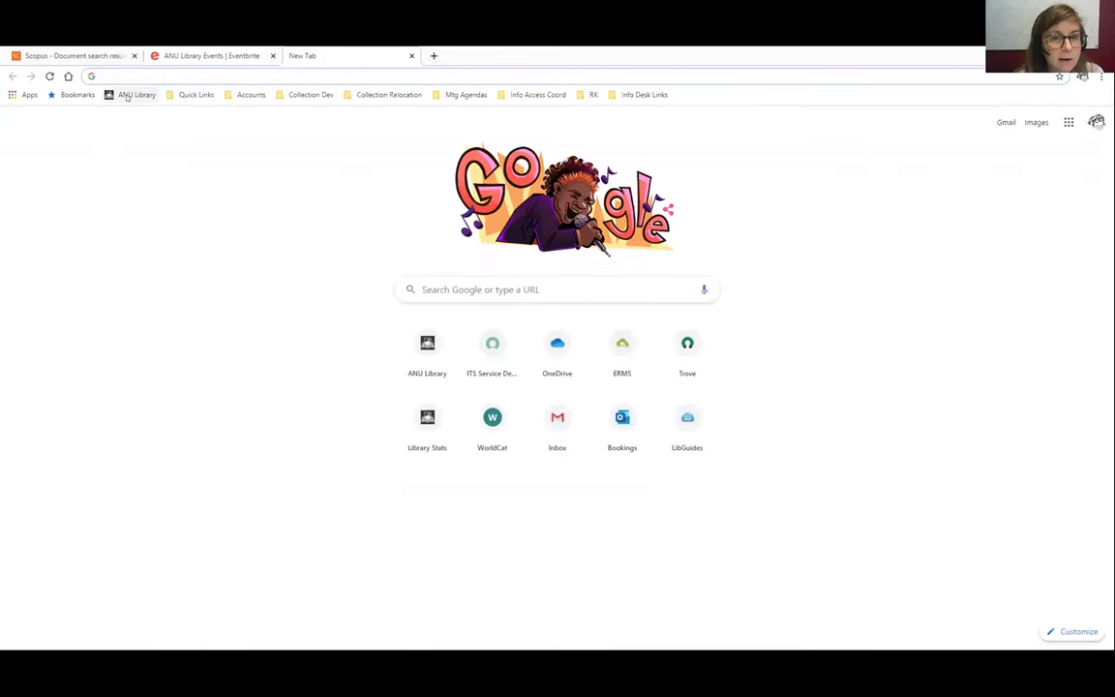
left_click(127, 95)
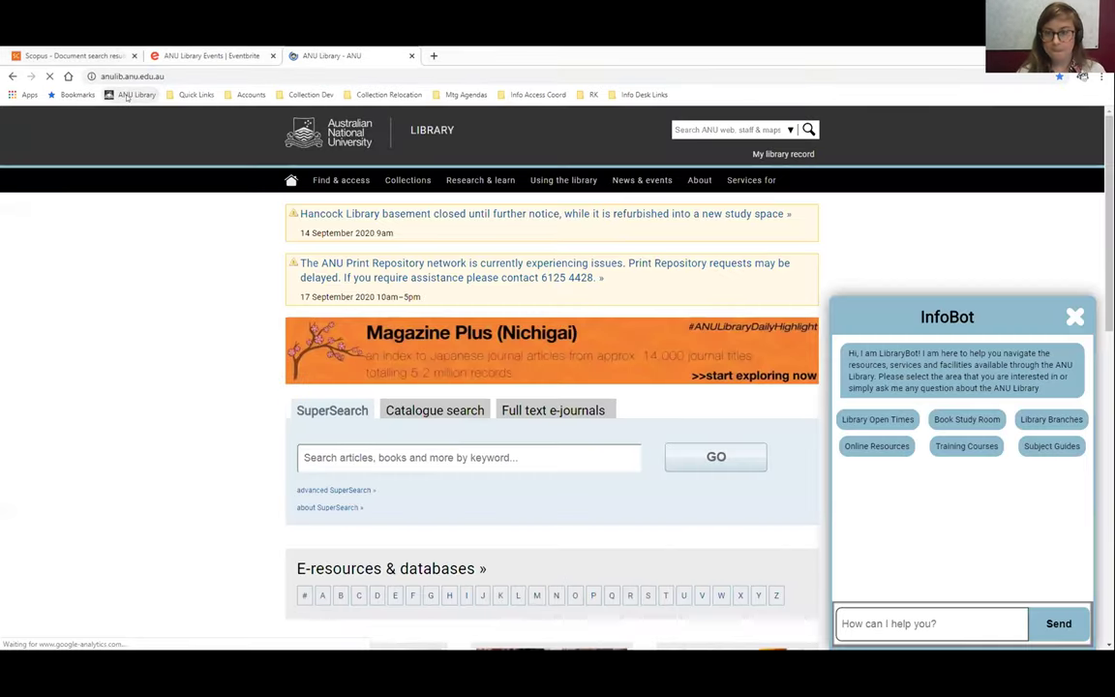
left_click(1074, 316)
left_click(487, 178)
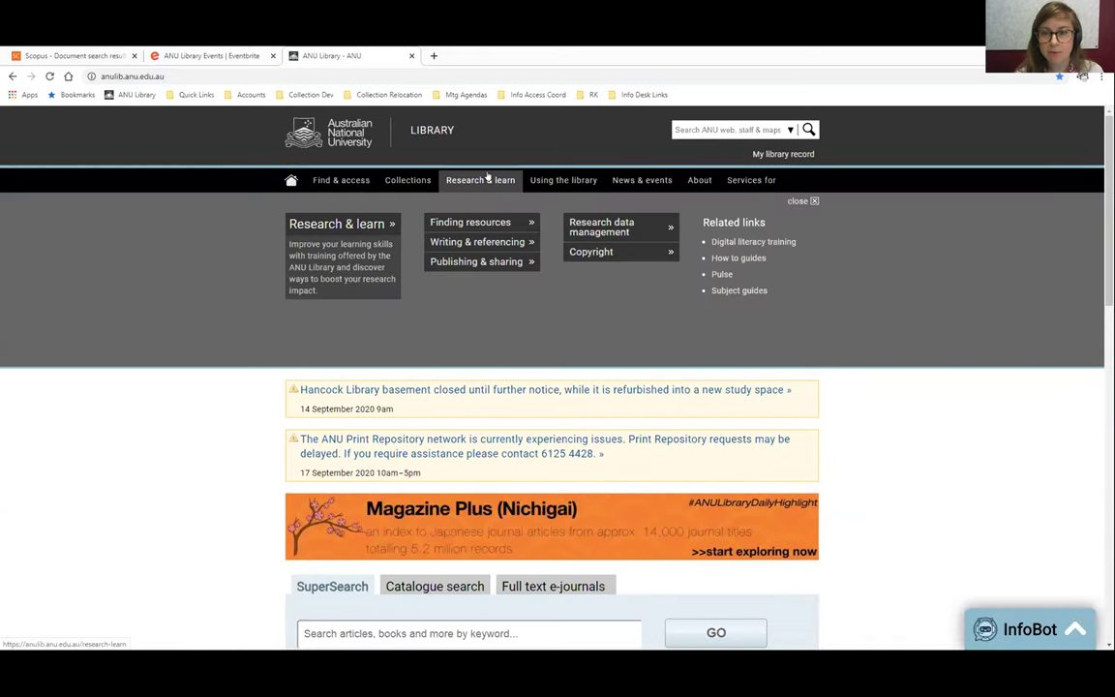
left_click(723, 243)
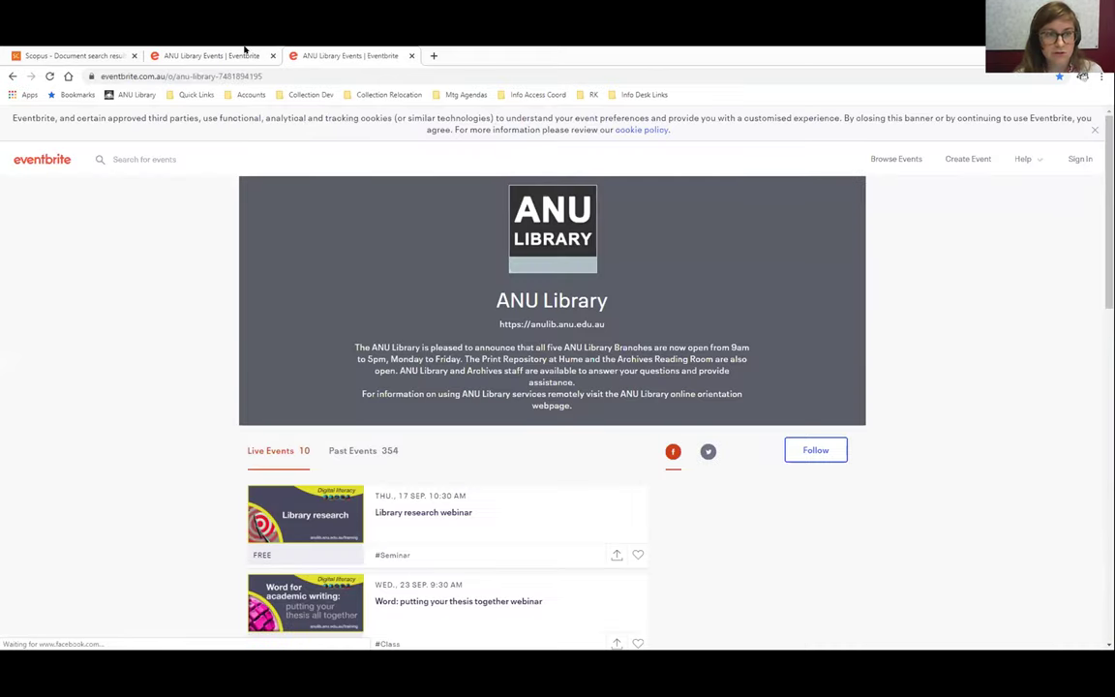
Copy the ANU Library Eventbrite events page address
left_click_drag(307, 75, 237, 79)
triple_click(237, 77)
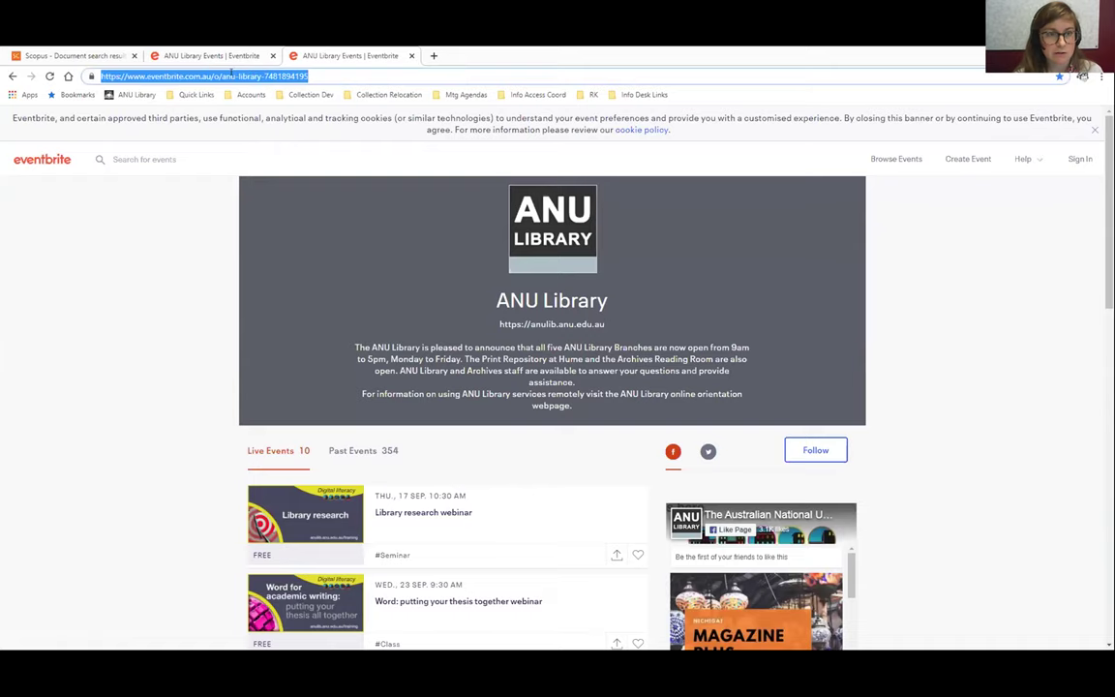
right_click(237, 77)
left_click(257, 119)
Scroll through the free webinars down to EndNote advanced on 11 Nov
scroll(113, 455, "down", 3)
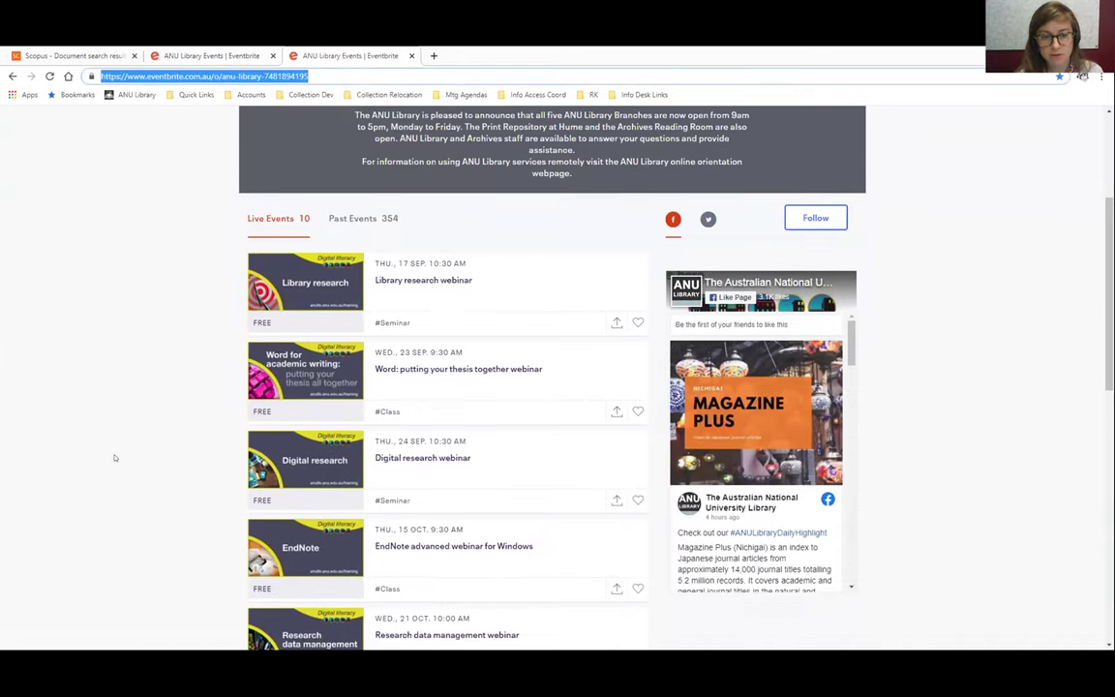
scroll(113, 457, "down", 3)
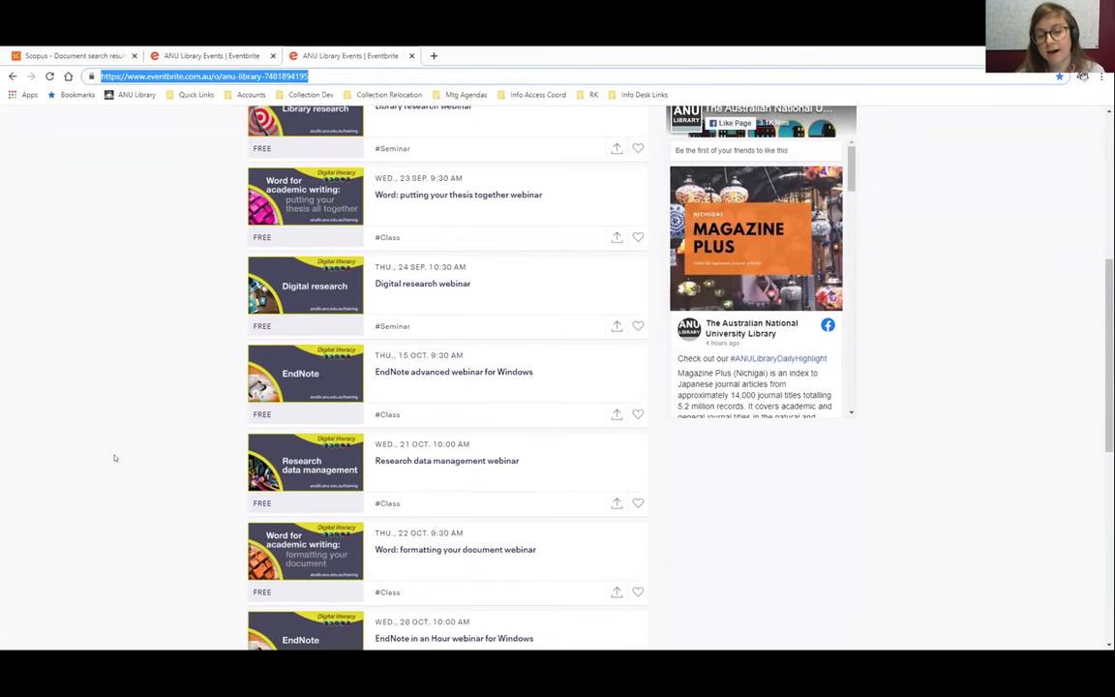
scroll(114, 457, "down", 2)
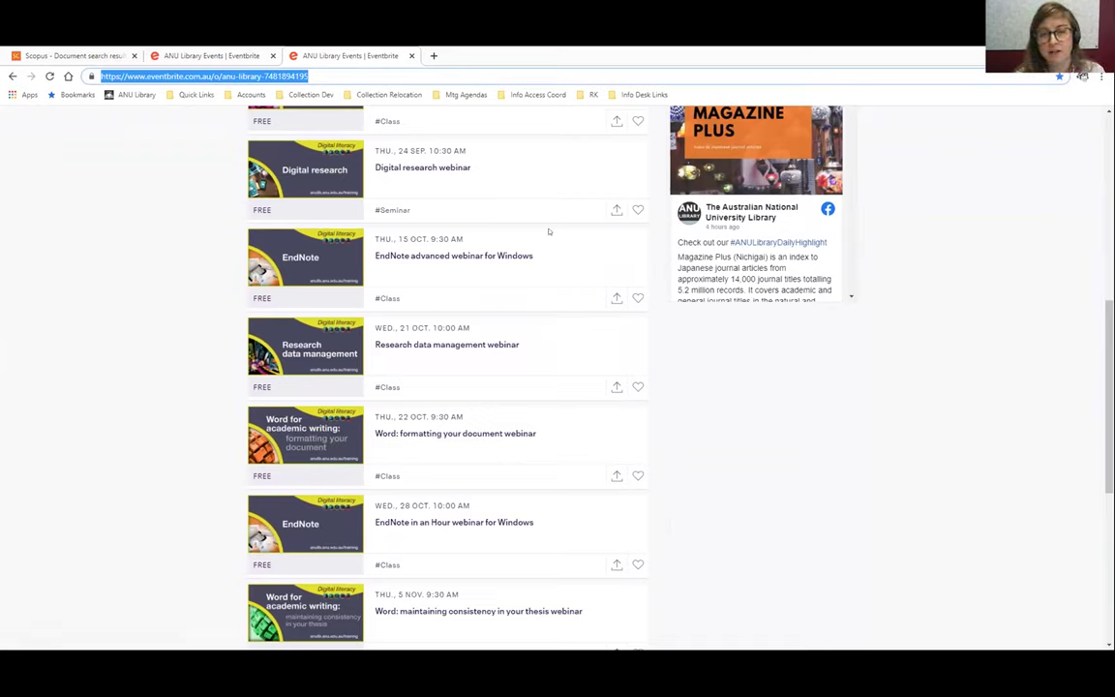
scroll(254, 344, "down", 3)
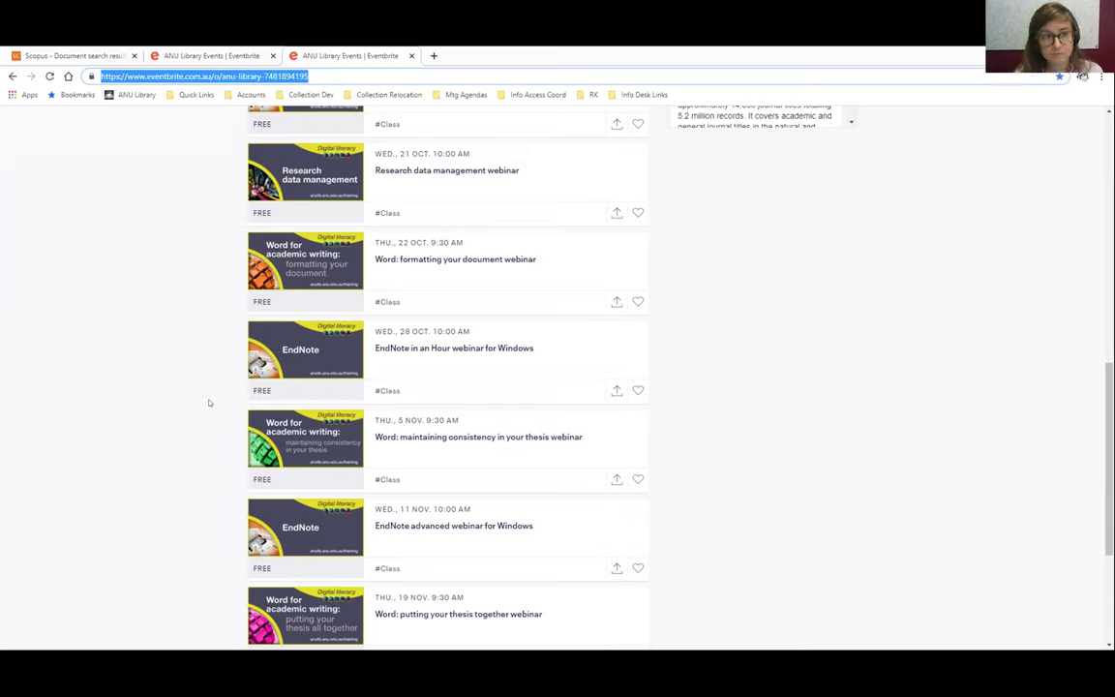
Load ANU Library in a new tab and open its How to guides page in another tab
left_click(434, 55)
left_click(126, 95)
scroll(232, 404, "down", 1)
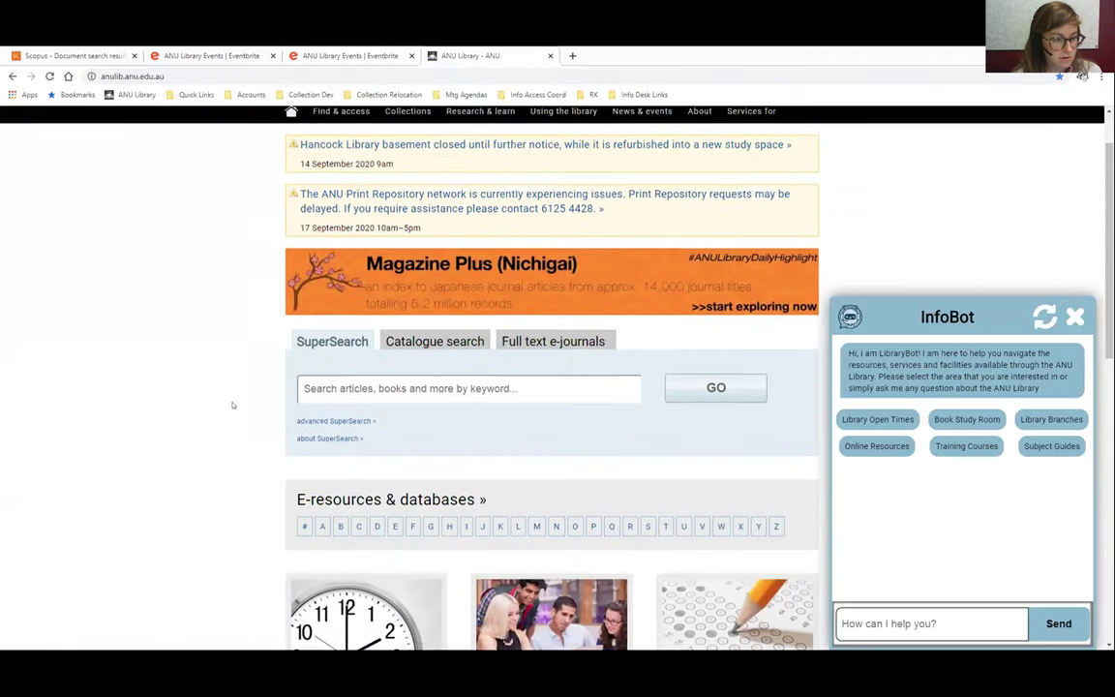
scroll(232, 404, "down", 2)
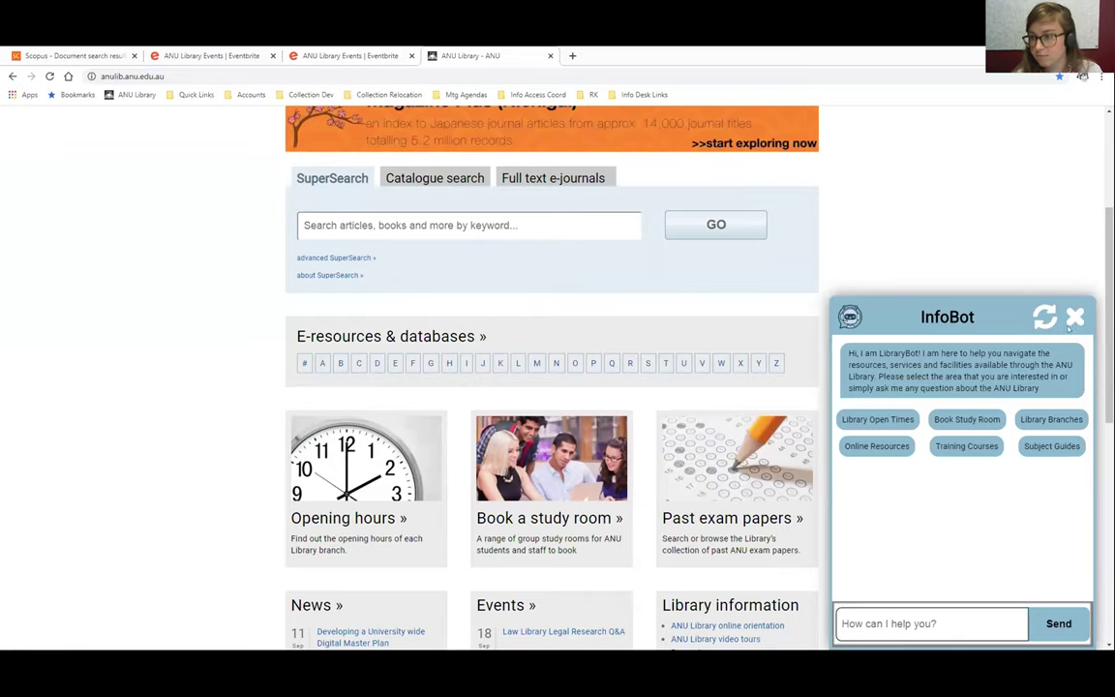
left_click(968, 316)
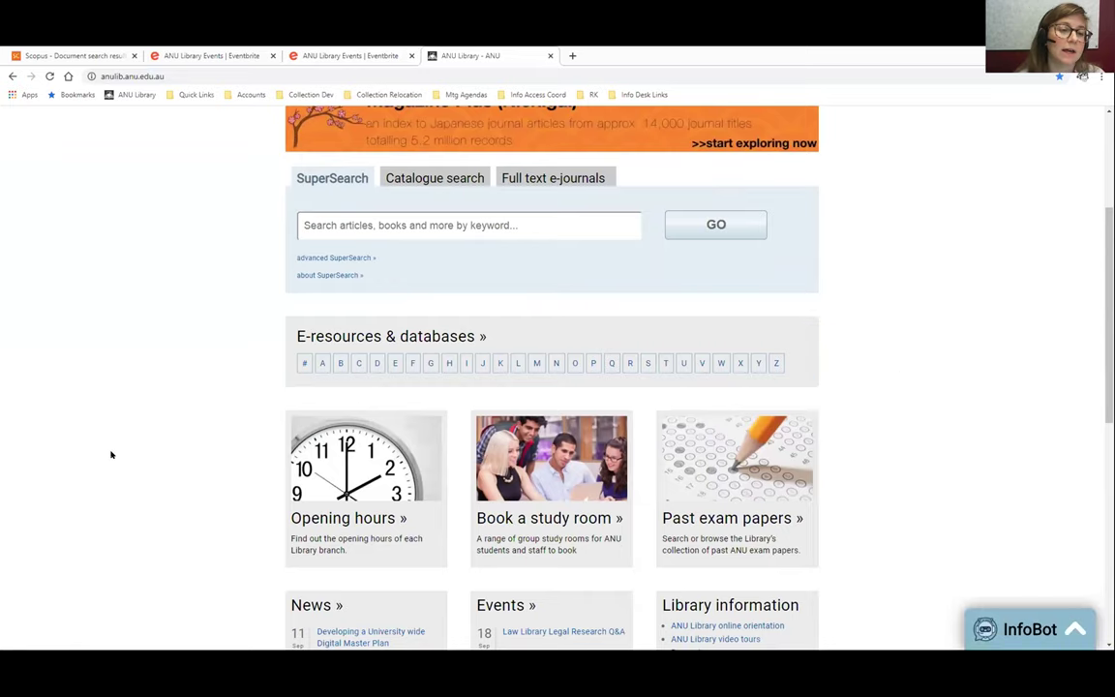
scroll(110, 453, "down", 2)
scroll(111, 454, "down", 2)
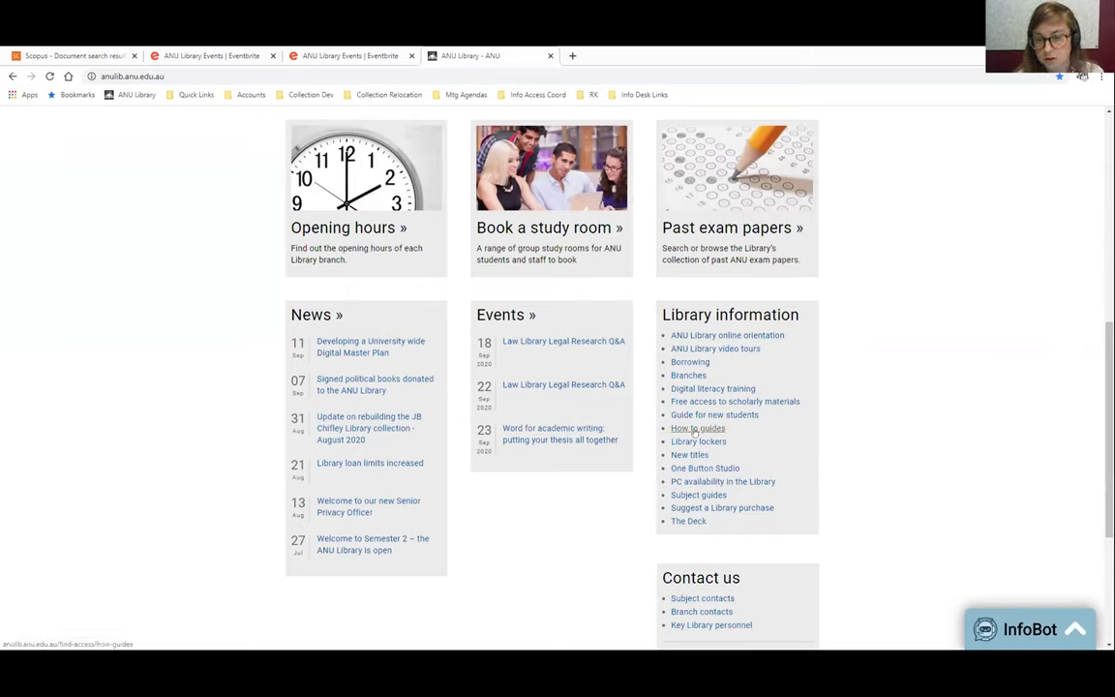
right_click(709, 432)
left_click(743, 439)
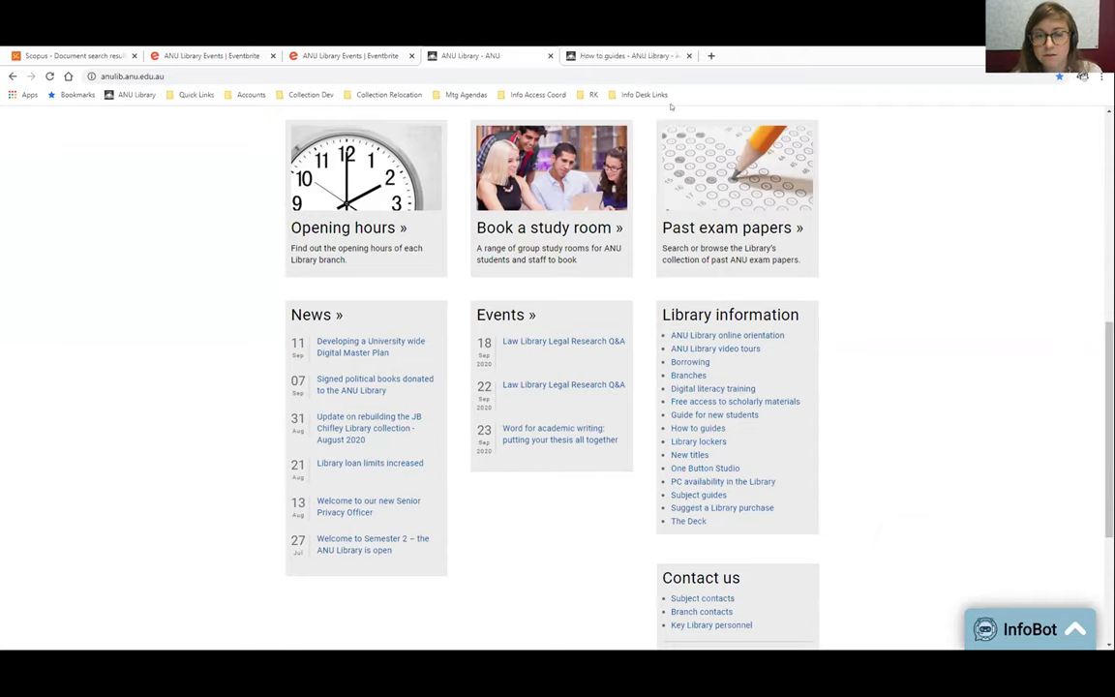
left_click(629, 60)
scroll(483, 316, "down", 2)
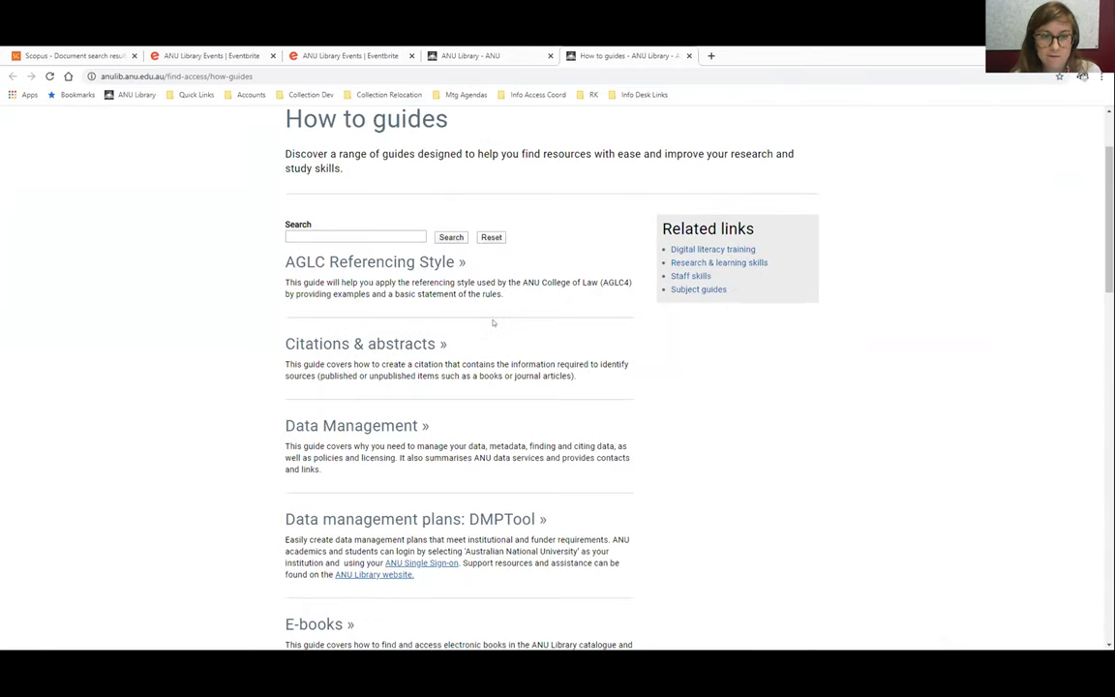
scroll(492, 322, "down", 3)
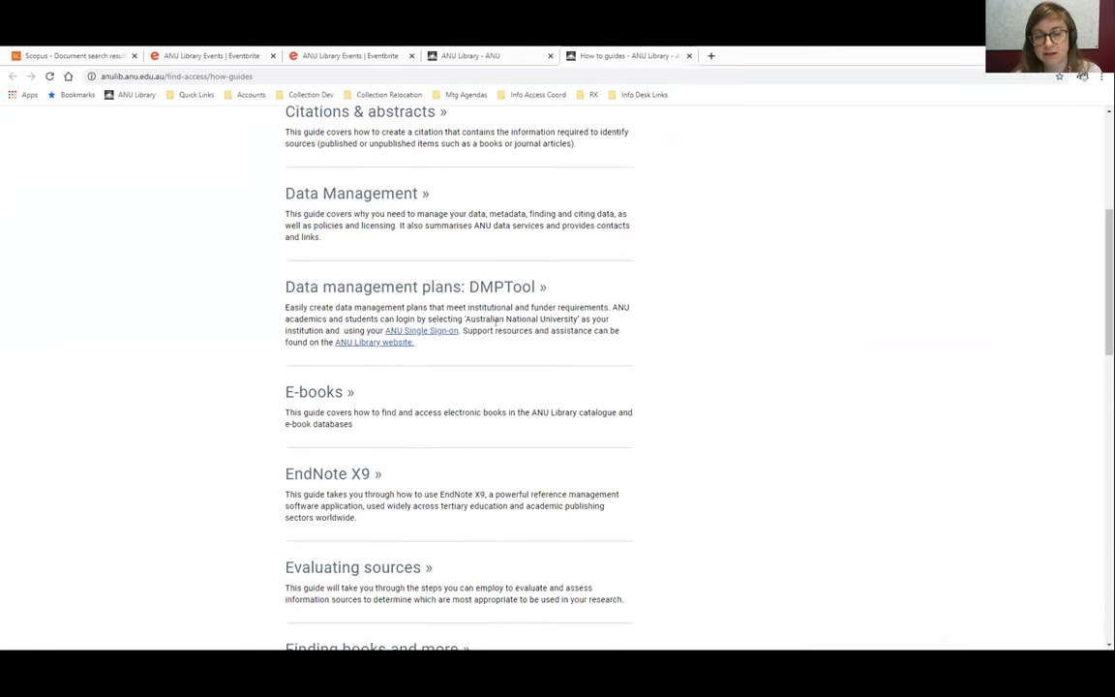
Open the EndNote X9 guide and go to its Write and Cite page
left_click(356, 473)
scroll(321, 427, "down", 1)
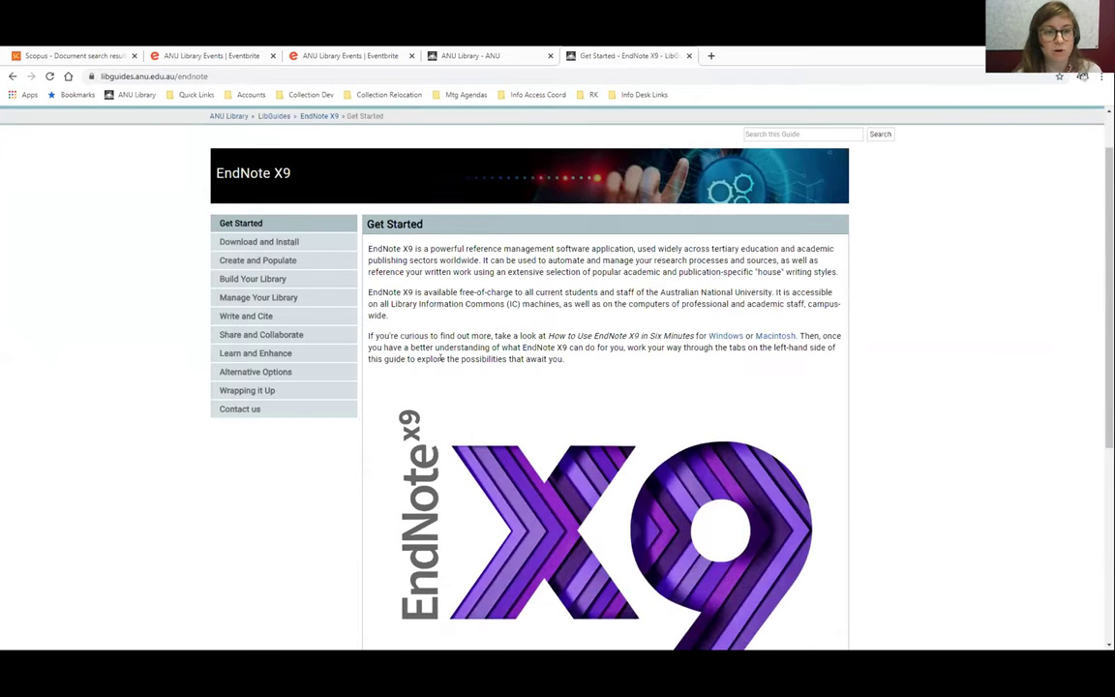
left_click(245, 315)
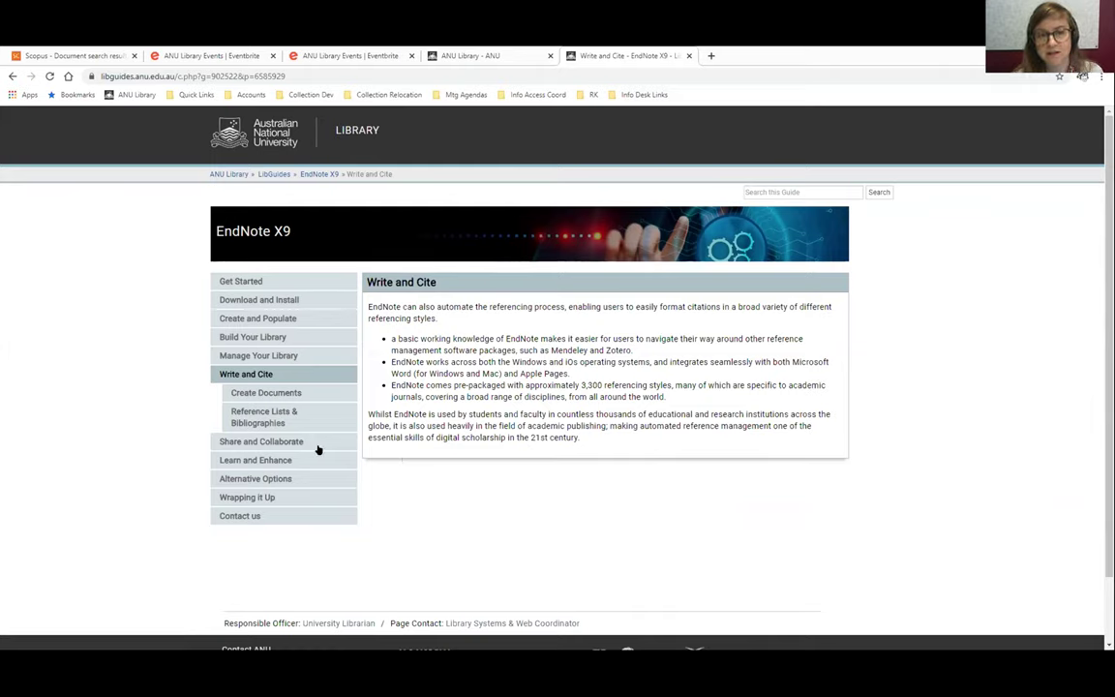
Return to the ANU Library home page and scroll down to Connect with us
left_click(357, 133)
scroll(528, 361, "down", 4)
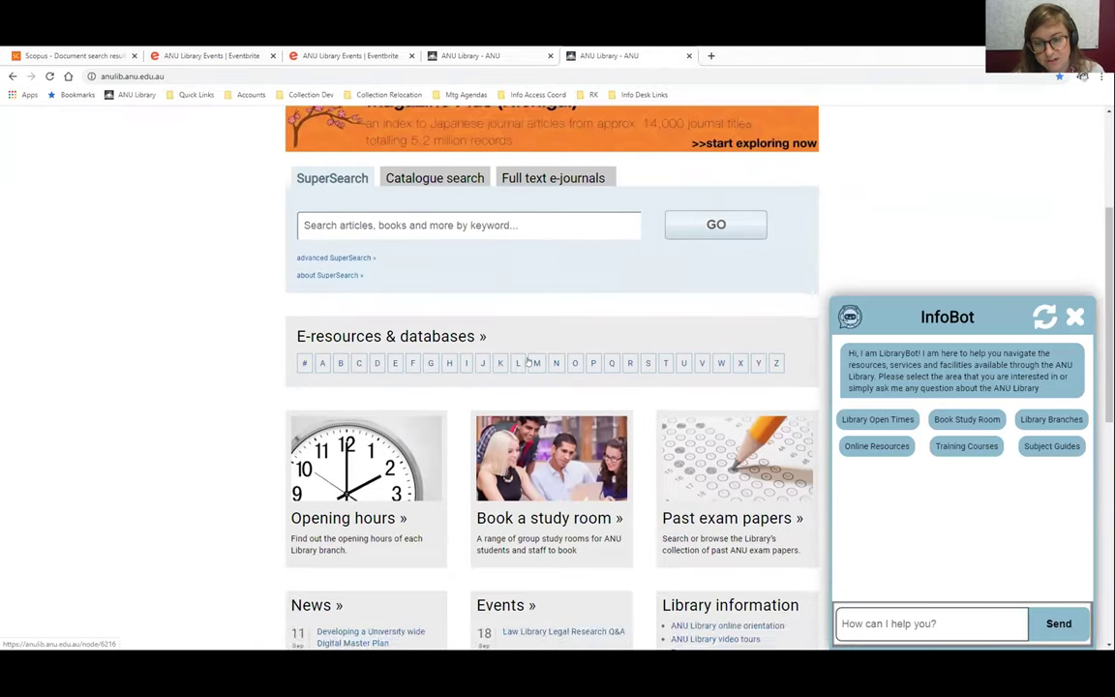
scroll(528, 361, "down", 3)
scroll(530, 361, "down", 3)
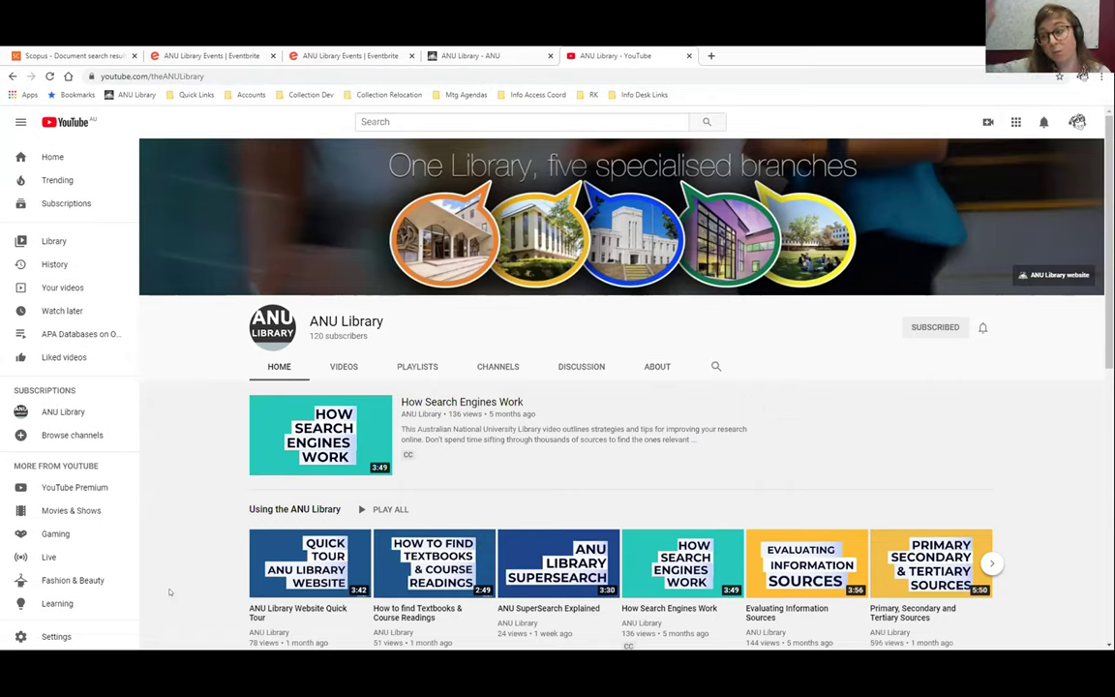
Scroll down the ANU Library YouTube channel page
scroll(179, 547, "down", 1)
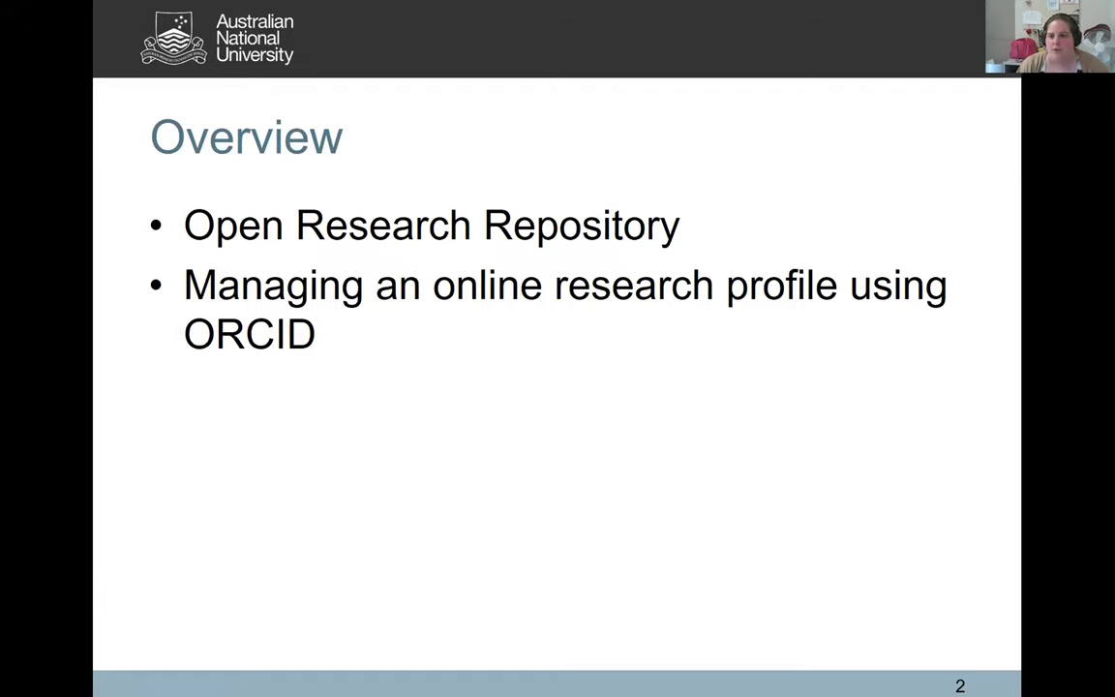
Advance the slide show from the Overview slide to the What We Do slide
left_click(920, 357)
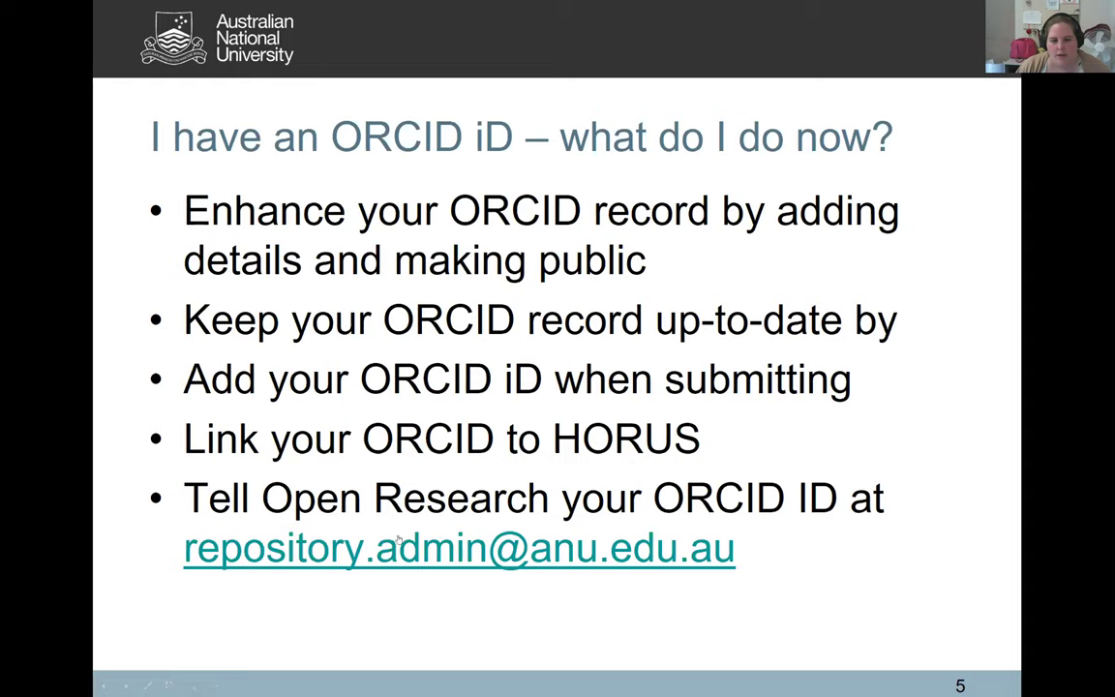
Advance the ORCID slideshow to slide 6, 'Add publications to your ORCID', listing its four methods
left_click(977, 381)
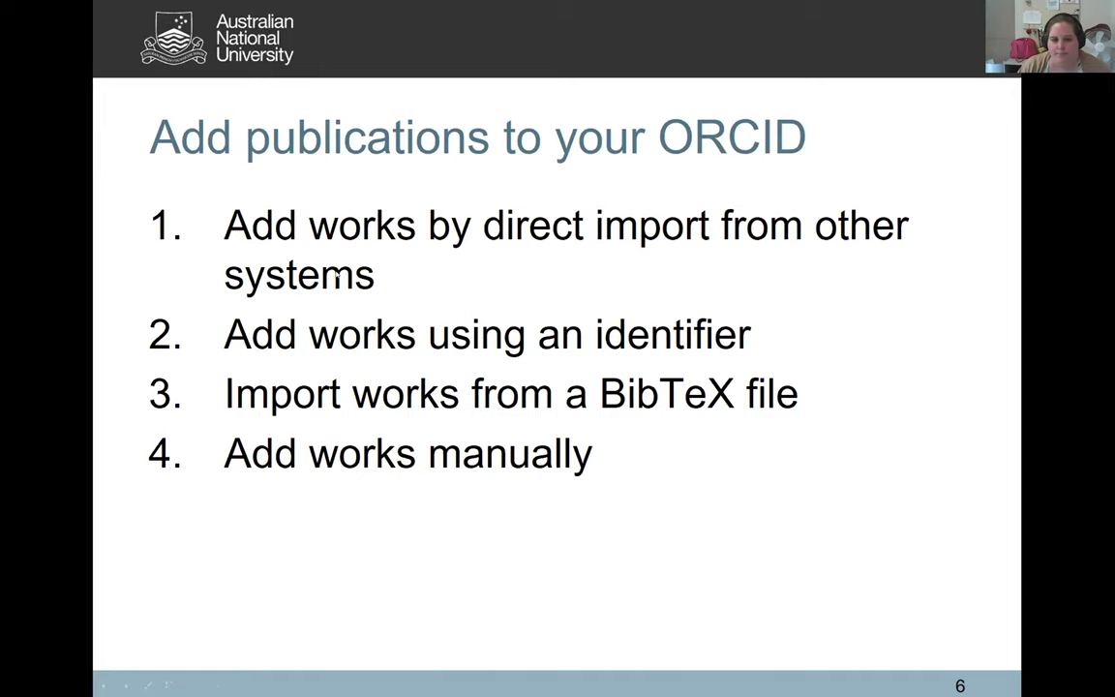
Advance to slide 7, 'Add Works by Direct Import', with its ORCID works screenshot
key("Right")
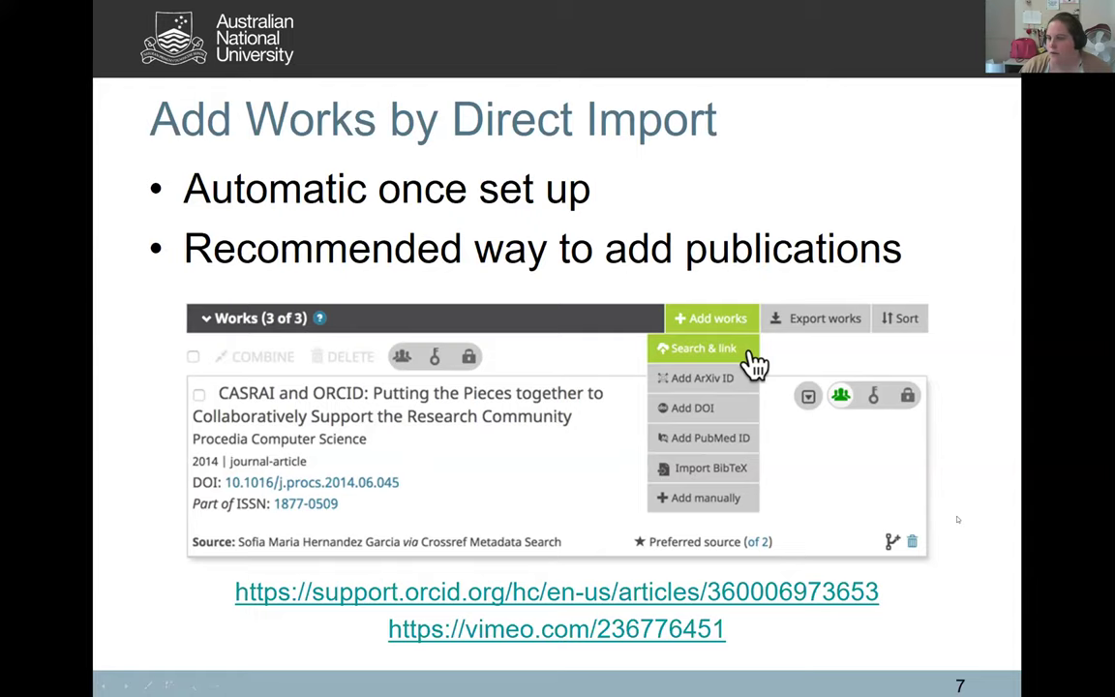
Advance to slide 8, 'Add works using an identifier', covering DOI entry and checking imported fields
key("Right")
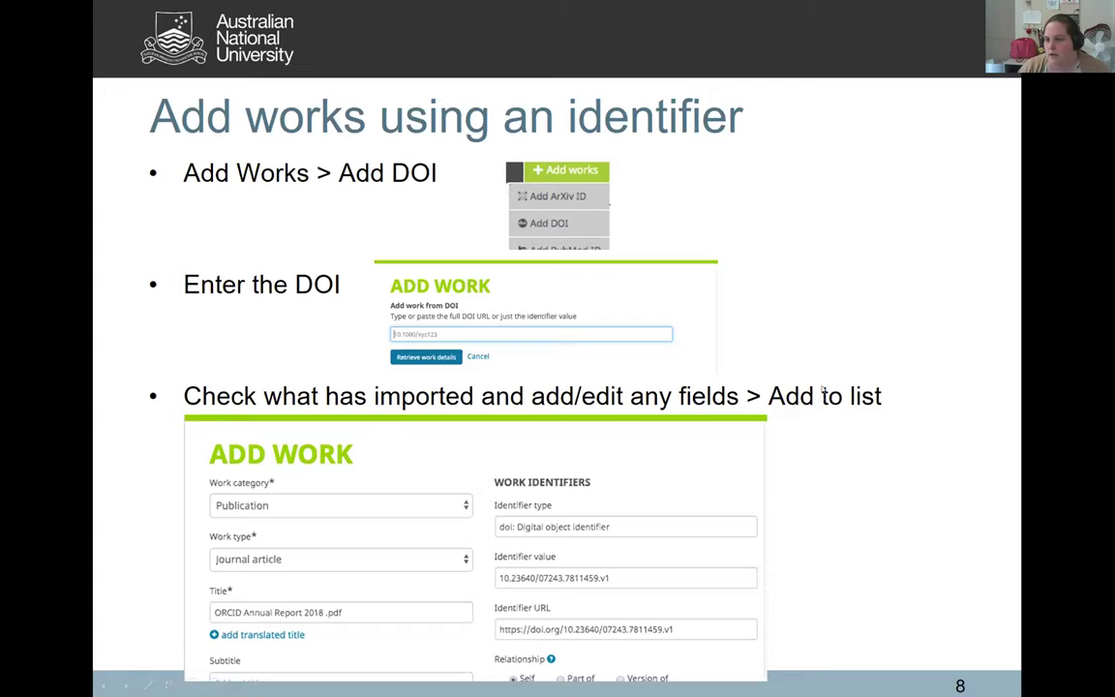
Advance to slide 9, covering choosing a BibTeX file and saving the imported works
left_click(868, 461)
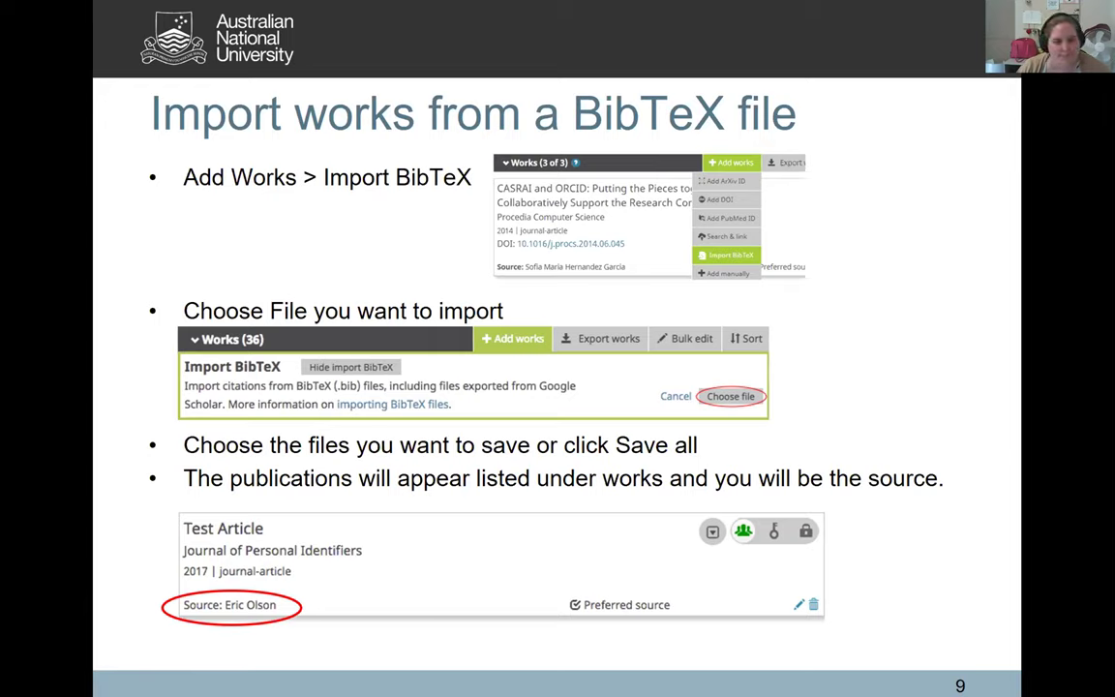
Advance the ORCID presentation to its final Contacts slide
left_click(995, 445)
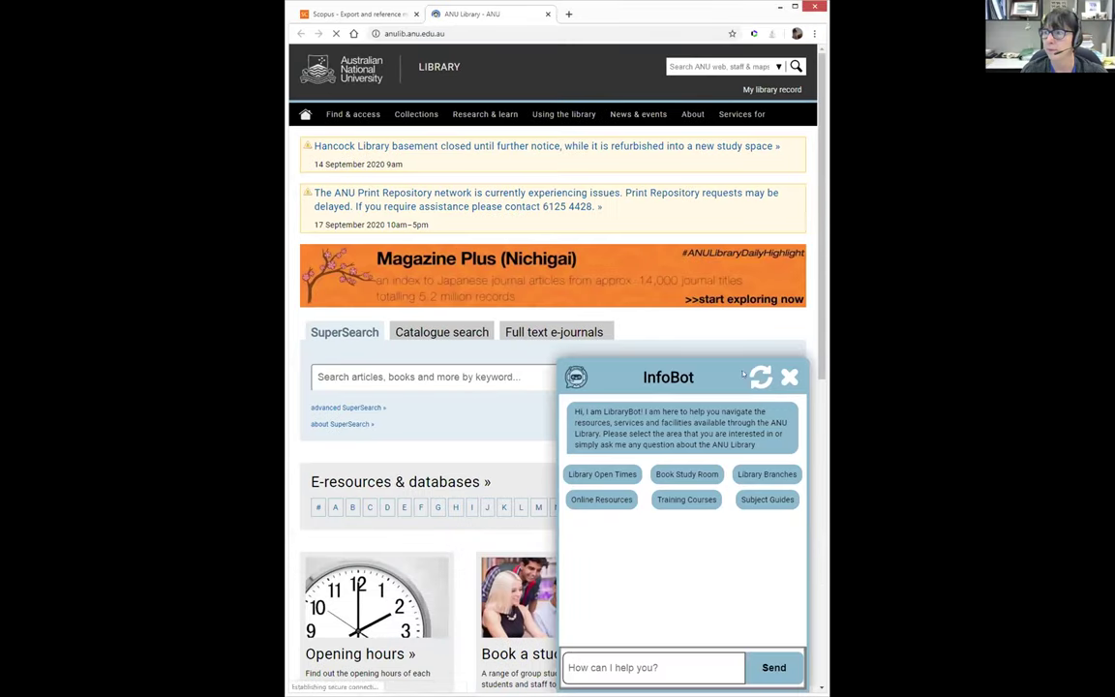
Close the InfoBot chat and scroll the ANU Library home page down towards Library information
left_click(790, 376)
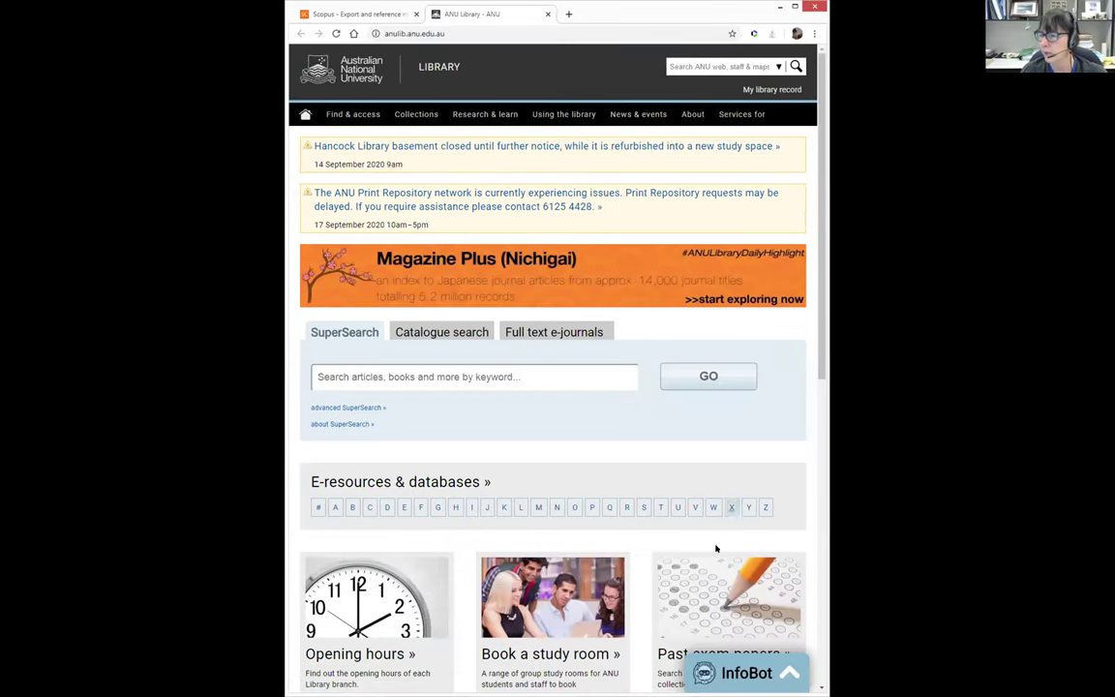
scroll(675, 544, "down", 5)
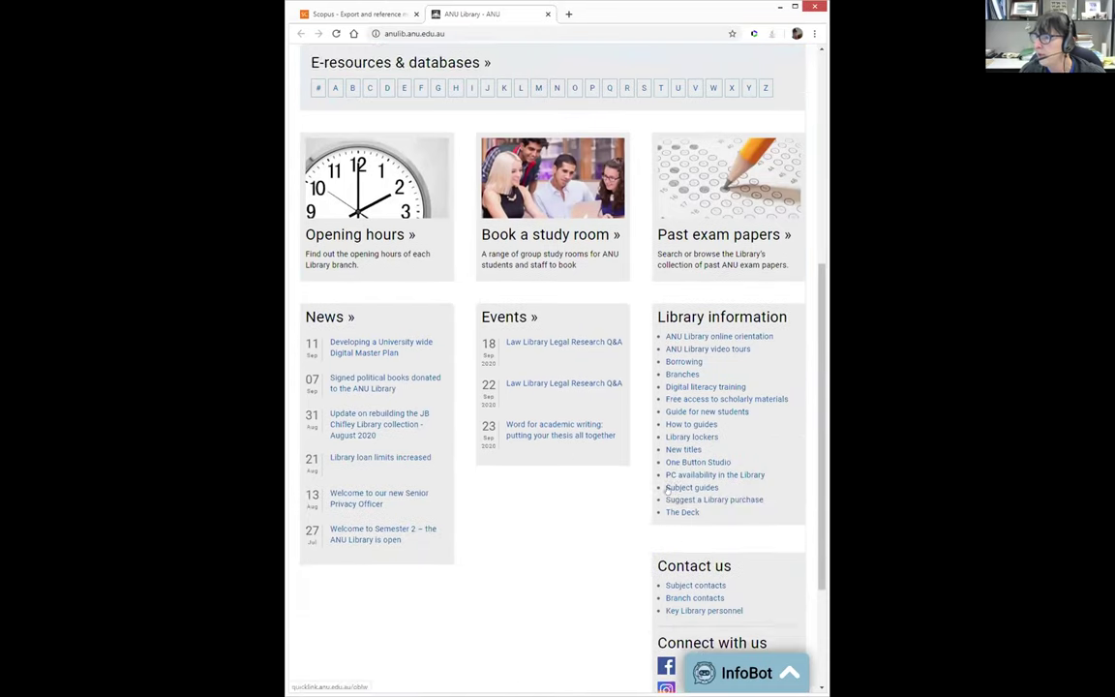
scroll(670, 405, "down", 1)
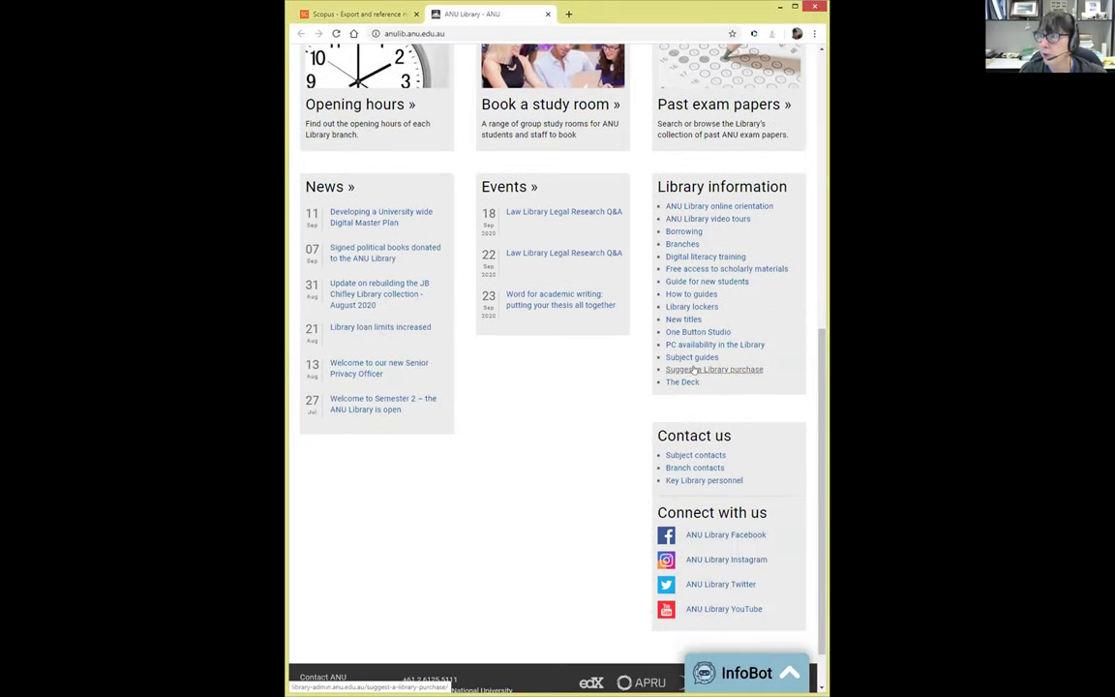
Open 'Suggest a Library purchase' and scroll to its Contact details and Book suggestion (non-journal) sections
left_click(693, 370)
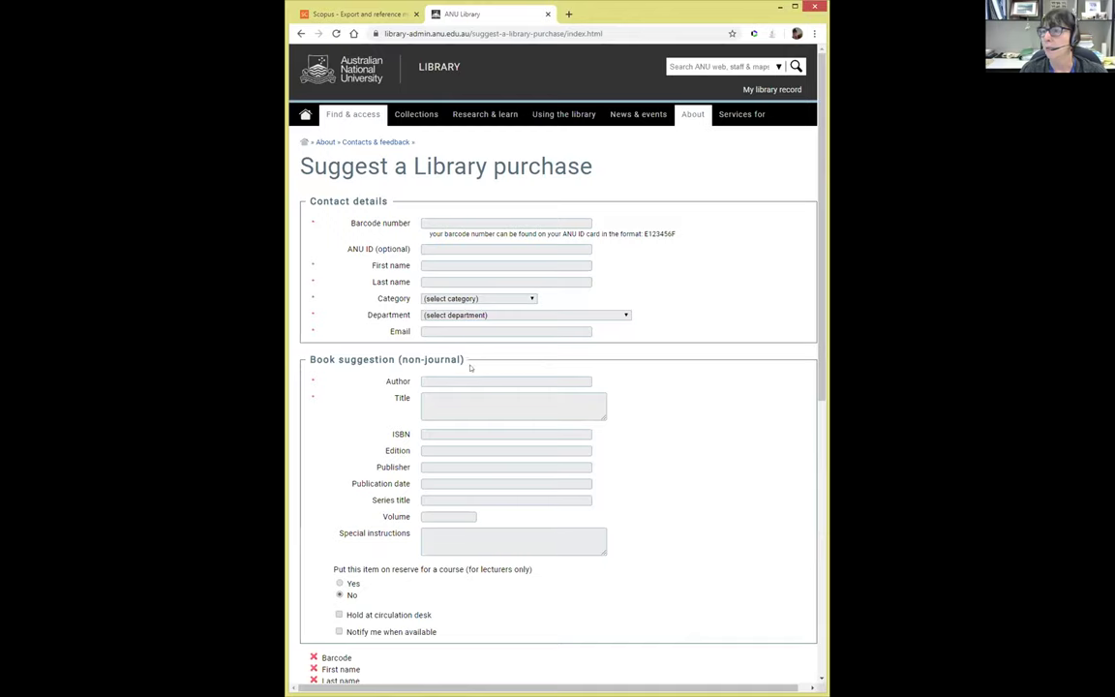
scroll(685, 577, "down", 1)
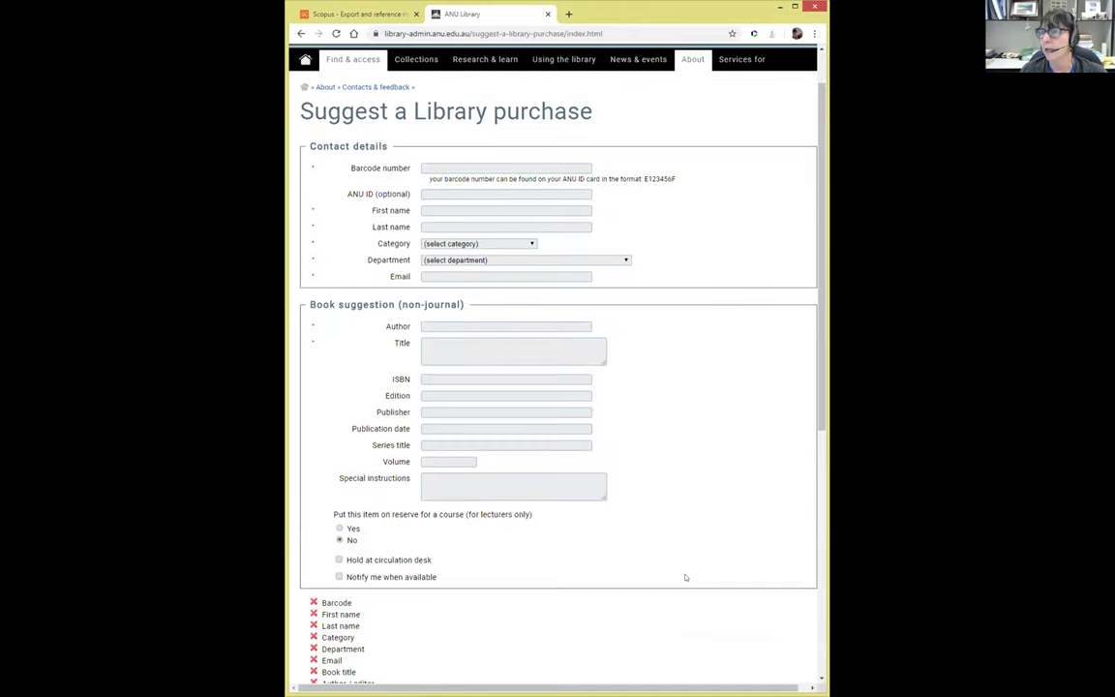